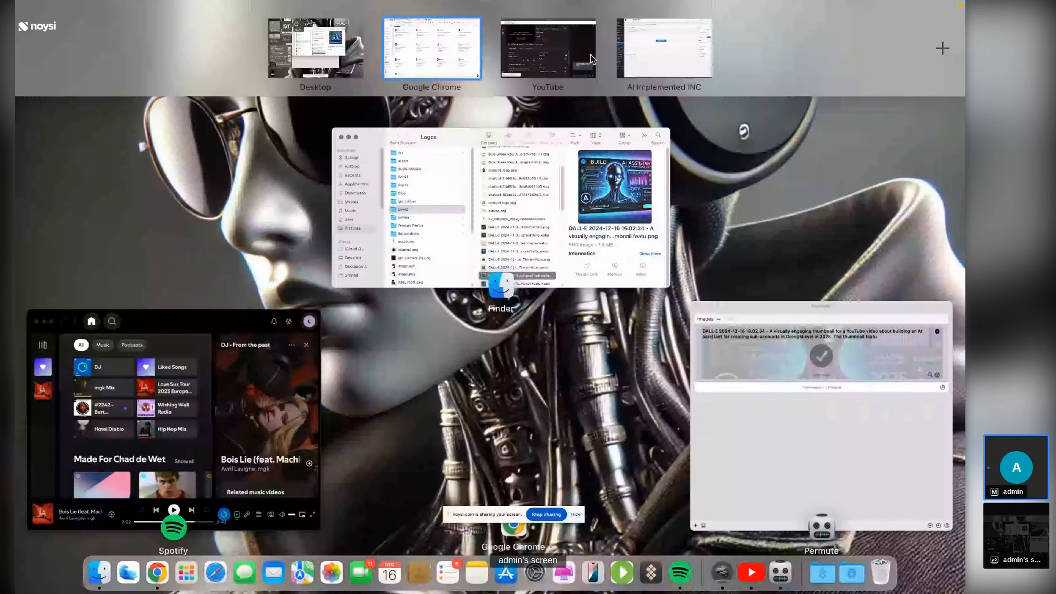
# - Share the YouTube Studio window in Noysi, confirm the stream is live, then return to Chrome's chatbot list
pyautogui.click(591, 54)
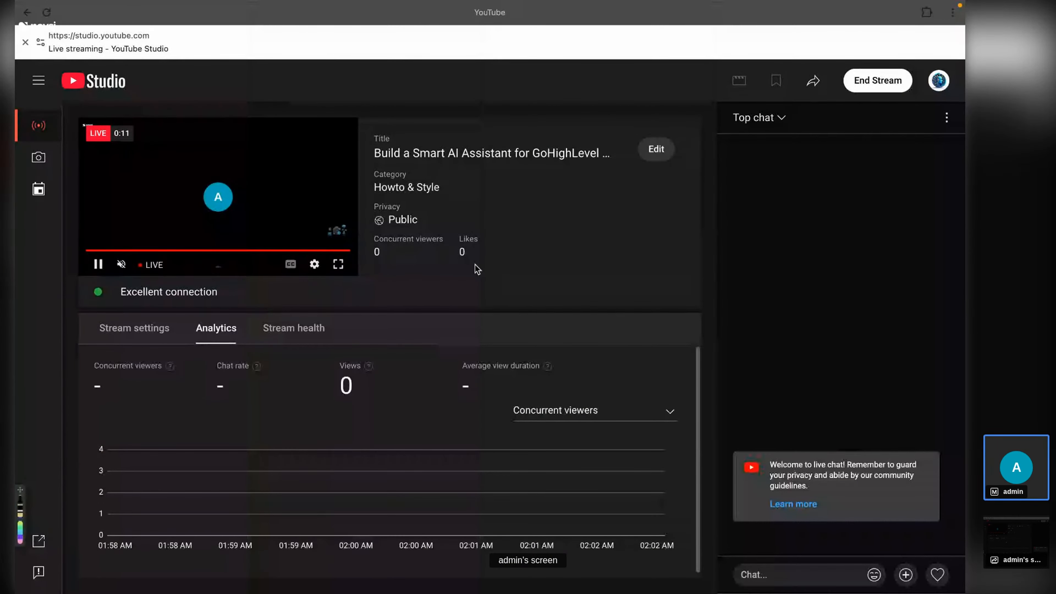
pyautogui.hotkey('ctrl', 'Up')
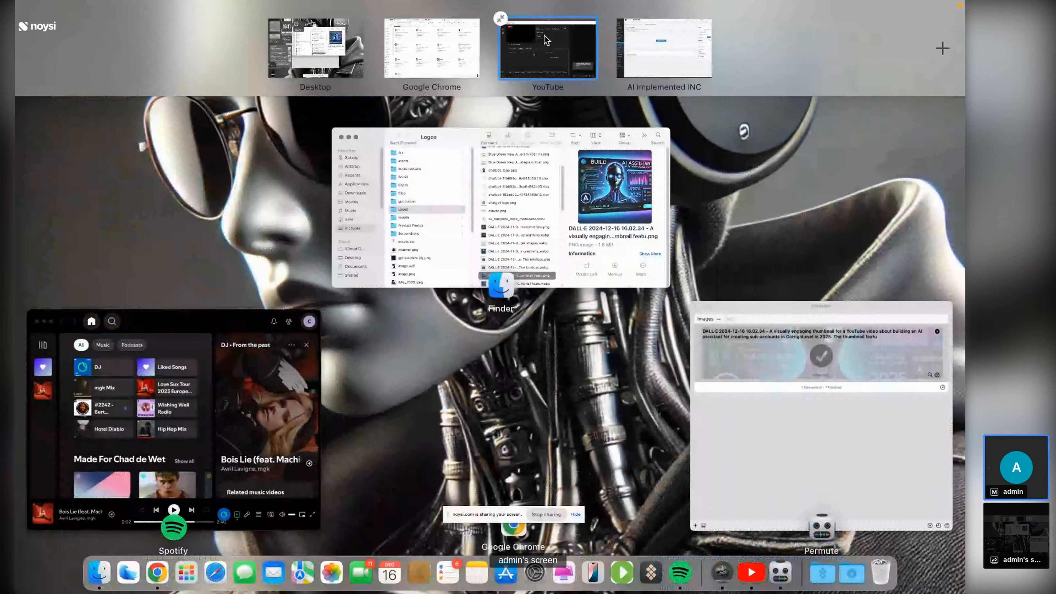
pyautogui.click(546, 40)
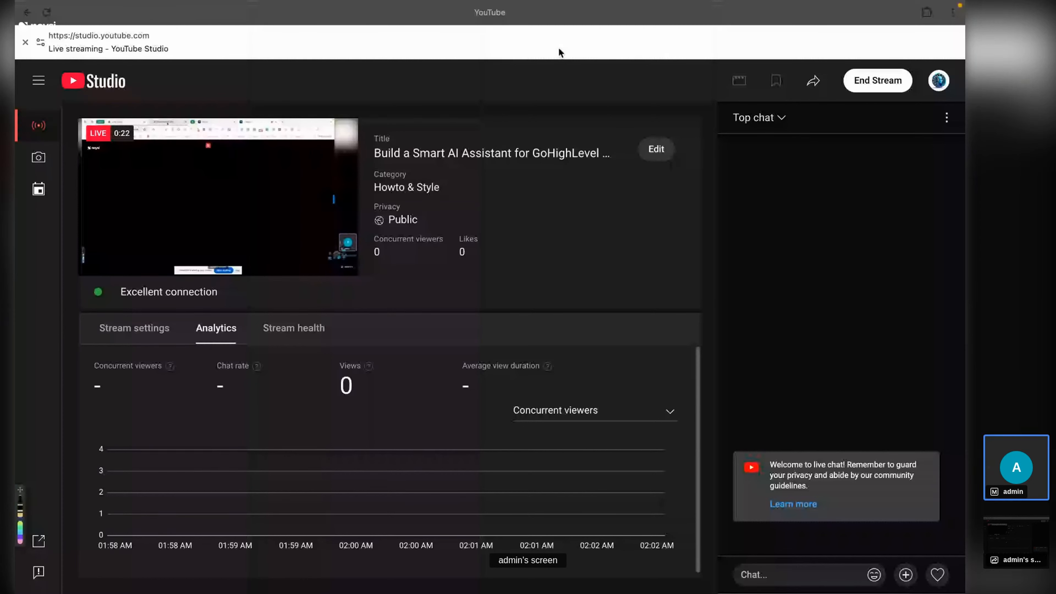
pyautogui.hotkey('ctrl', 'Up')
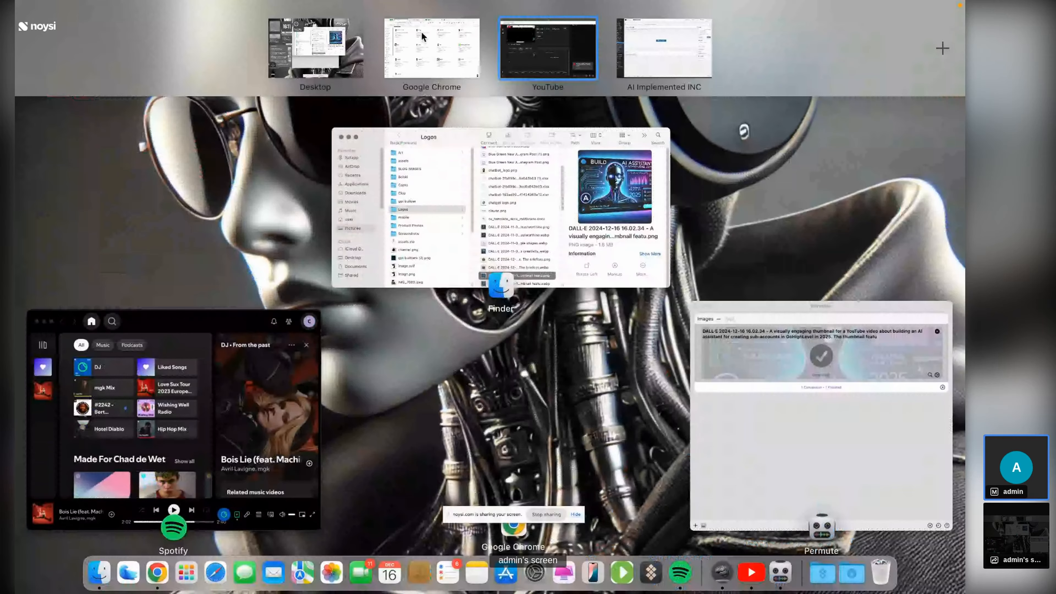
pyautogui.click(422, 36)
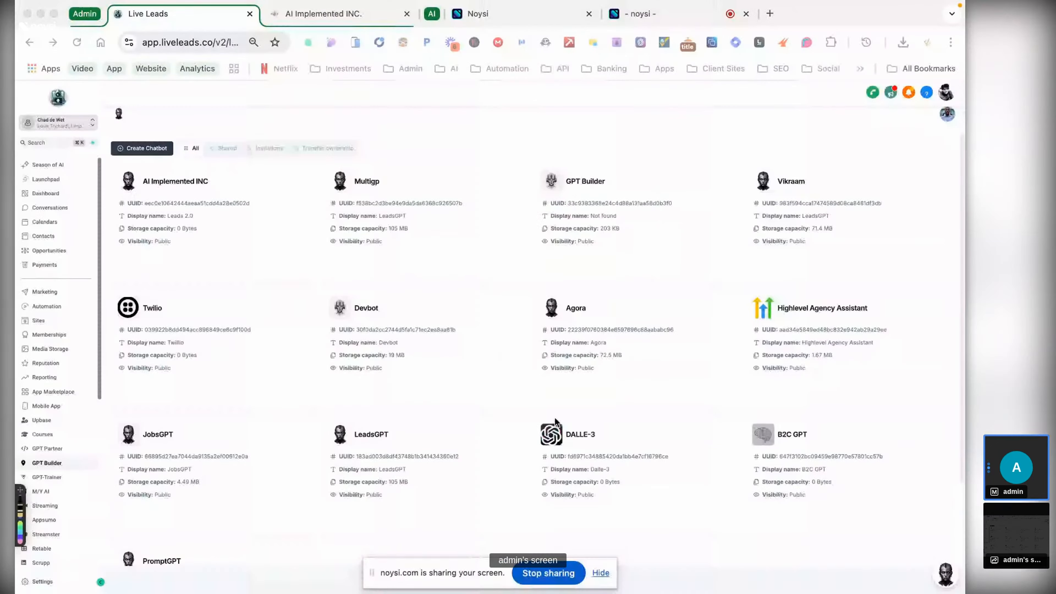
# - Put the noysi tab into a new green tab group named Video
pyautogui.rightClick(667, 12)
pyautogui.moveTo(748, 45)
pyautogui.click(820, 50)
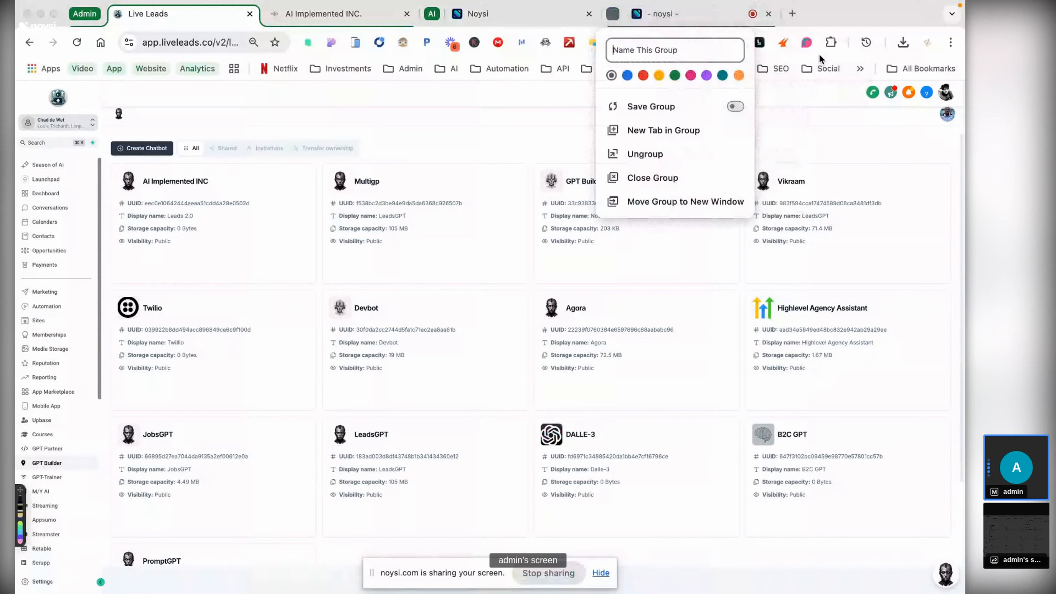
pyautogui.write('Video')
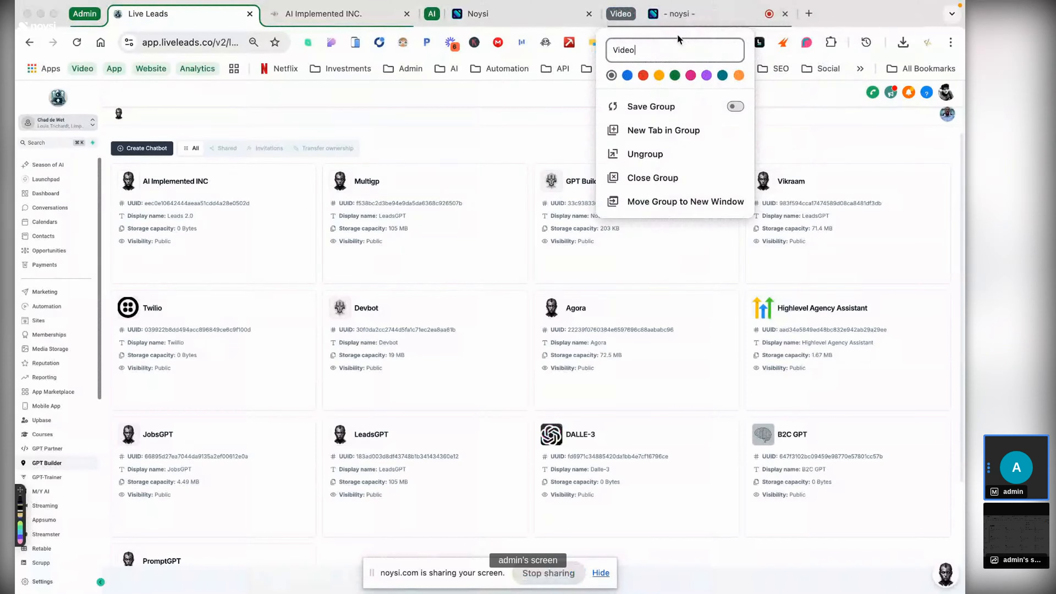
pyautogui.click(675, 75)
pyautogui.click(557, 13)
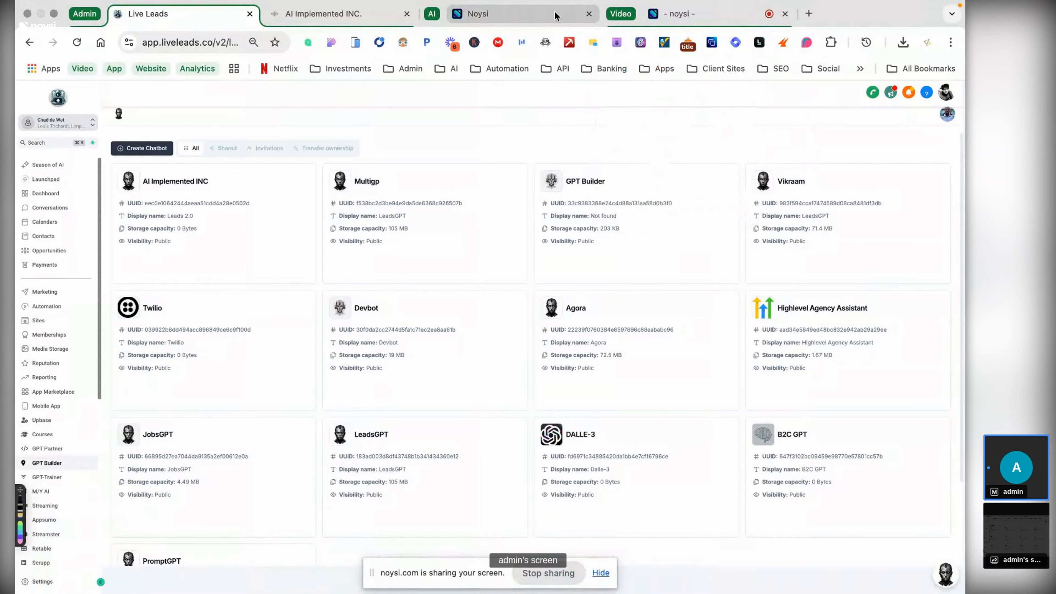
# - Add the second Noysi tab to the Video group, reorder the two tabs, and collapse the group
pyautogui.click(555, 12)
pyautogui.rightClick(556, 12)
pyautogui.moveTo(656, 53)
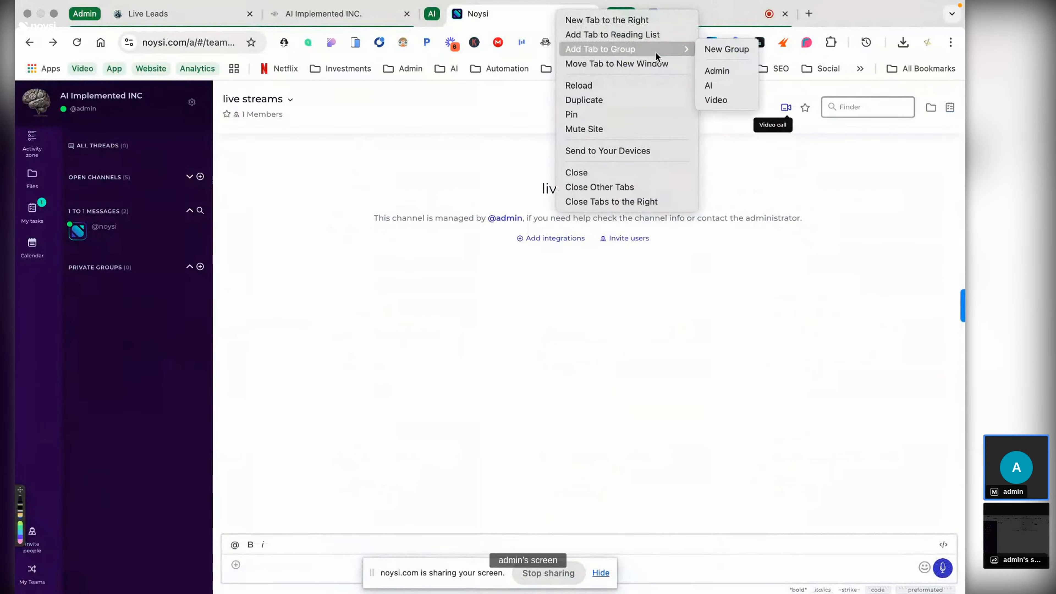
pyautogui.click(738, 96)
pyautogui.moveTo(677, 15); pyautogui.dragTo(525, 15)
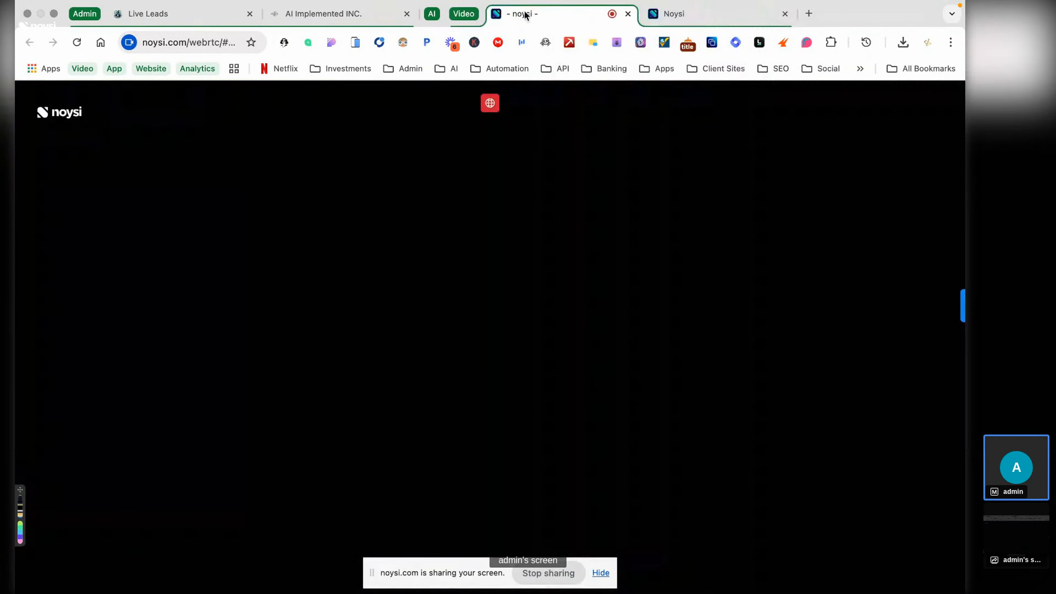
pyautogui.click(457, 16)
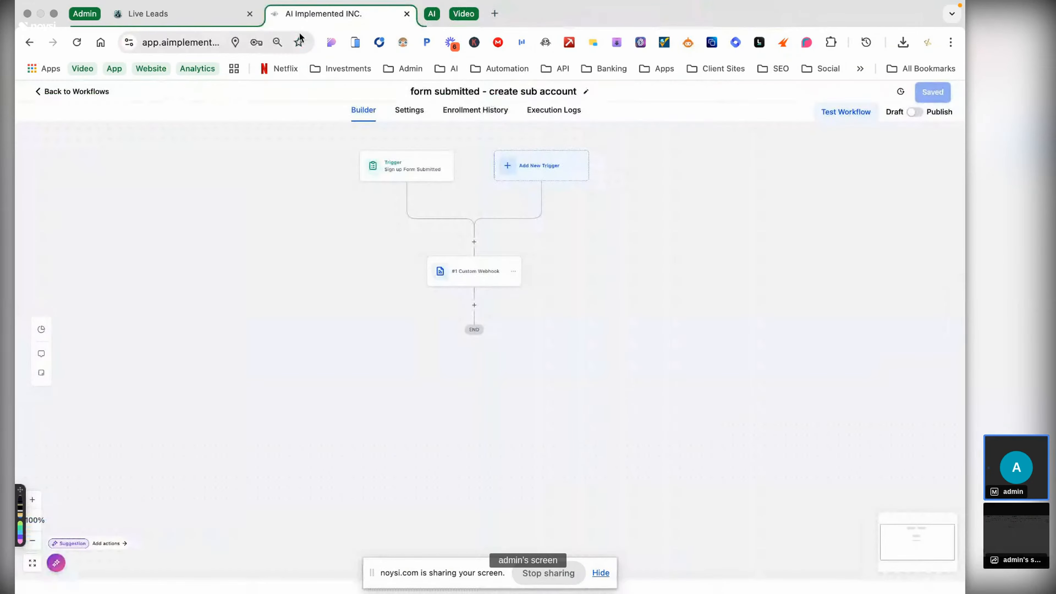
# - Go back to the Workflow List, ignoring the payment-method banner and closing the card reminder
pyautogui.click(97, 91)
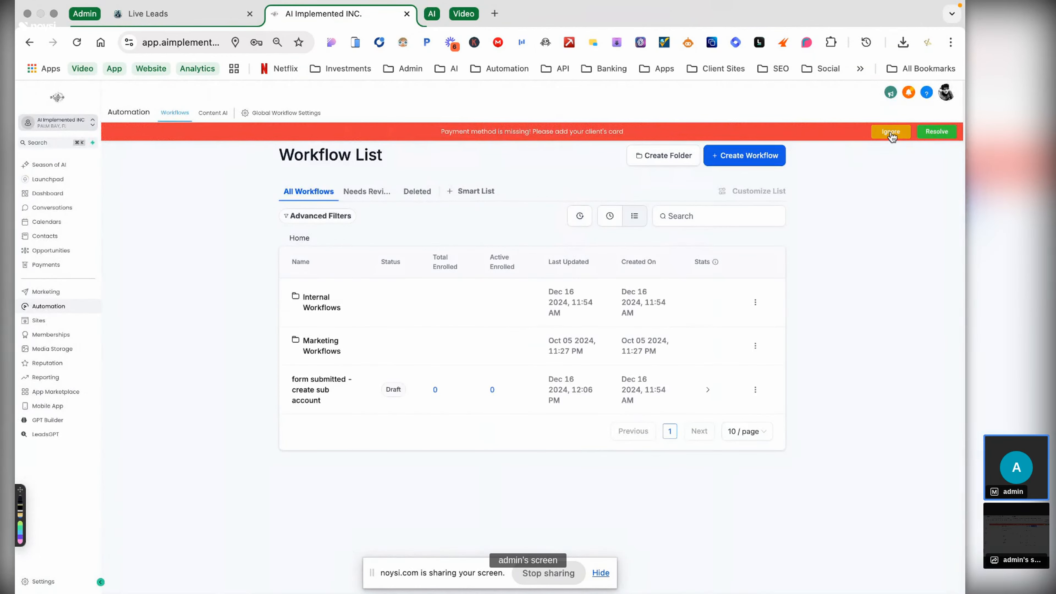
pyautogui.click(890, 131)
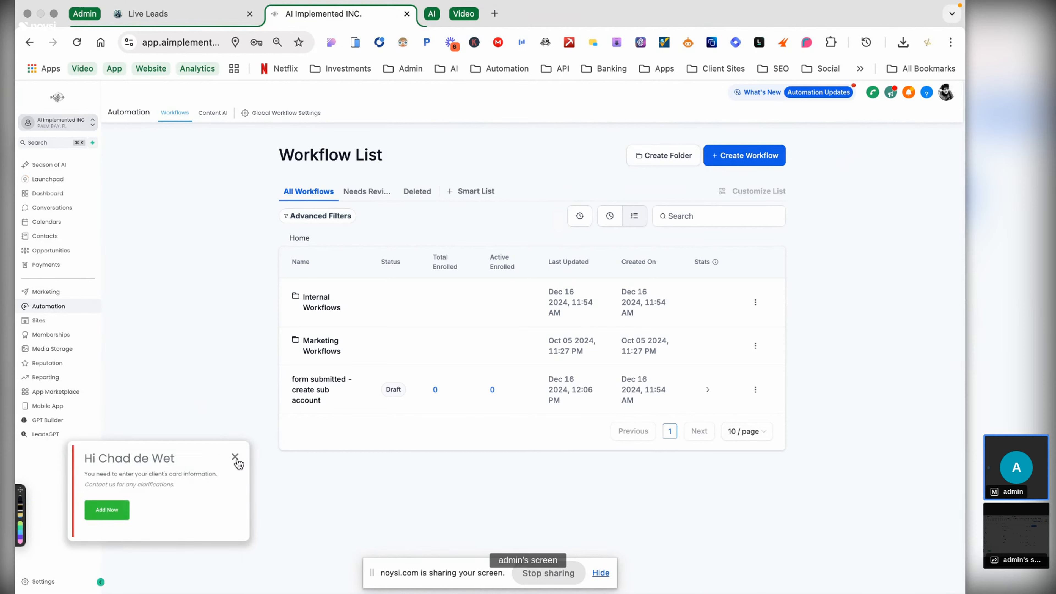
pyautogui.click(235, 457)
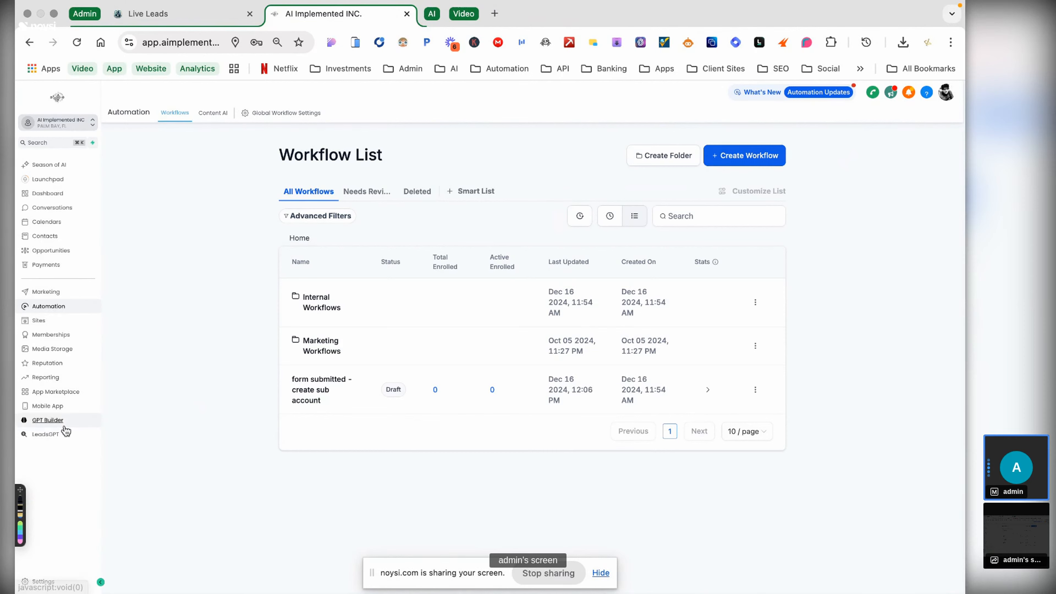
# - Scroll through the LeadsGPT chat of Florida yacht brokers, then open GPT Builder from the sidebar
pyautogui.click(53, 435)
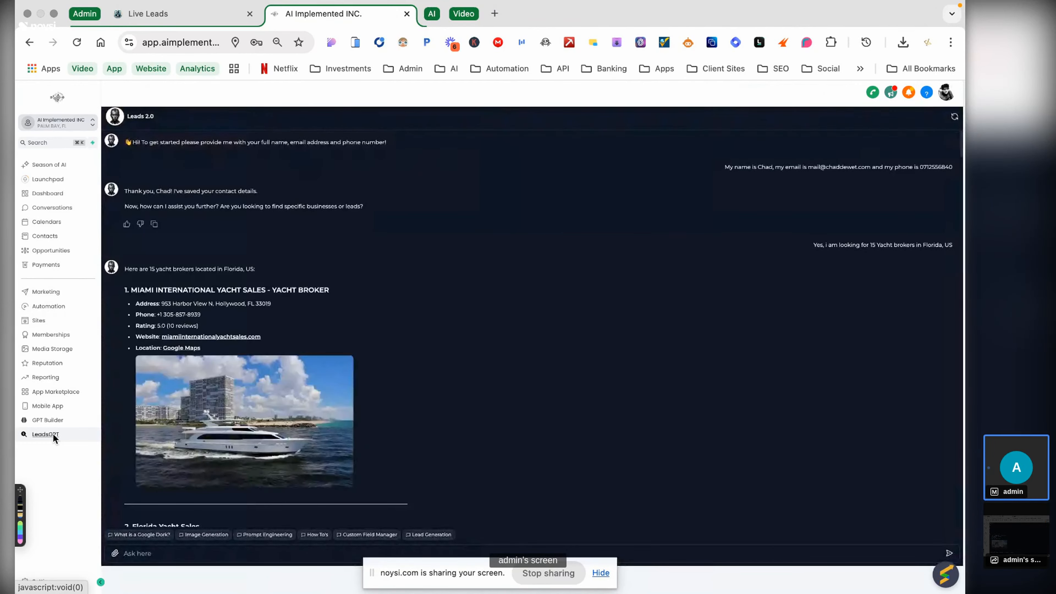
pyautogui.scroll(-10, 571, 325)
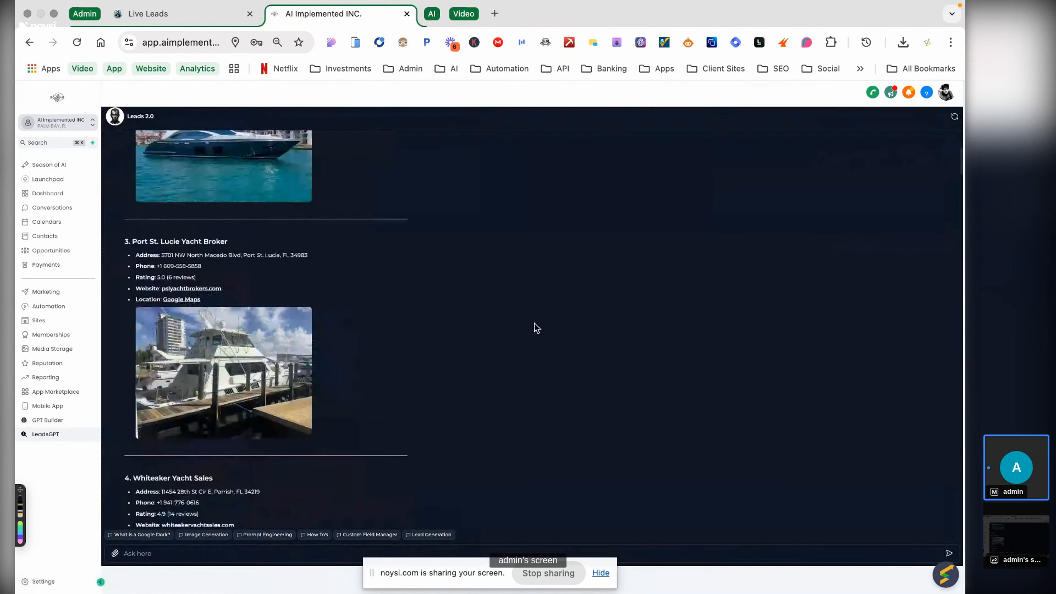
pyautogui.scroll(10, 538, 328)
pyautogui.scroll(1, 503, 378)
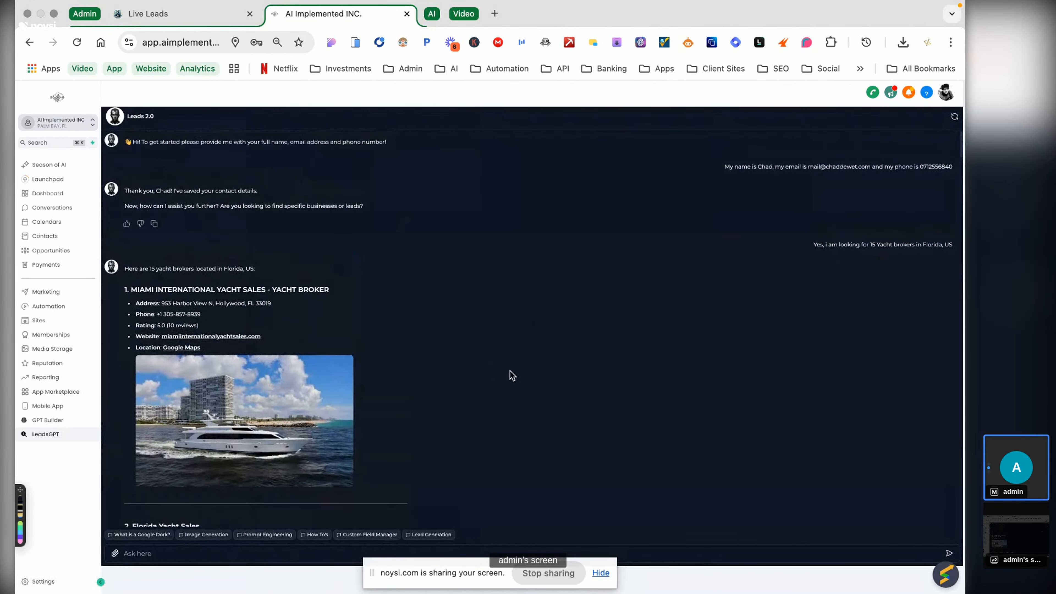
pyautogui.click(49, 421)
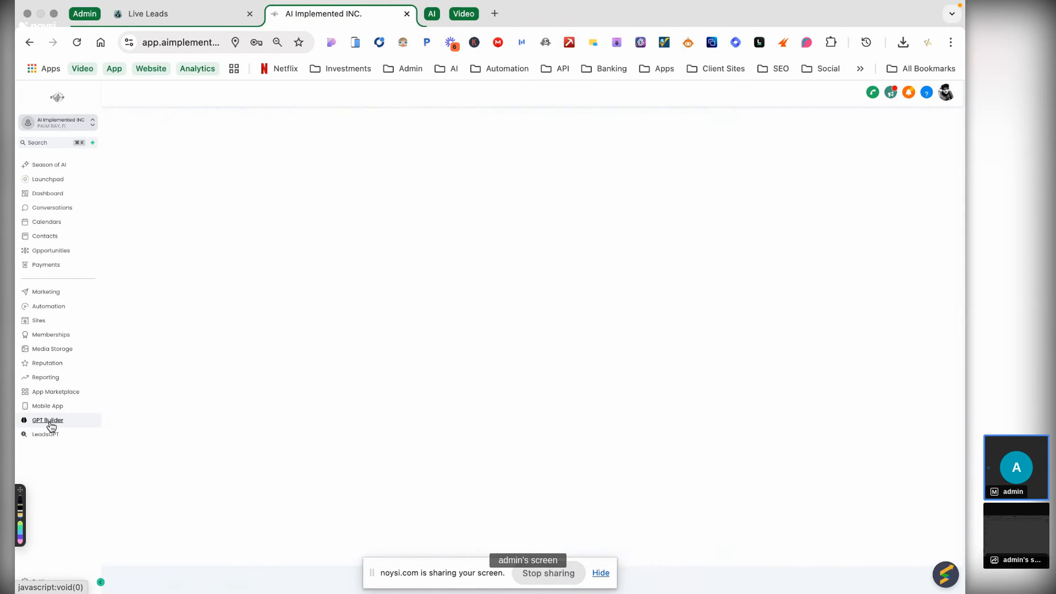
# - Open the GPT BUILDER shortcut in a new tab, zoom it to 80%, then return to the Live Leads tab
pyautogui.click(495, 14)
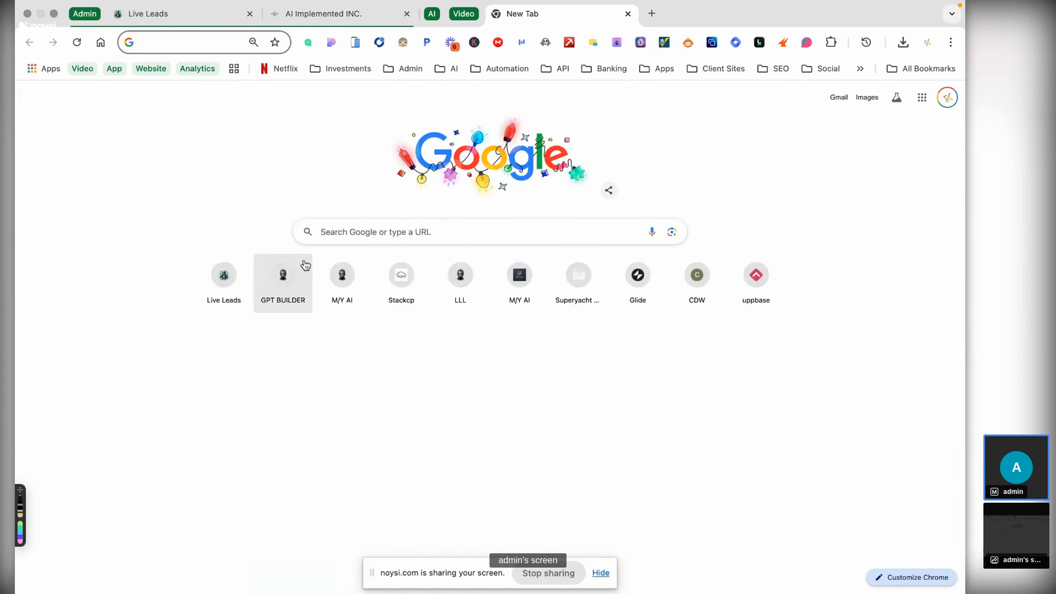
pyautogui.click(281, 287)
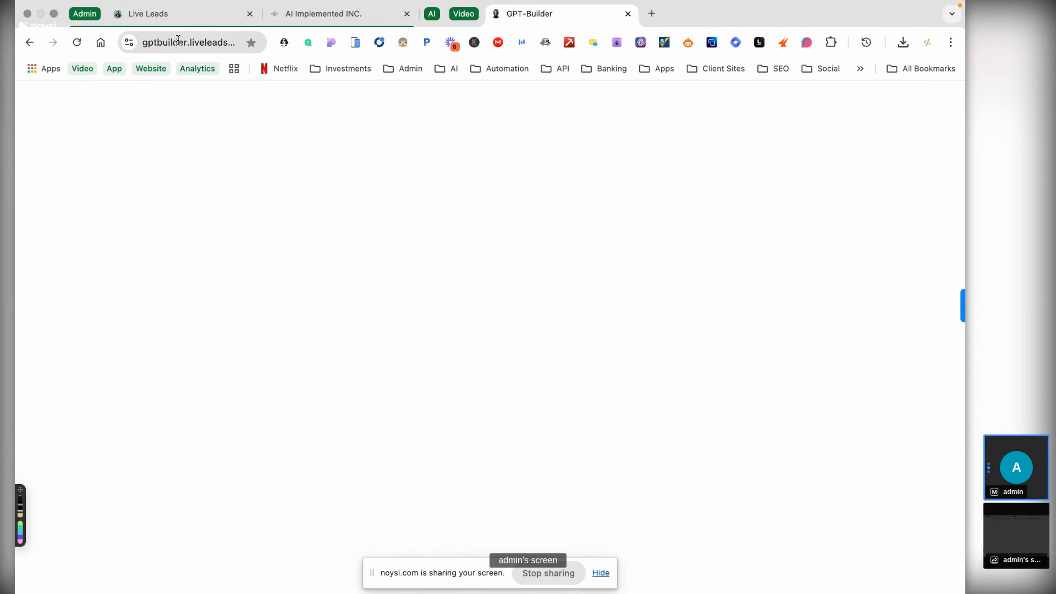
pyautogui.press('super+minus')
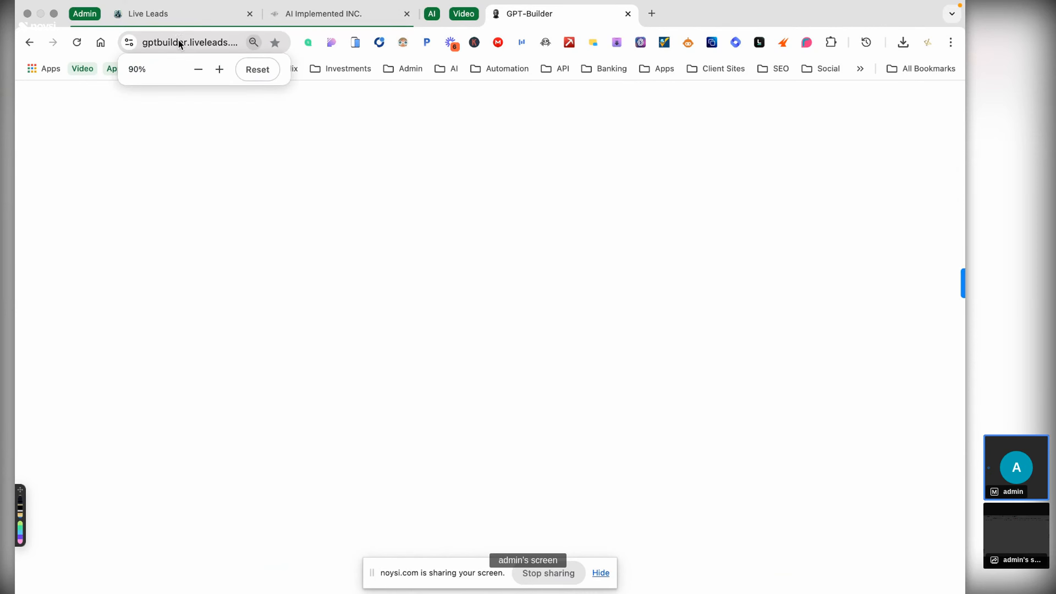
pyautogui.press('super+minus')
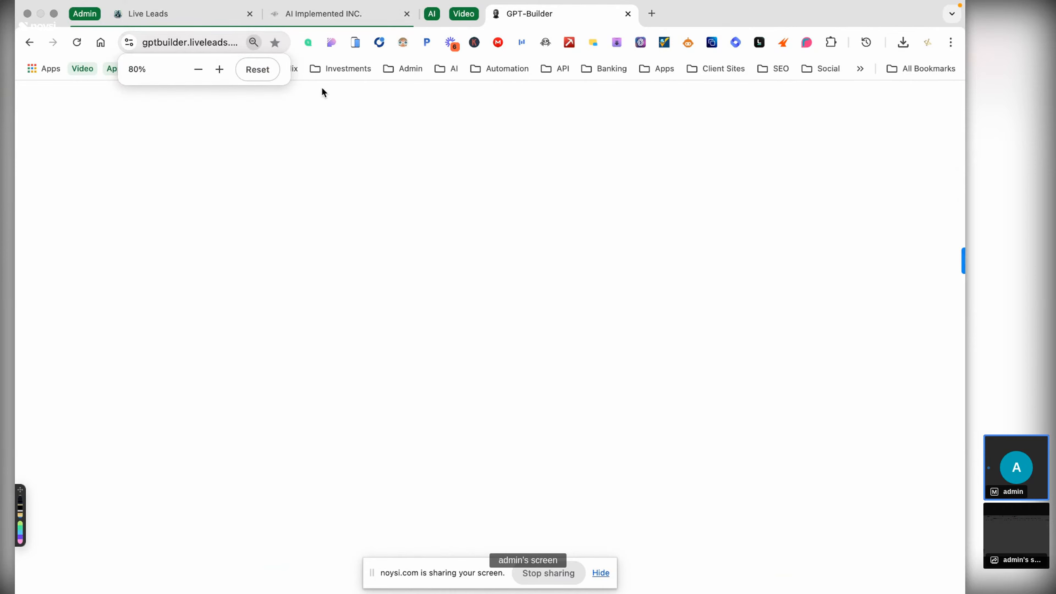
pyautogui.click(177, 18)
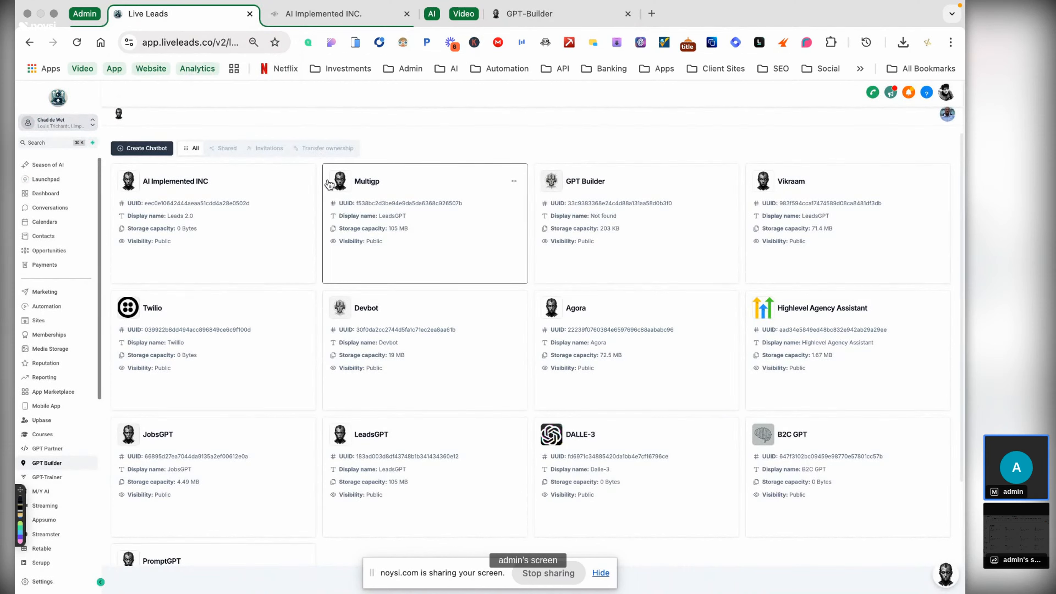
# - Duplicate the Live Leads tab, compare it with the other tabs, then close the duplicate
pyautogui.rightClick(191, 15)
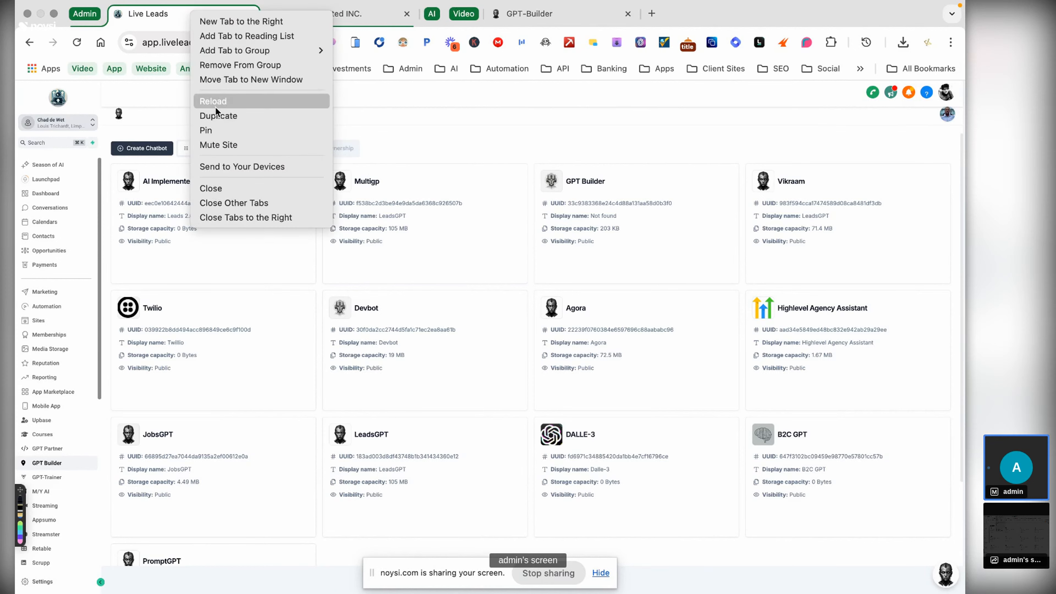
pyautogui.click(215, 117)
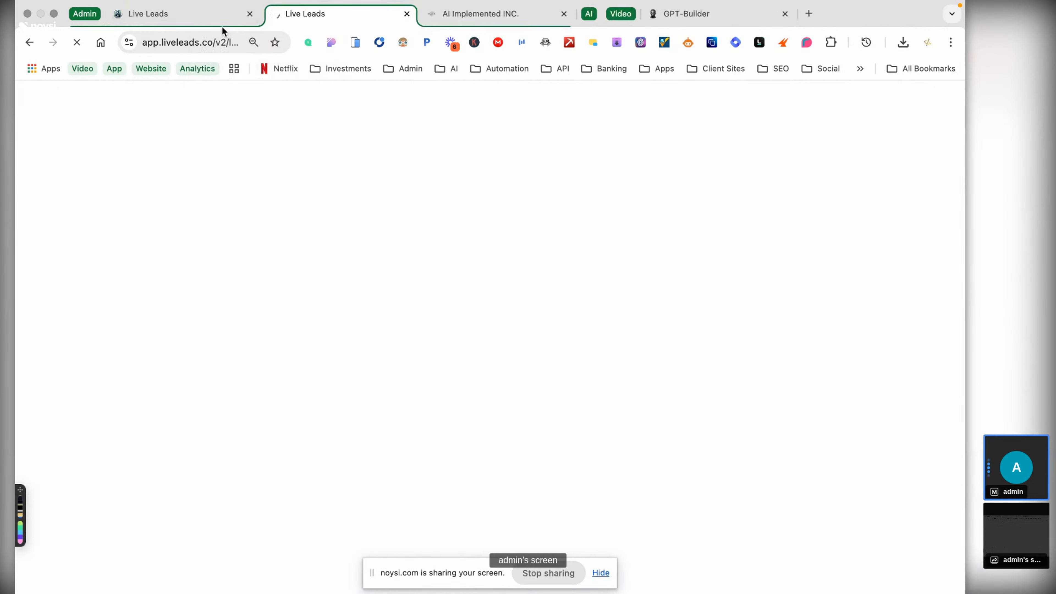
pyautogui.click(220, 23)
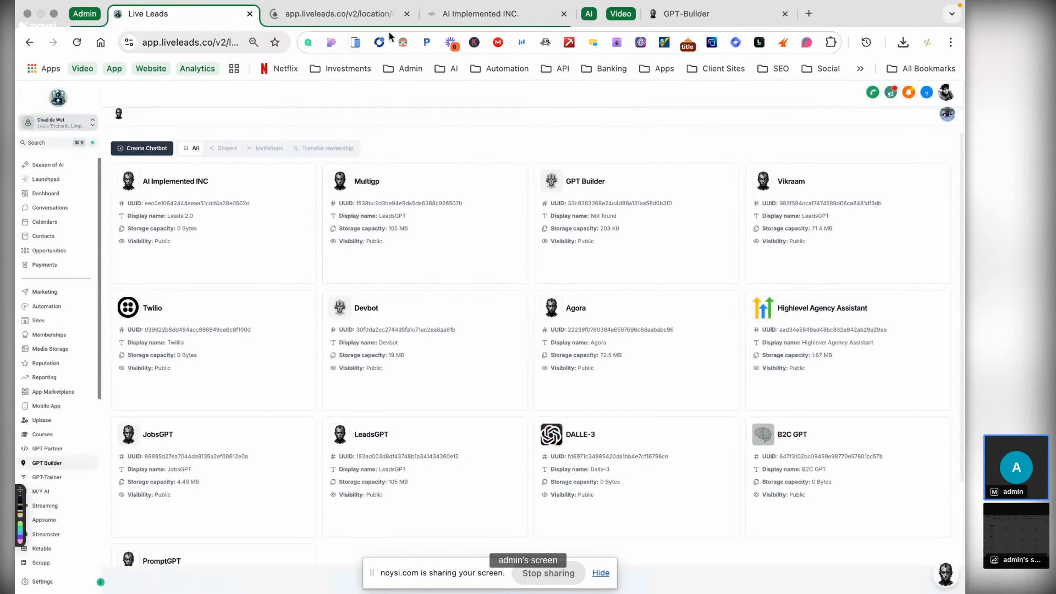
pyautogui.click(441, 16)
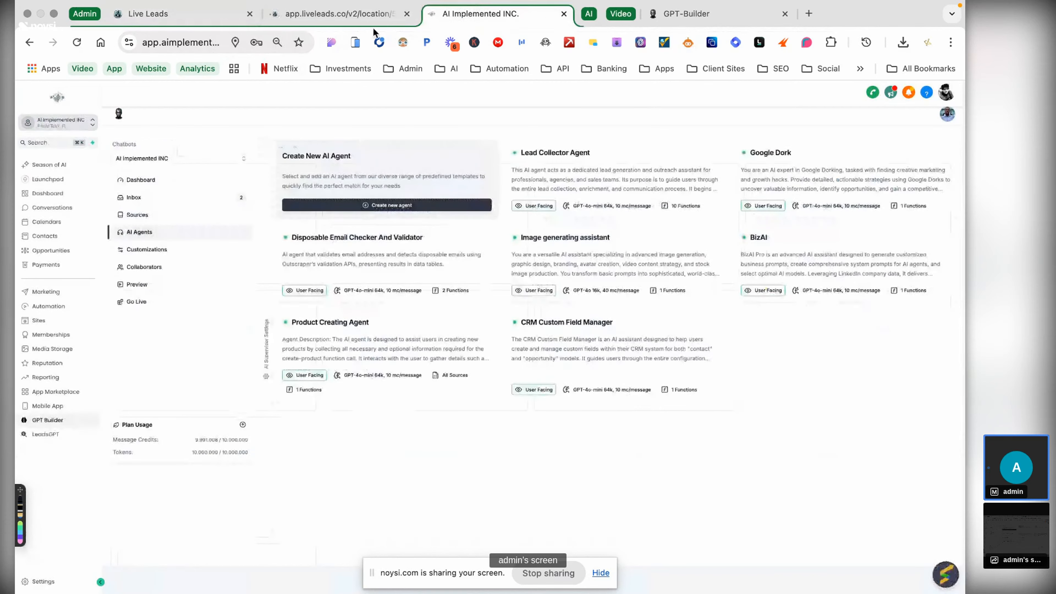
pyautogui.click(399, 18)
pyautogui.click(401, 20)
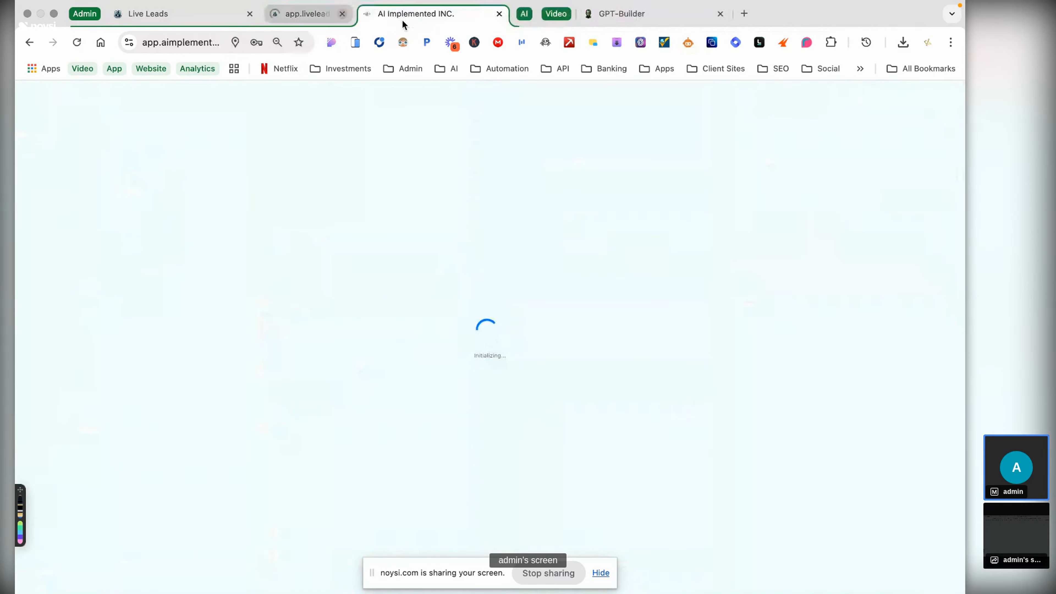
pyautogui.click(207, 19)
# - Return to the AI Implemented INC workspace and show its full list of chatbots
pyautogui.click(342, 14)
pyautogui.click(320, 14)
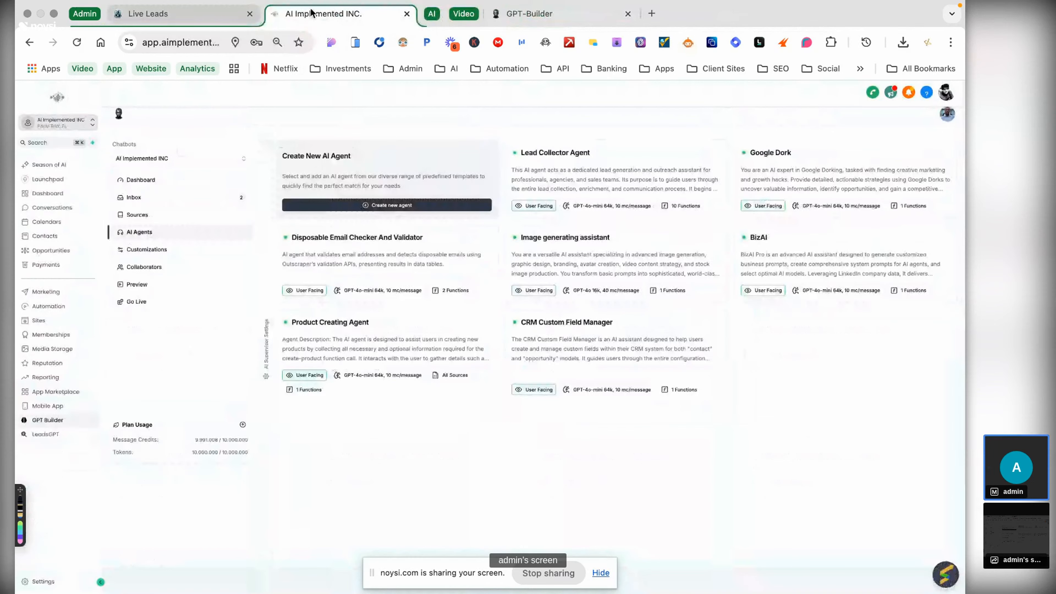
pyautogui.click(219, 162)
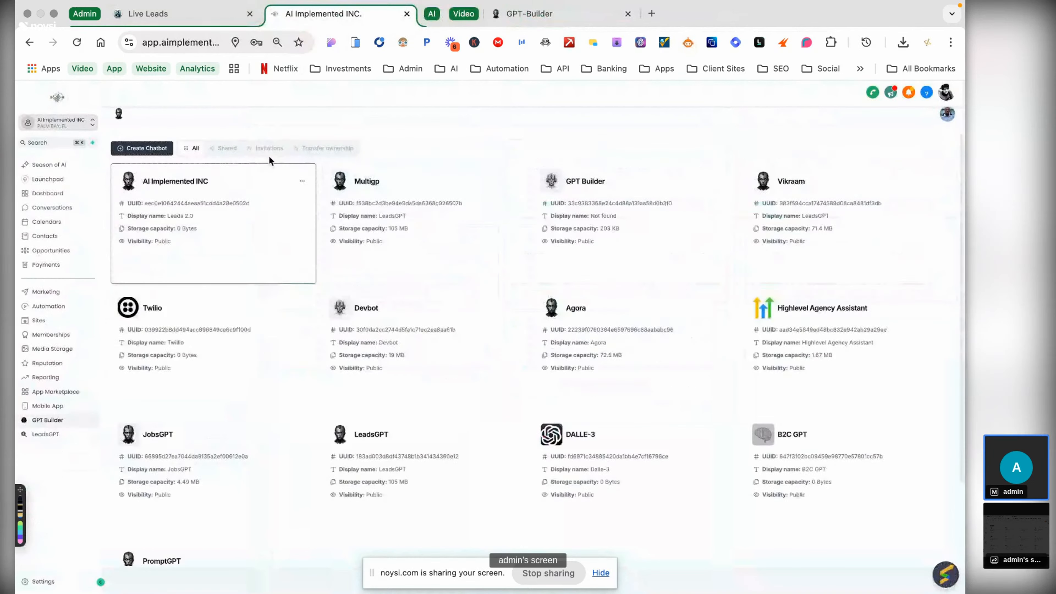
# - Create a new chatbot and name its persona 'Brand Bot - AI Implemented INC'
pyautogui.click(142, 148)
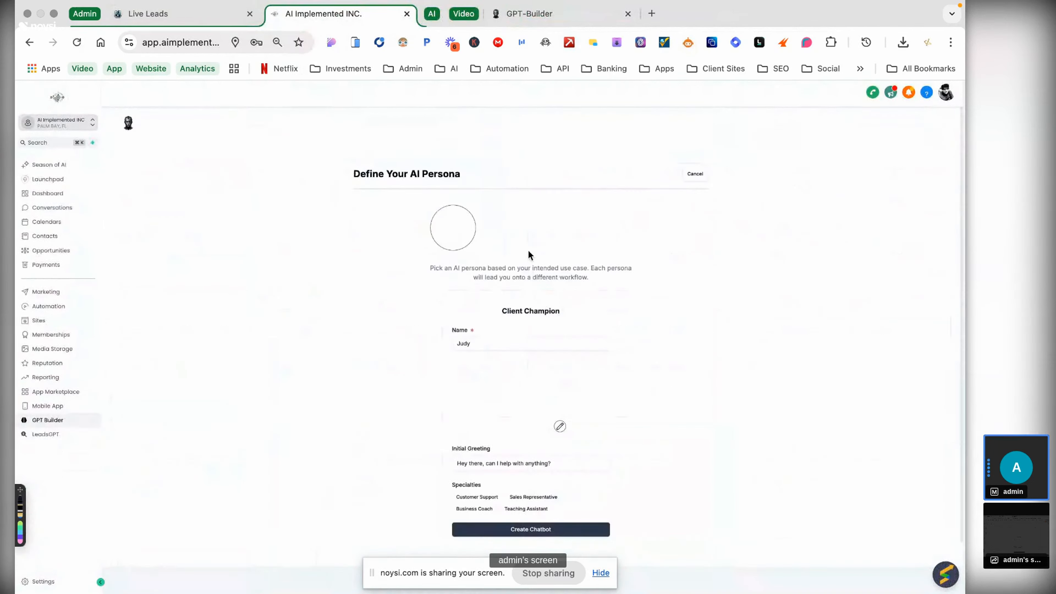
pyautogui.click(451, 332)
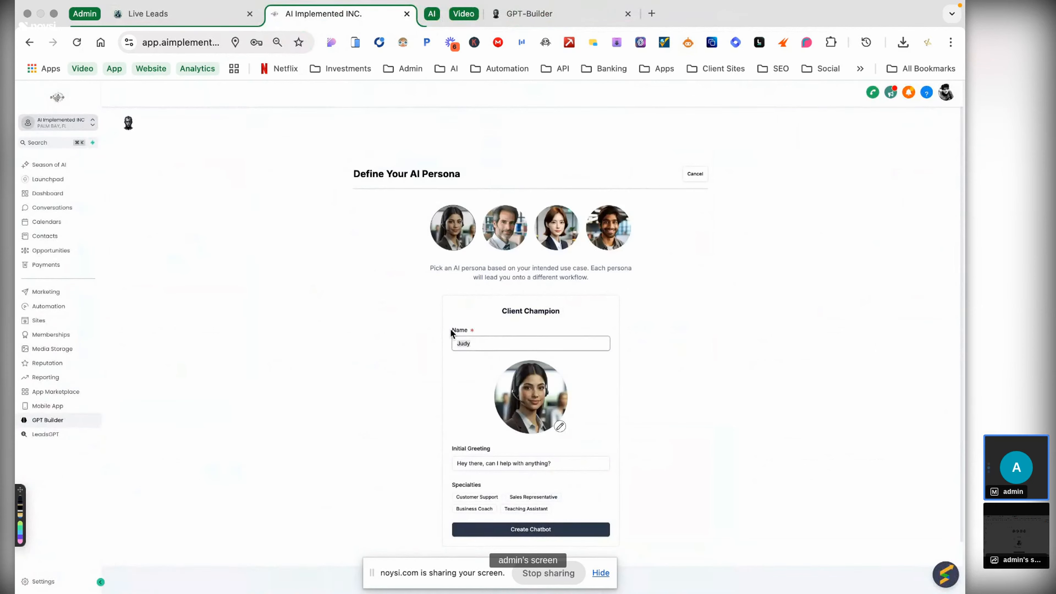
pyautogui.write('Brand')
pyautogui.write(' Bot')
pyautogui.write(' - AI')
pyautogui.write(' Im')
pyautogui.write('pk')
pyautogui.press('BackSpace')
pyautogui.write('lemented INC')
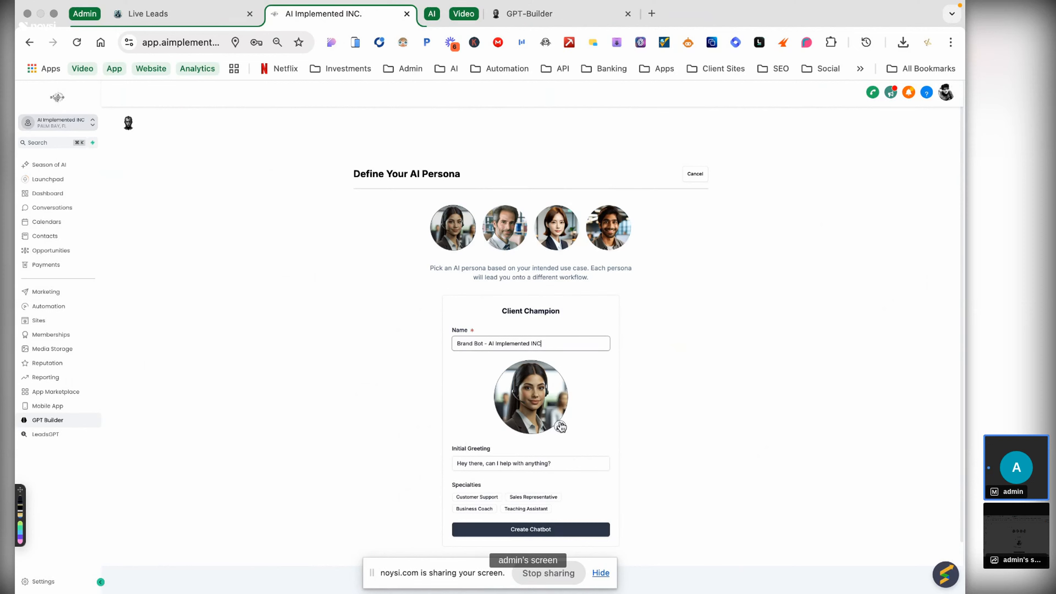
# - Change the initial greeting to 'Hey there, how can I help?'
pyautogui.scroll(-1, 552, 432)
pyautogui.click(556, 438)
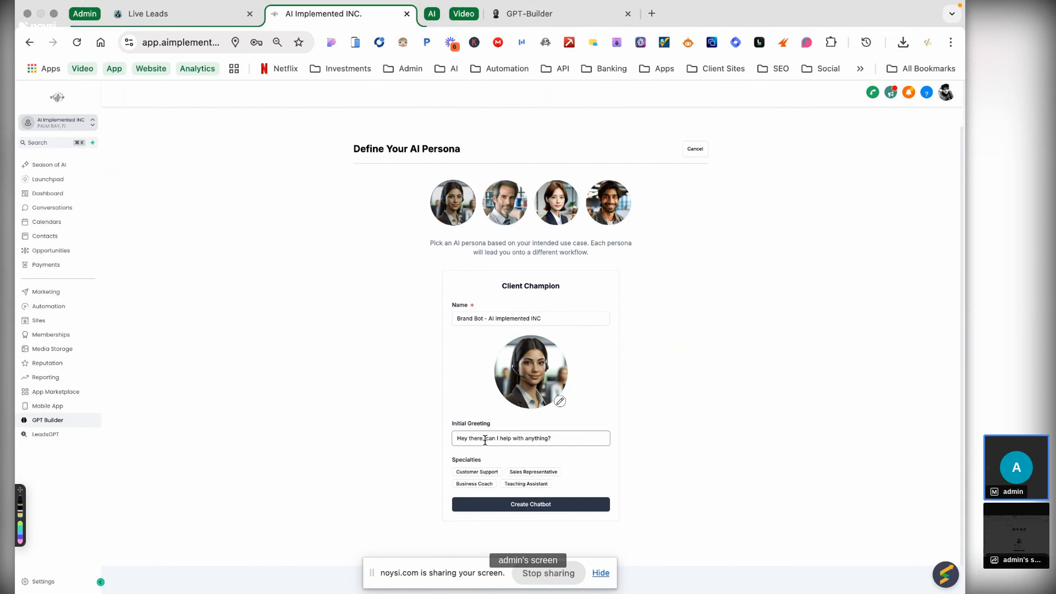
pyautogui.moveTo(486, 438); pyautogui.dragTo(572, 433)
pyautogui.press('BackSpace')
pyautogui.write('how can I help')
# - Choose the Sales Representative specialization with 'AI Implemented INC' as the company represented
pyautogui.click(538, 505)
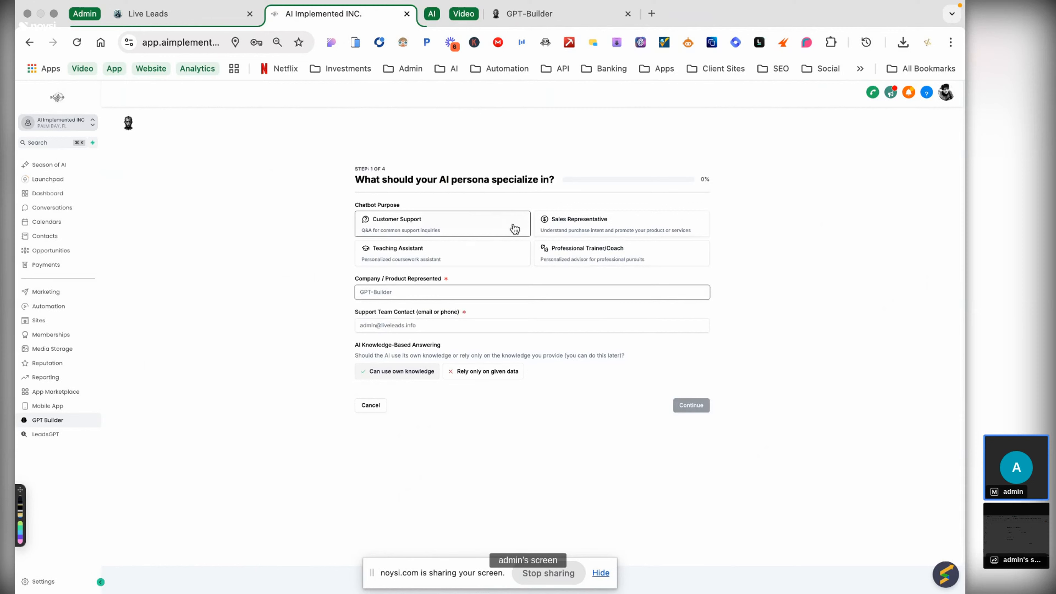
pyautogui.click(594, 235)
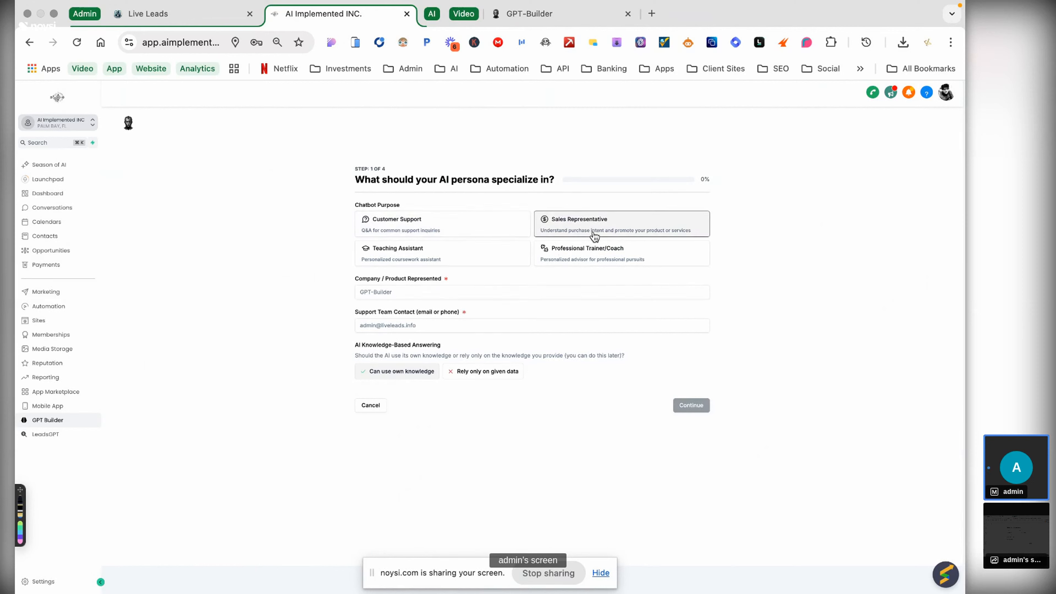
pyautogui.click(421, 291)
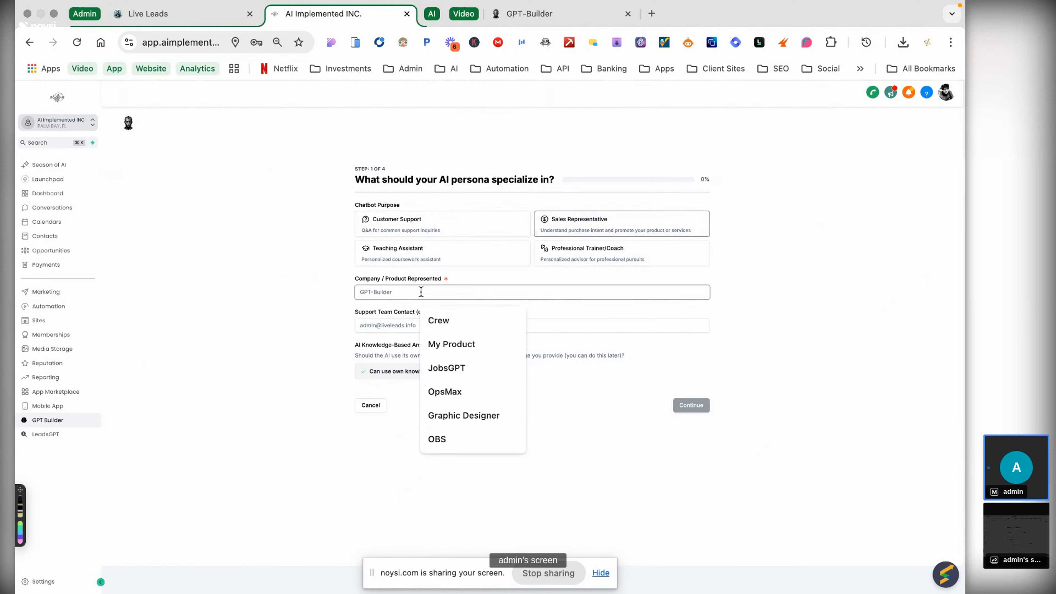
pyautogui.write('Brand')
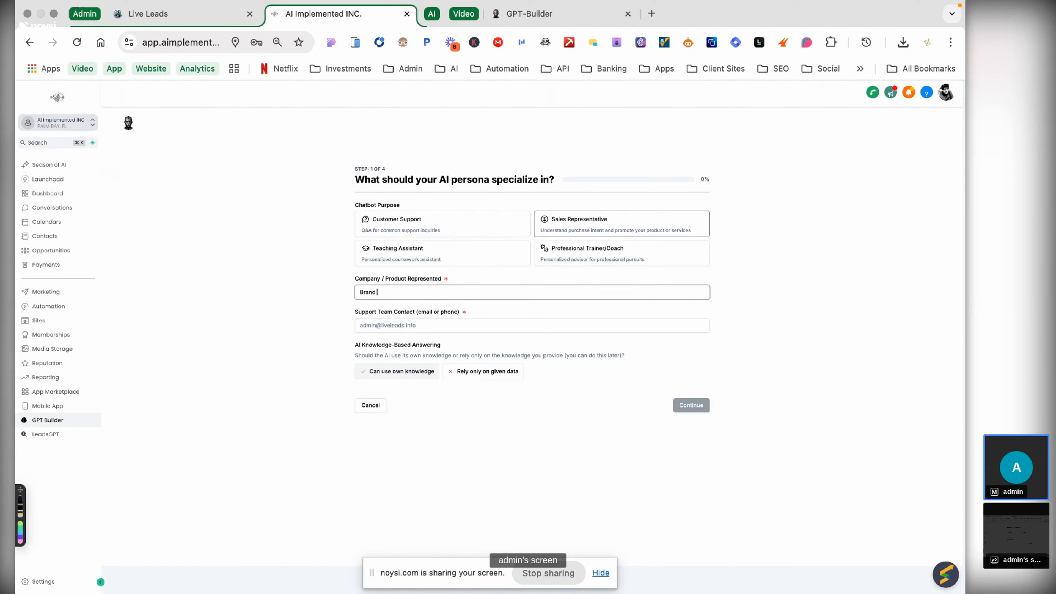
pyautogui.press('super+a')
pyautogui.write('AIO')
pyautogui.press('BackSpace')
pyautogui.write('Implewm')
pyautogui.press('BackSpace')
pyautogui.press('BackSpace')
pyautogui.write('mented INC')
# - Enter the support team contact e-mail, keep the AI's own knowledge enabled, and continue
pyautogui.click(413, 326)
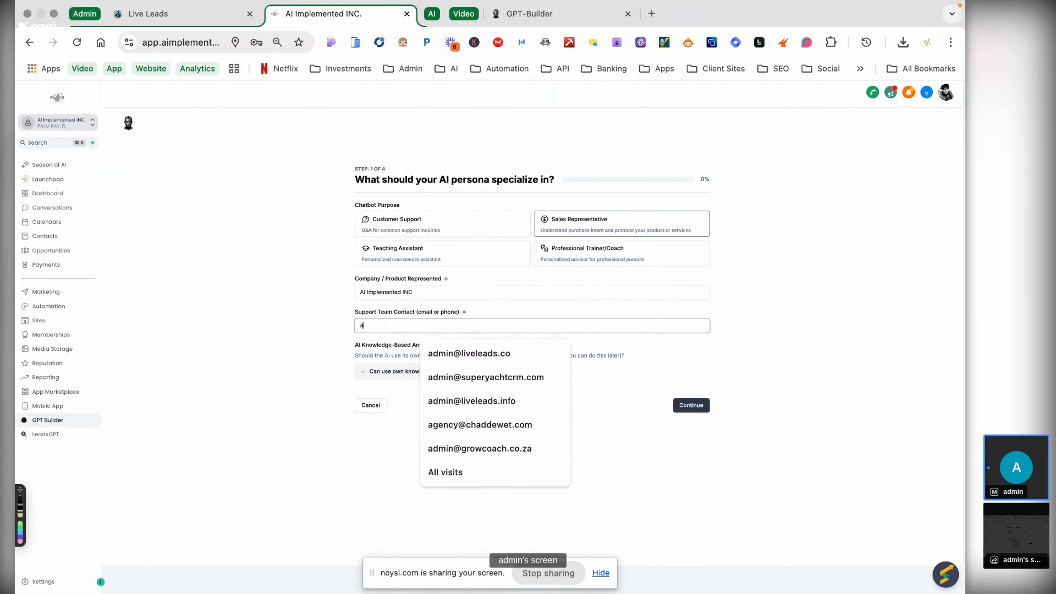
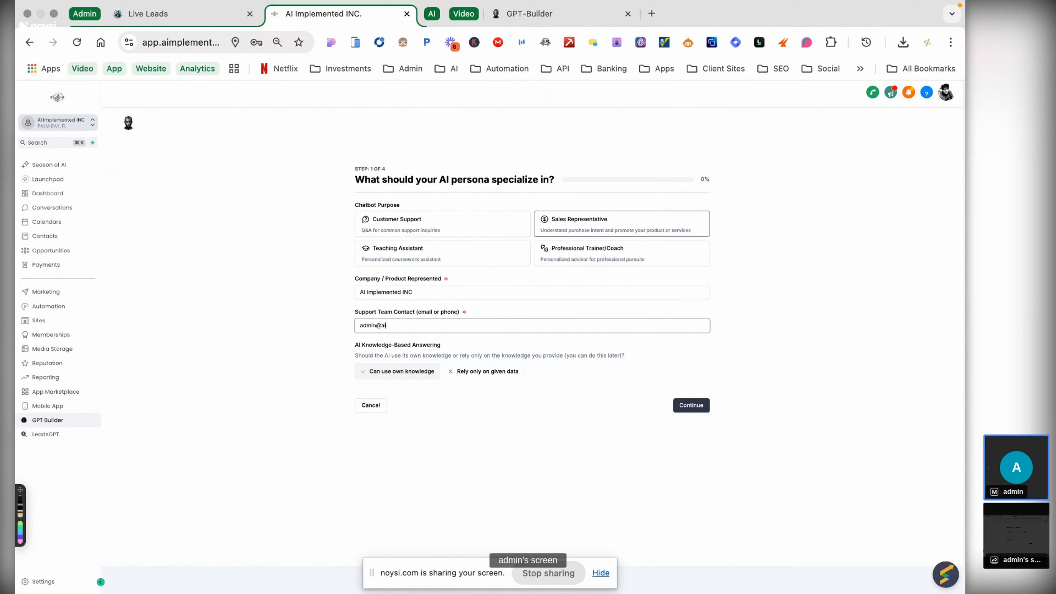
pyautogui.click(392, 373)
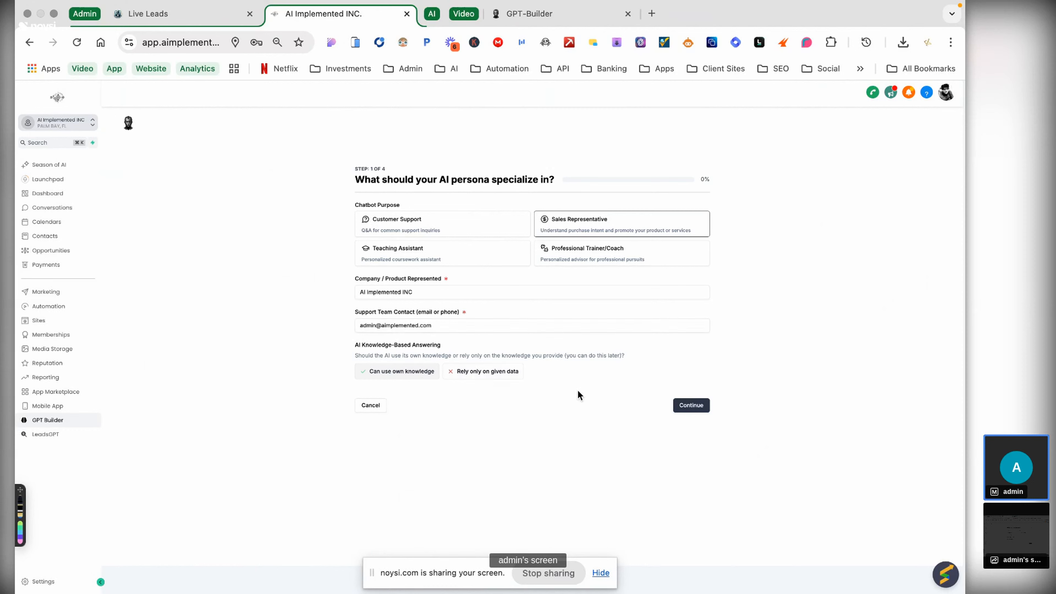
pyautogui.click(677, 405)
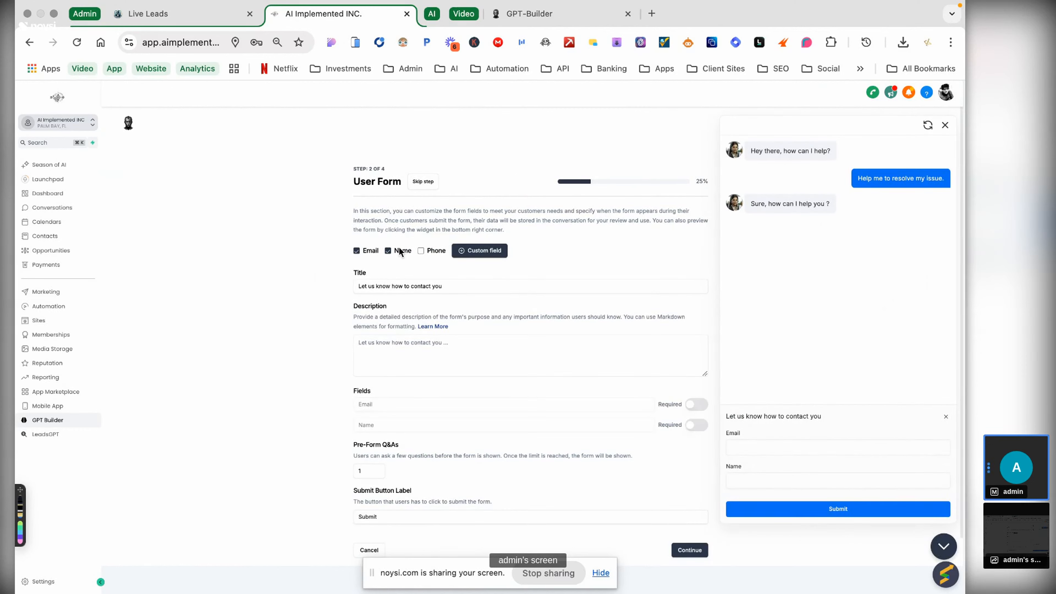
# - Uncheck Name and Email on the User Form so no fields are collected, then continue
pyautogui.click(388, 250)
pyautogui.click(356, 250)
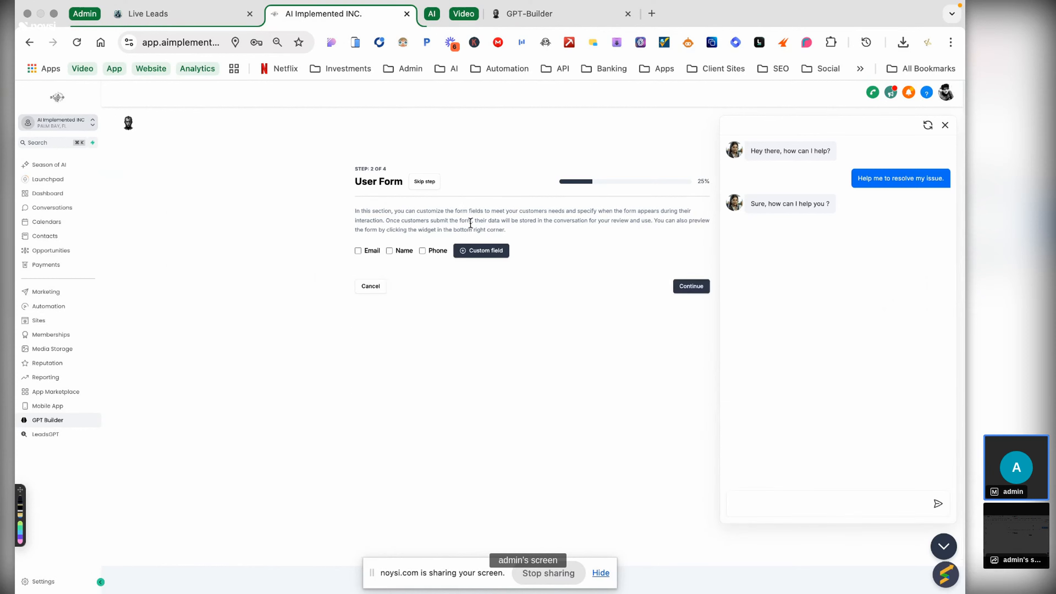
pyautogui.click(682, 281)
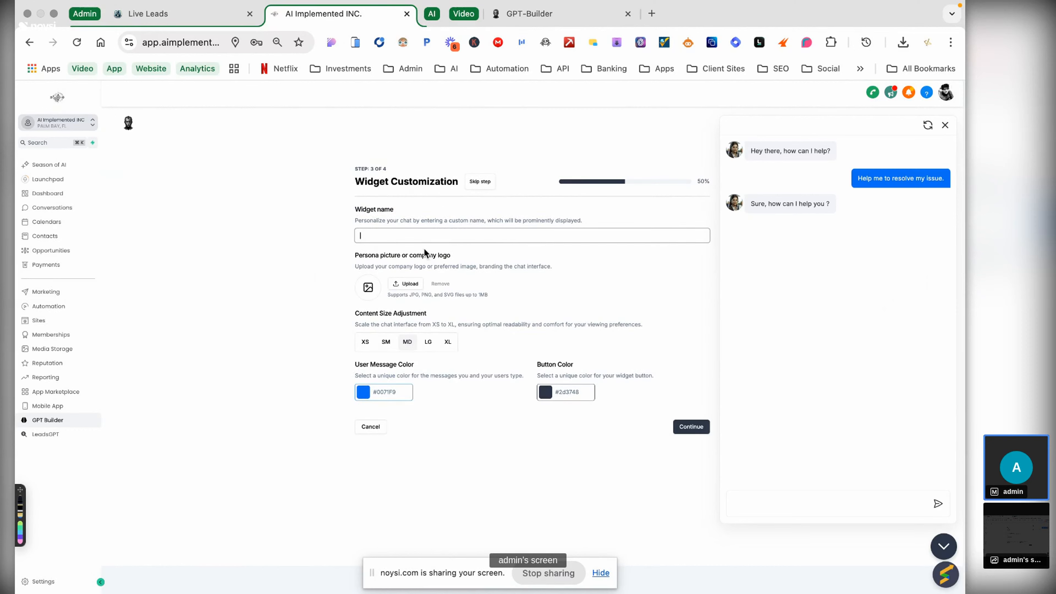
# - Name the widget 'Sales Rep', set content size XS, keep the default user message colour, and continue
pyautogui.write('Sales Re')
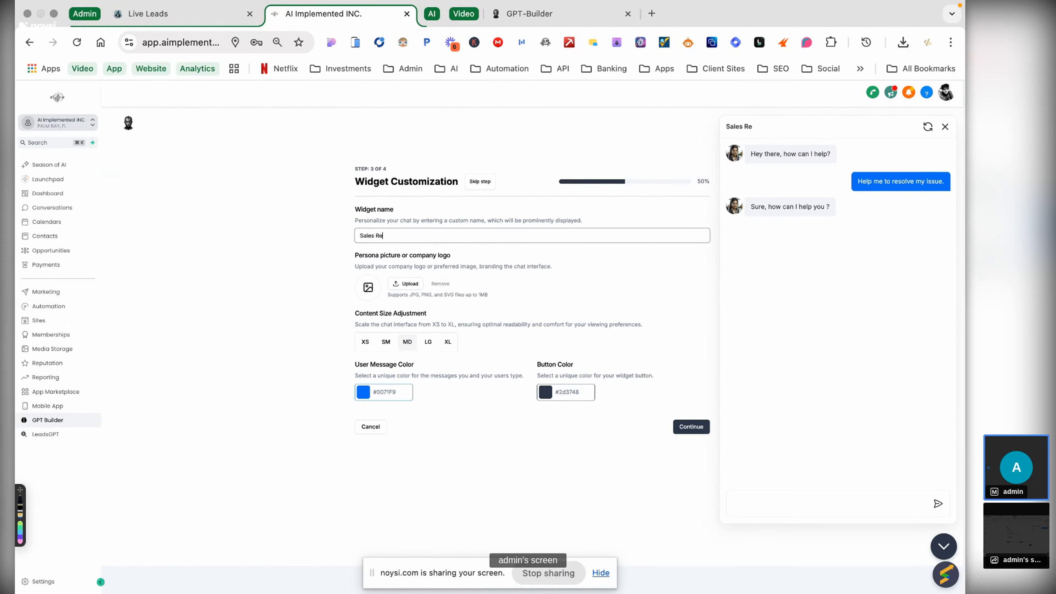
pyautogui.write('p')
pyautogui.click(365, 343)
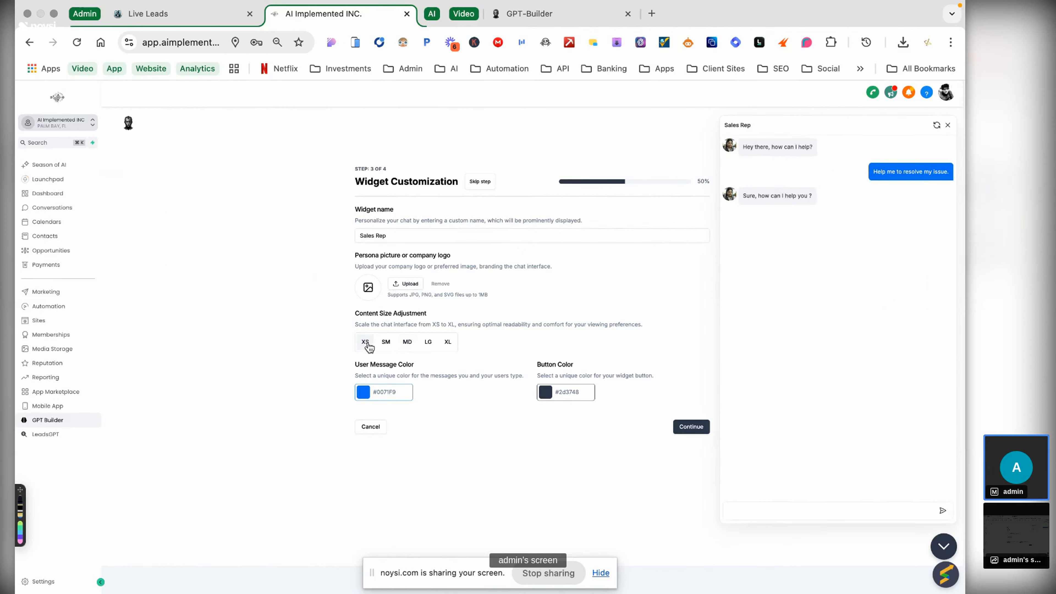
pyautogui.click(364, 391)
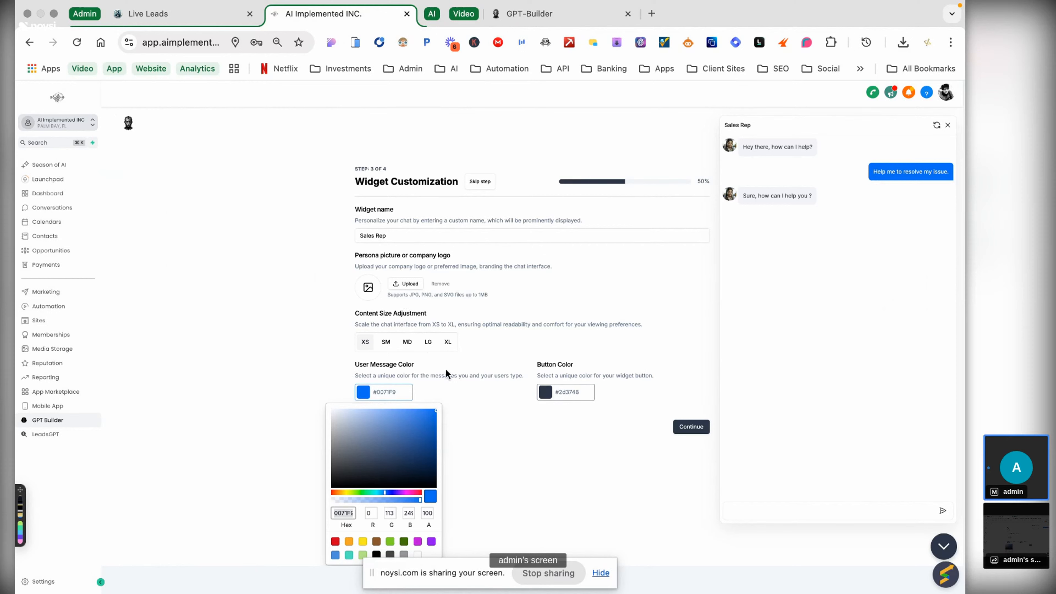
pyautogui.click(523, 413)
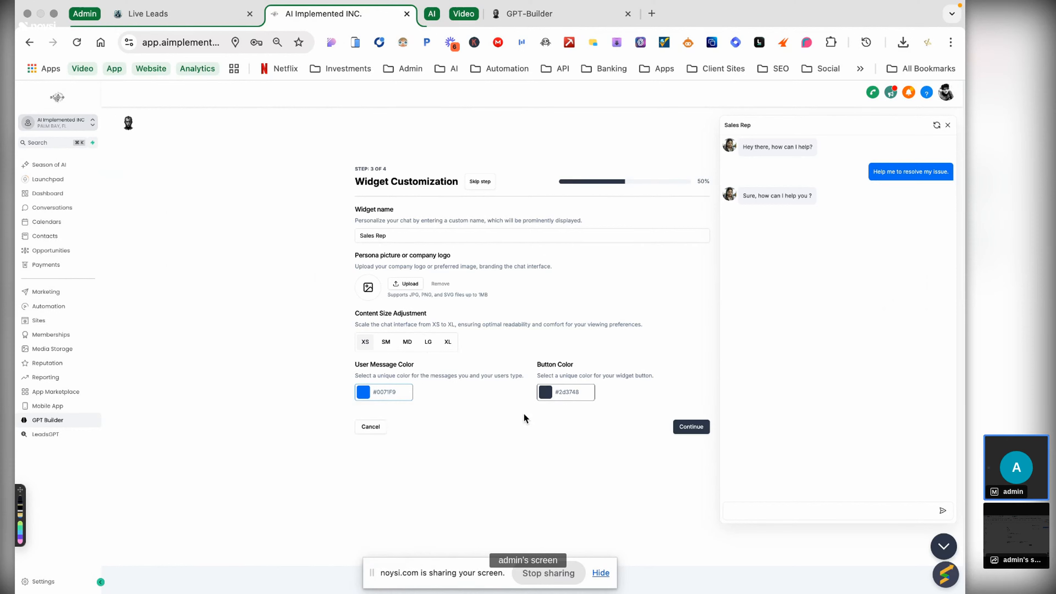
pyautogui.click(682, 427)
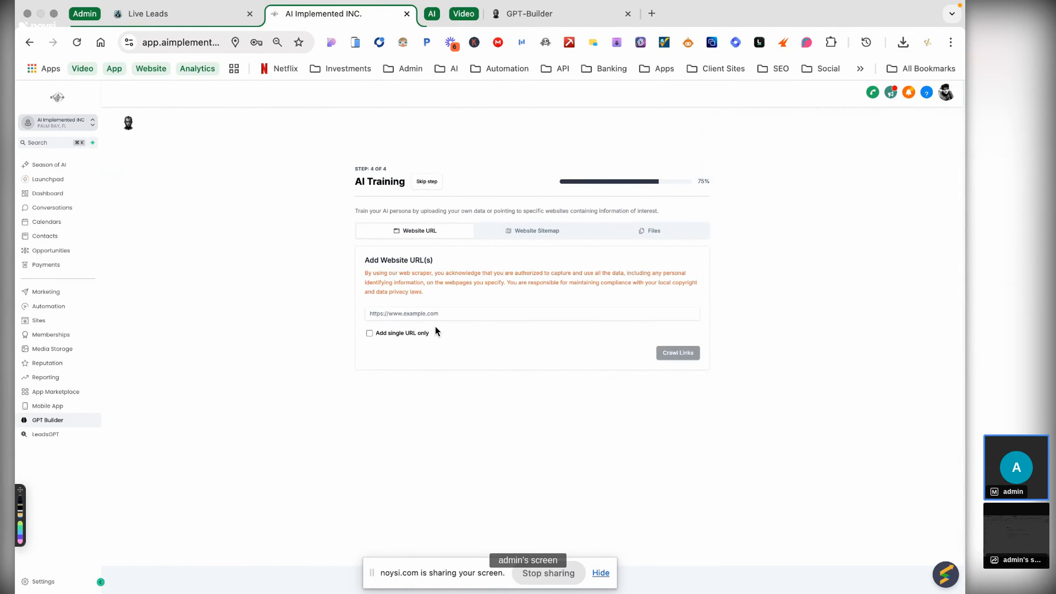
pyautogui.click(443, 314)
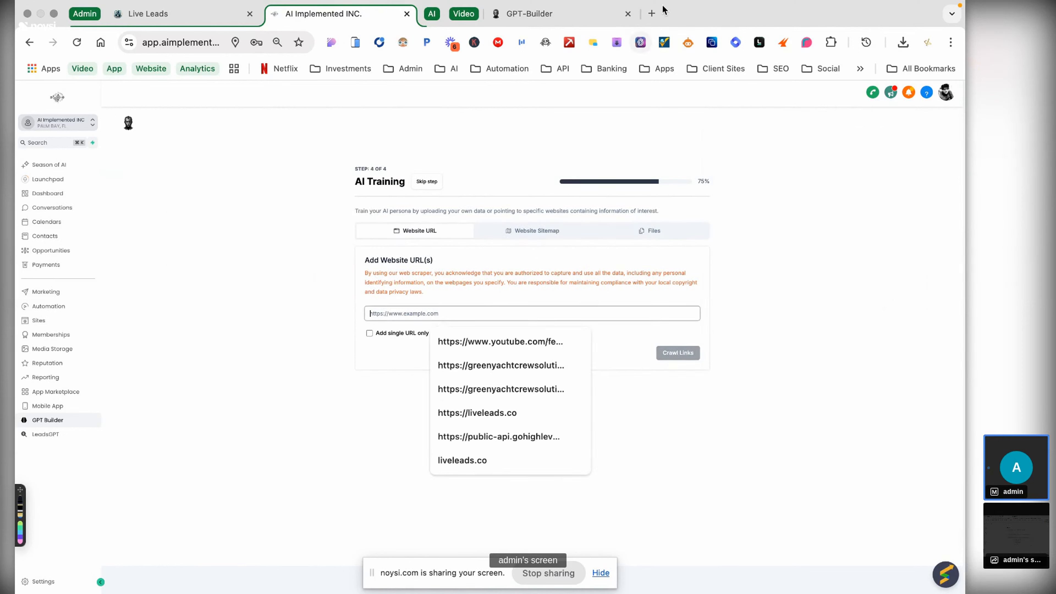
pyautogui.write('h')
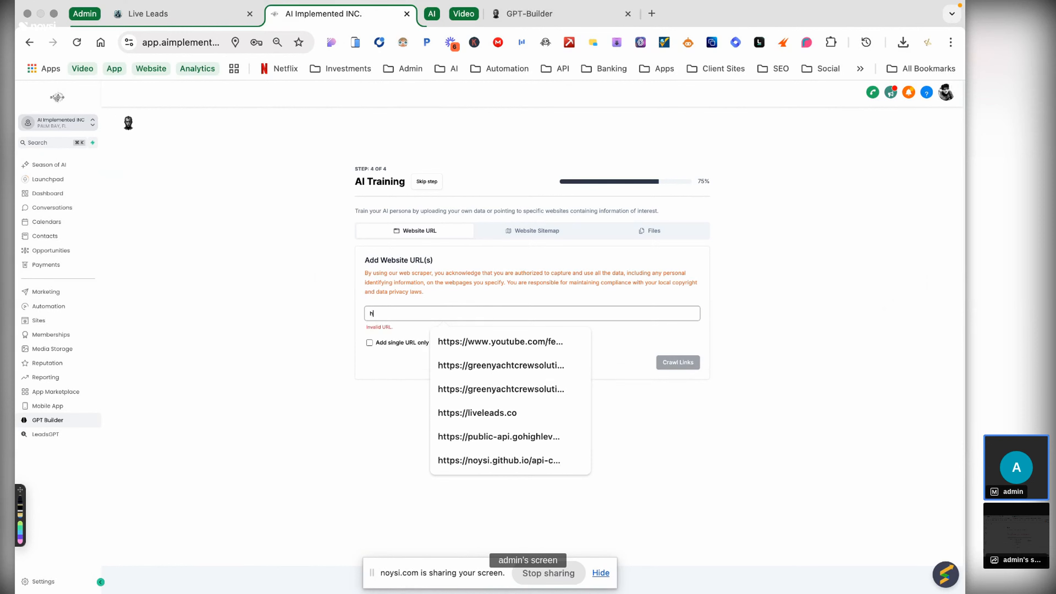
pyautogui.write('ttps://ai')
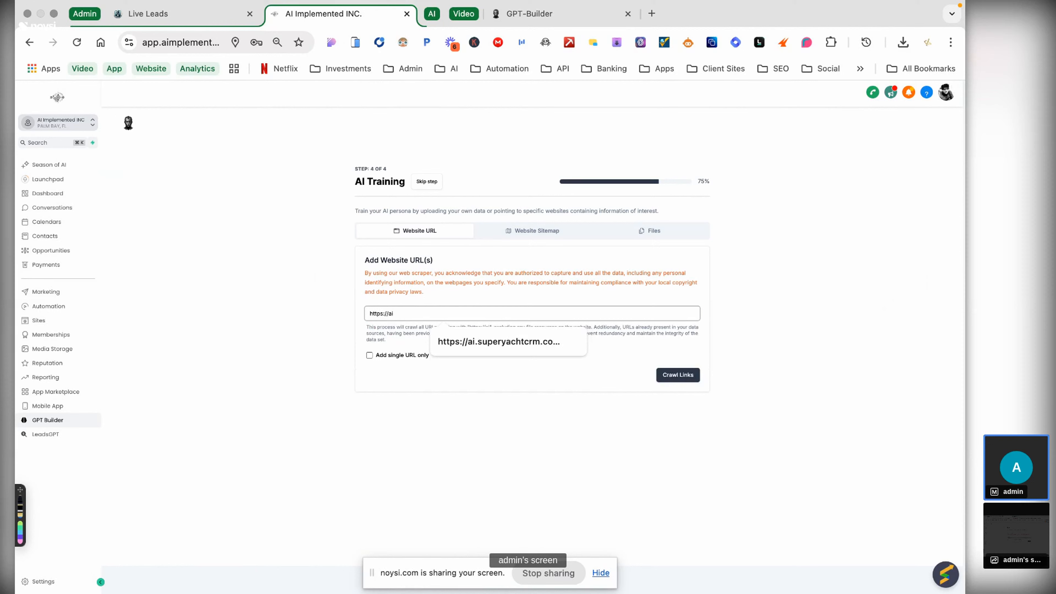
pyautogui.write('m')
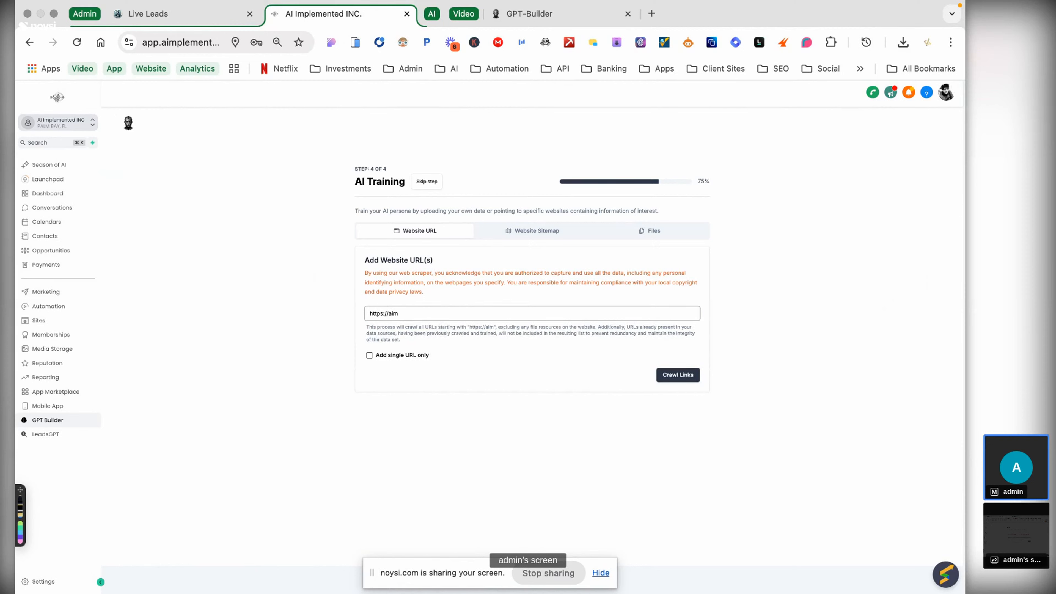
pyautogui.write('plemented')
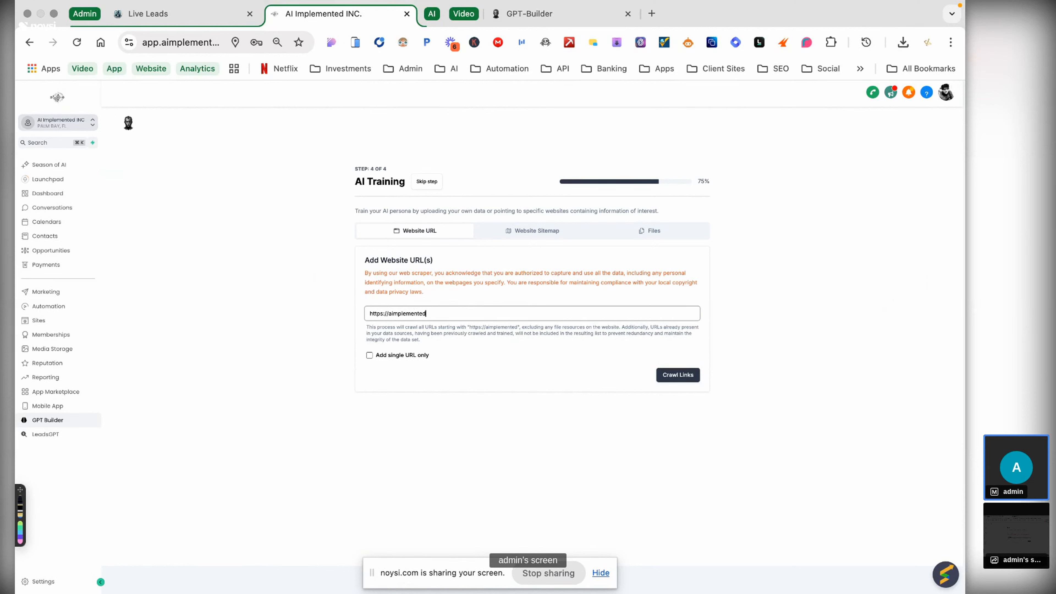
pyautogui.write('.com')
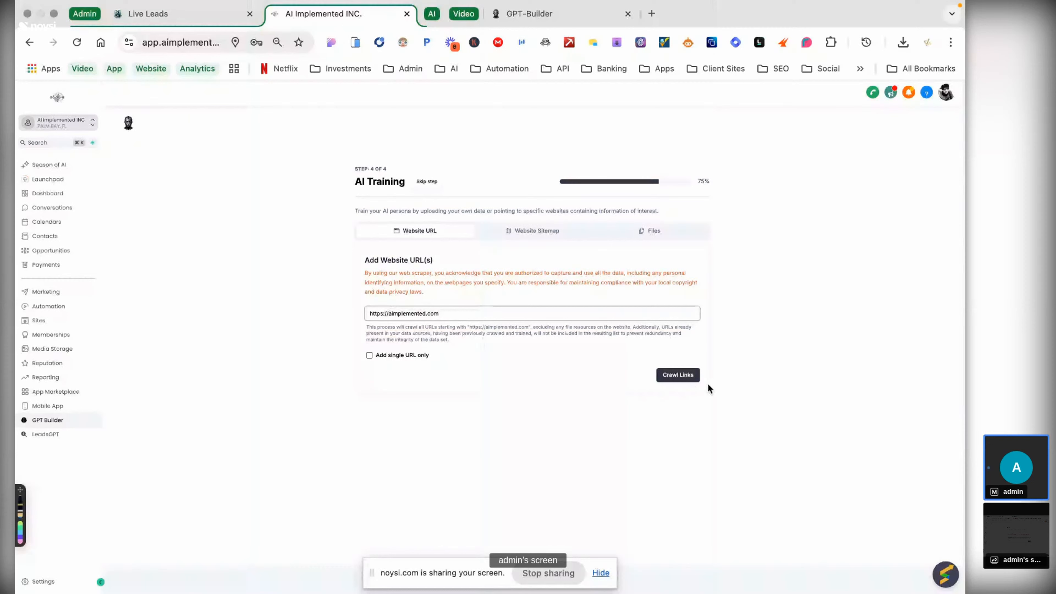
pyautogui.click(682, 375)
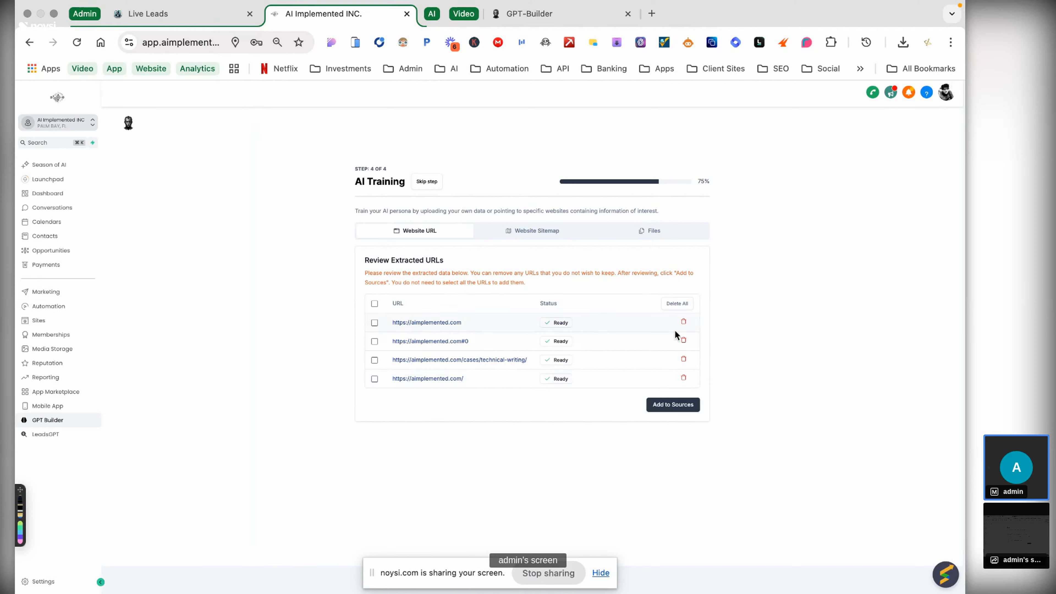
# - Add the four extracted aimplemented.com URLs as sources and begin training
pyautogui.click(665, 404)
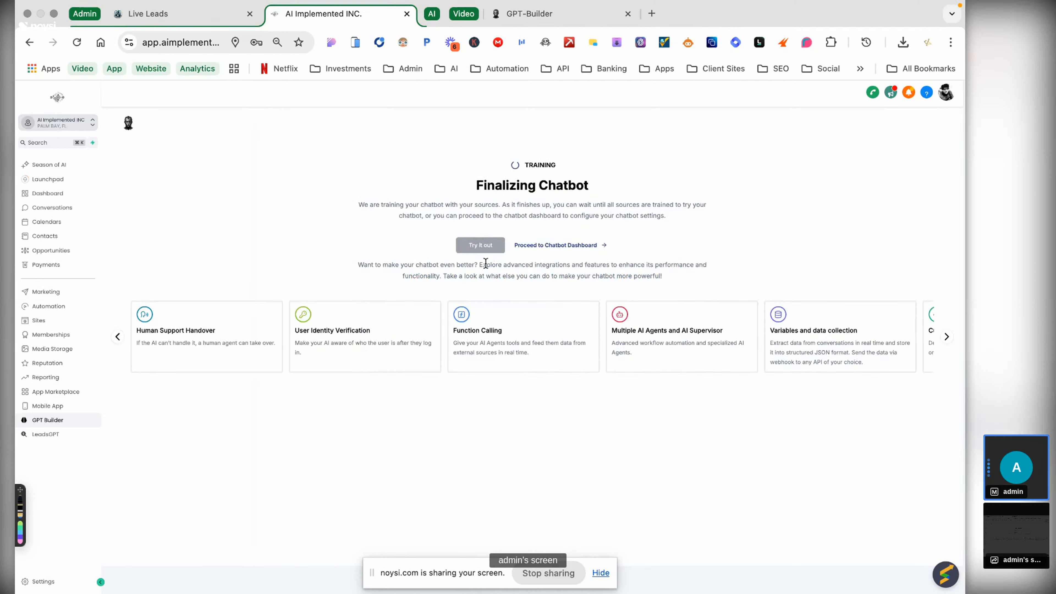
# - Go to the chatbot dashboard and show the Title column in the Sources table
pyautogui.click(553, 246)
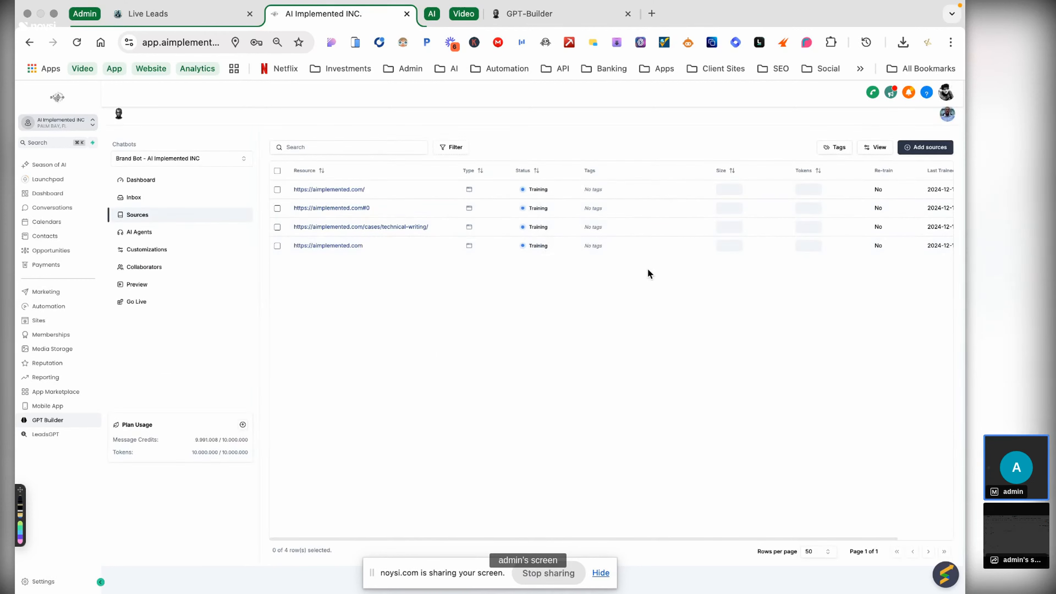
pyautogui.click(877, 148)
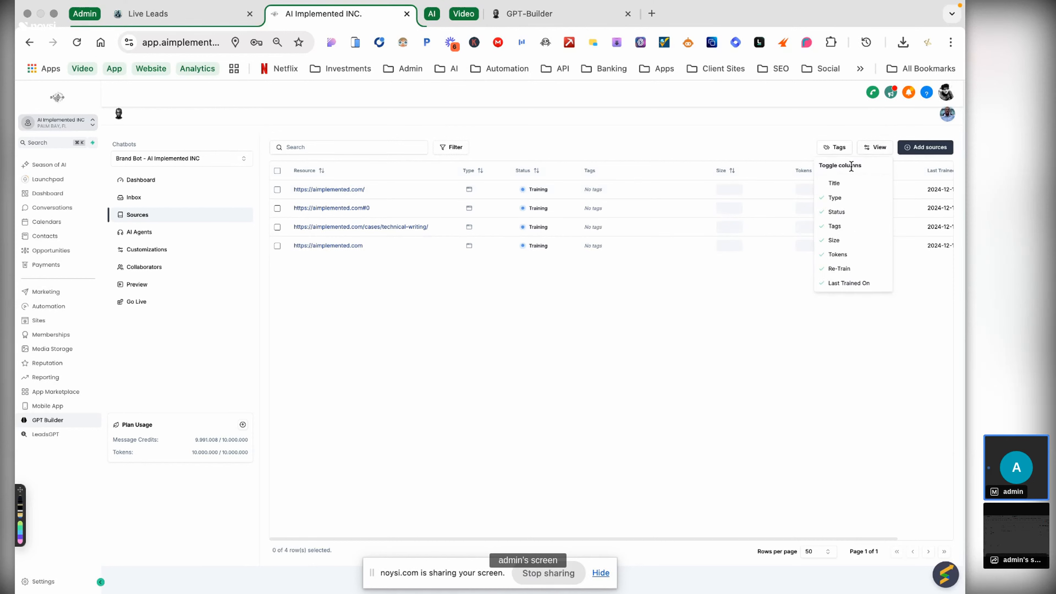
pyautogui.click(837, 183)
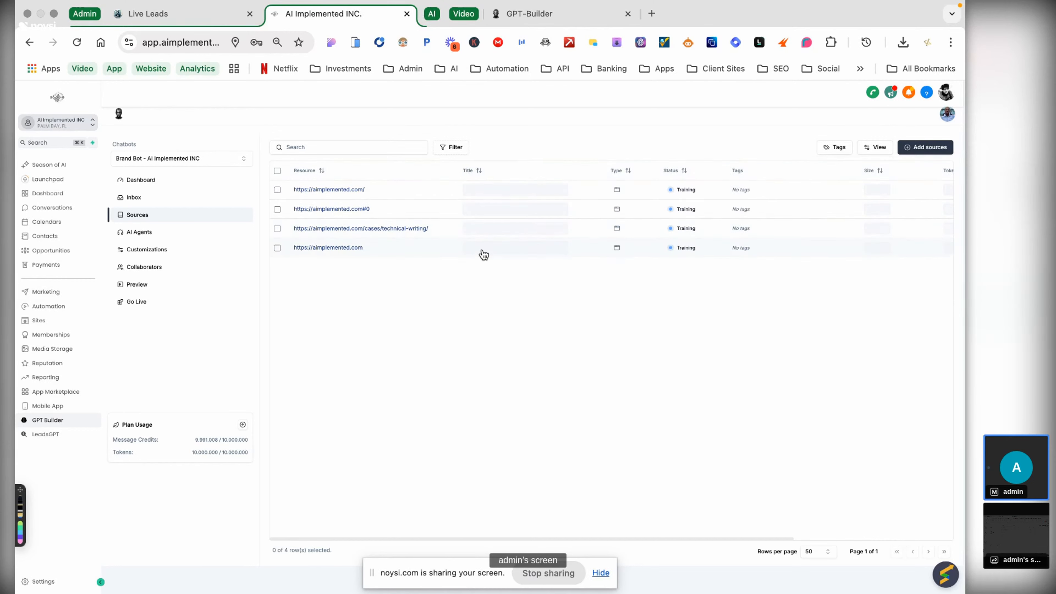
# - Close the GPT-Builder login tab and switch to the ChatGPT tab in the AI group
pyautogui.click(541, 14)
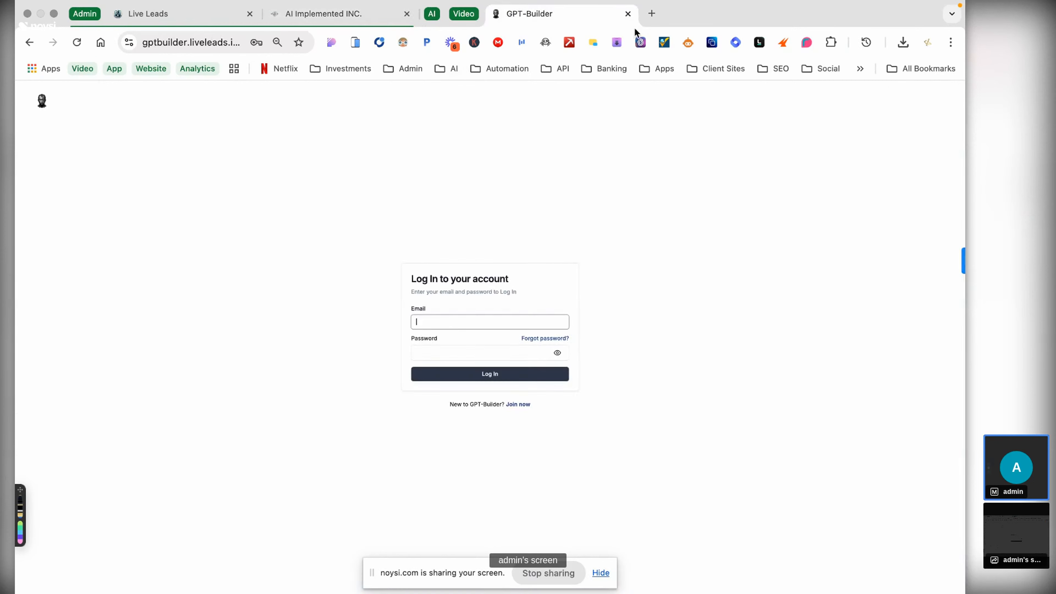
pyautogui.click(627, 14)
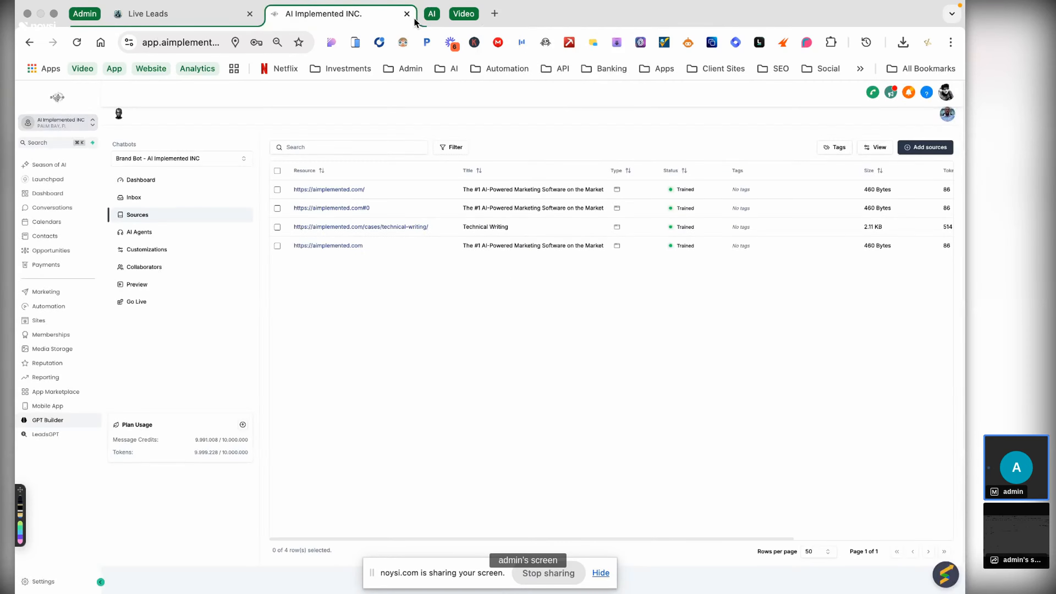
pyautogui.click(433, 14)
pyautogui.click(482, 14)
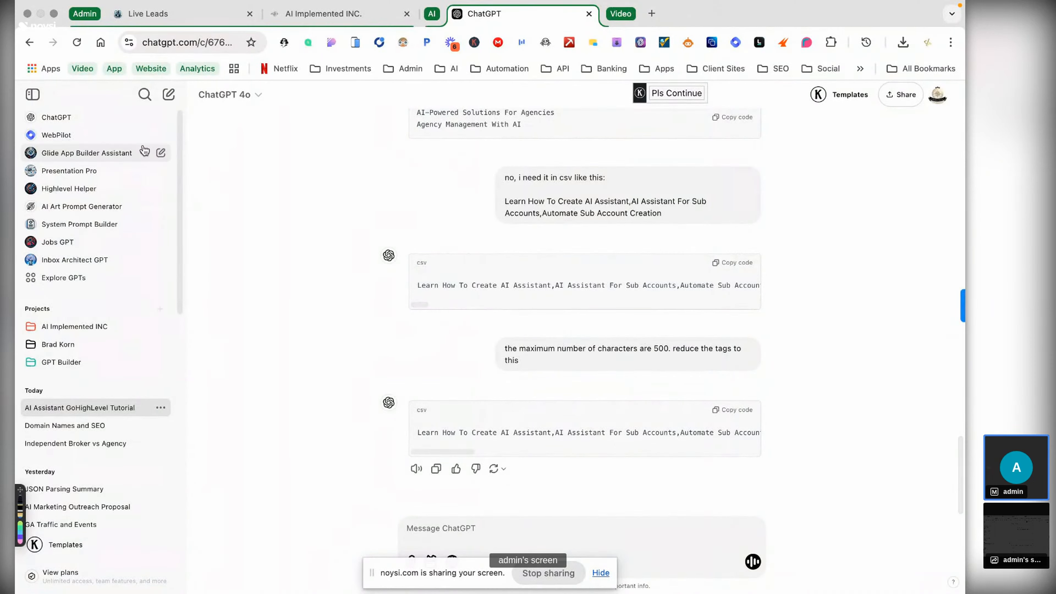
# - Start a new chat inside the AI Implemented INC project
pyautogui.click(169, 95)
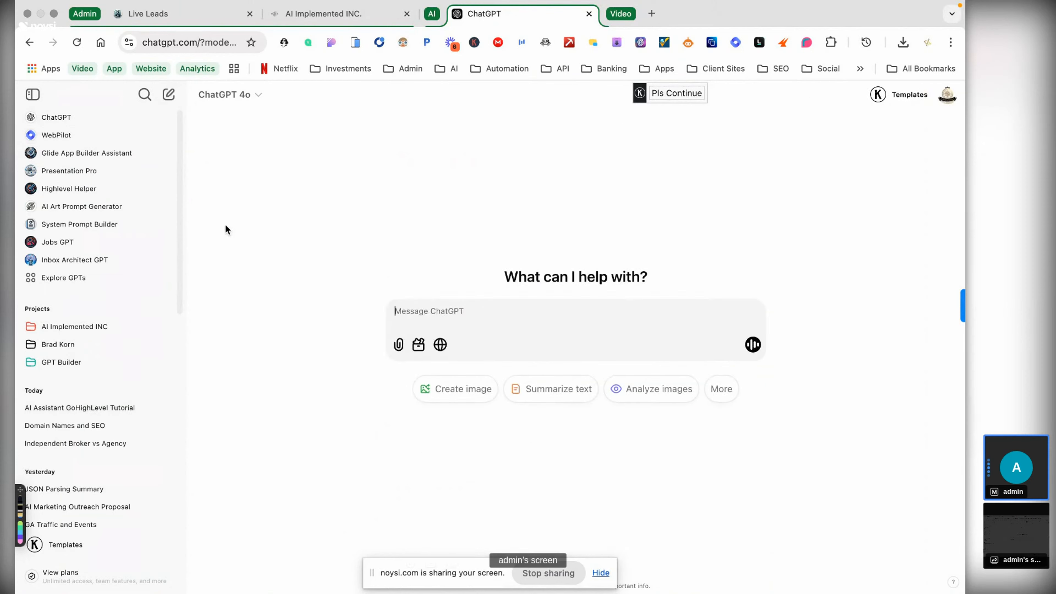
pyautogui.click(89, 332)
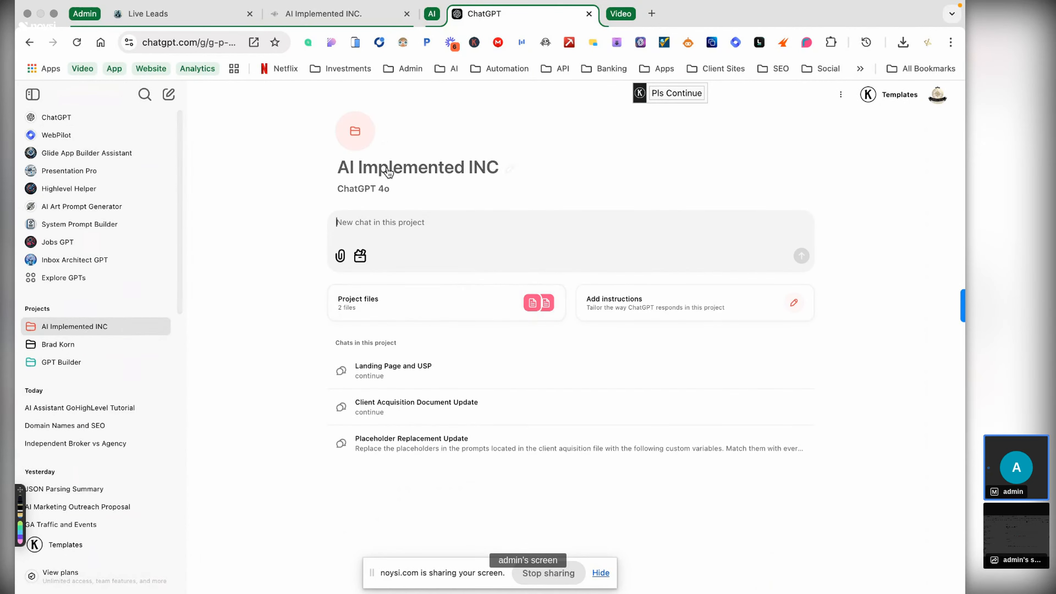
pyautogui.moveTo(380, 195)
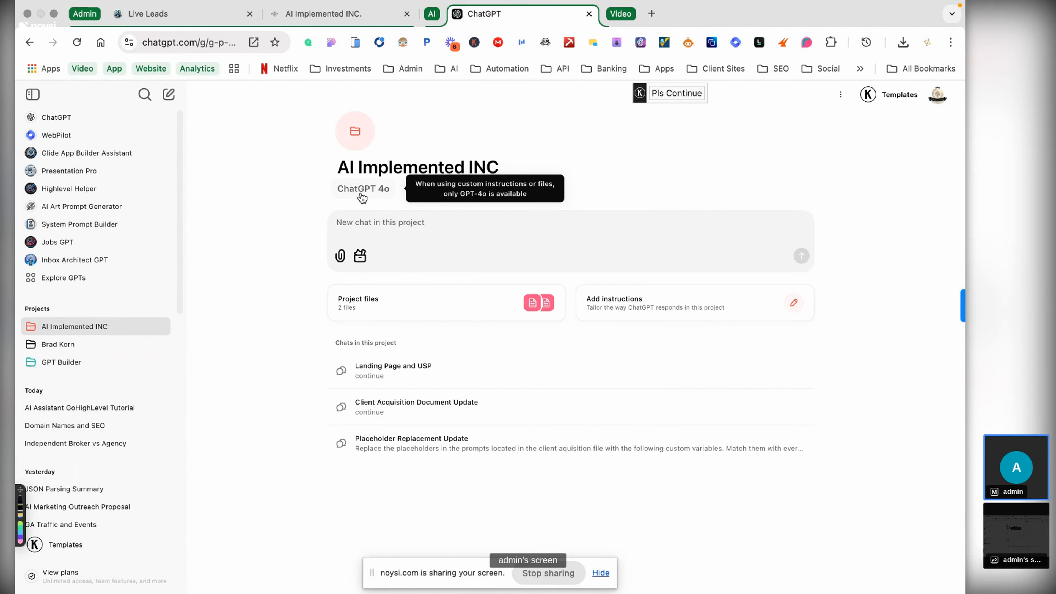
pyautogui.click(382, 221)
pyautogui.write('cre')
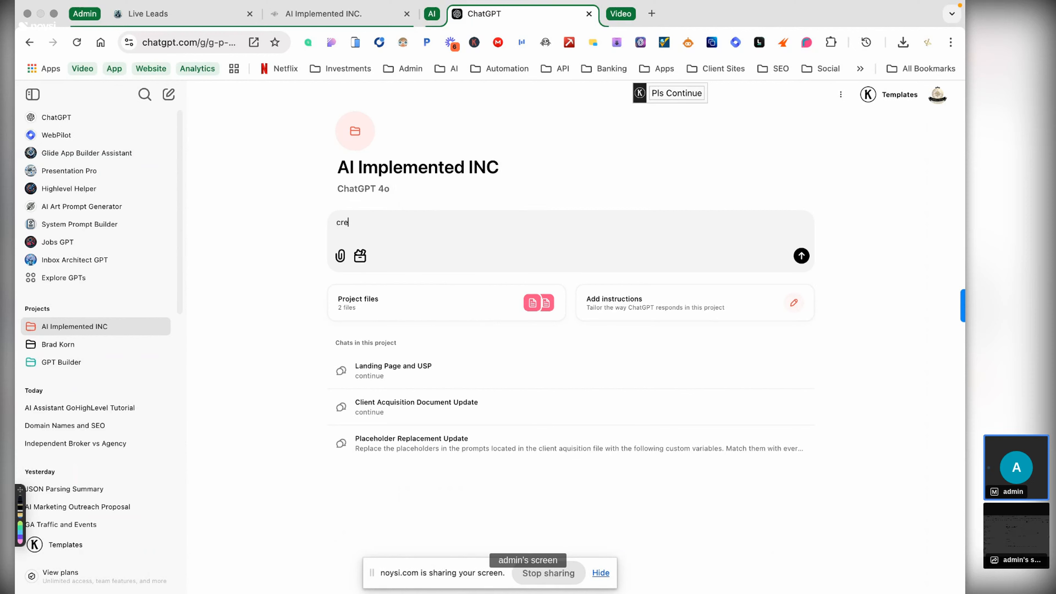
pyautogui.write('ate a syste')
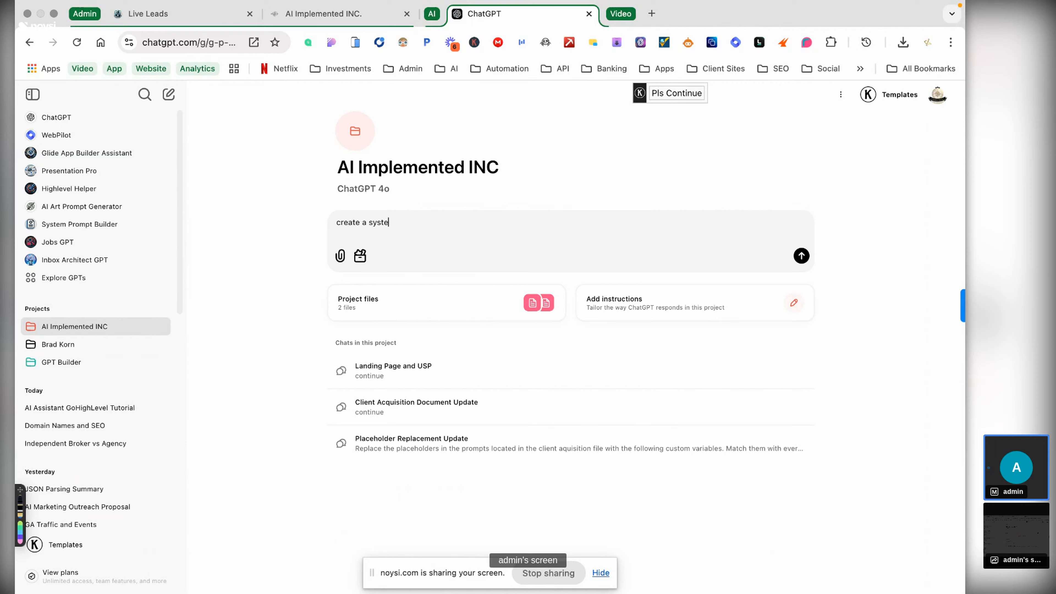
pyautogui.write('m prompt for a LLM thaty')
pyautogui.press('BackSpace')
pyautogui.write('is trained on my ')
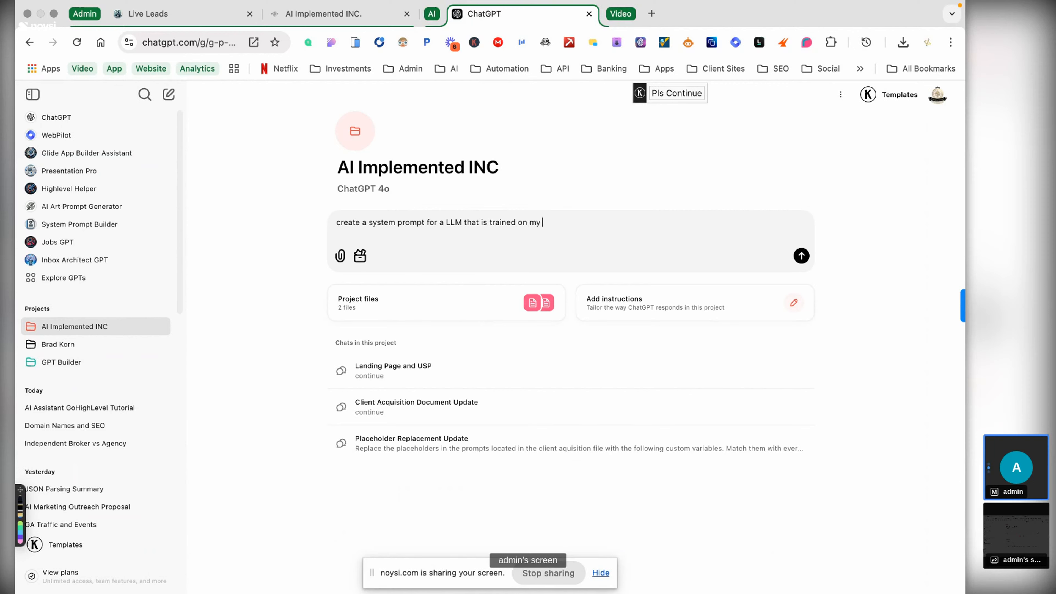
pyautogui.write('website https://aimplemented')
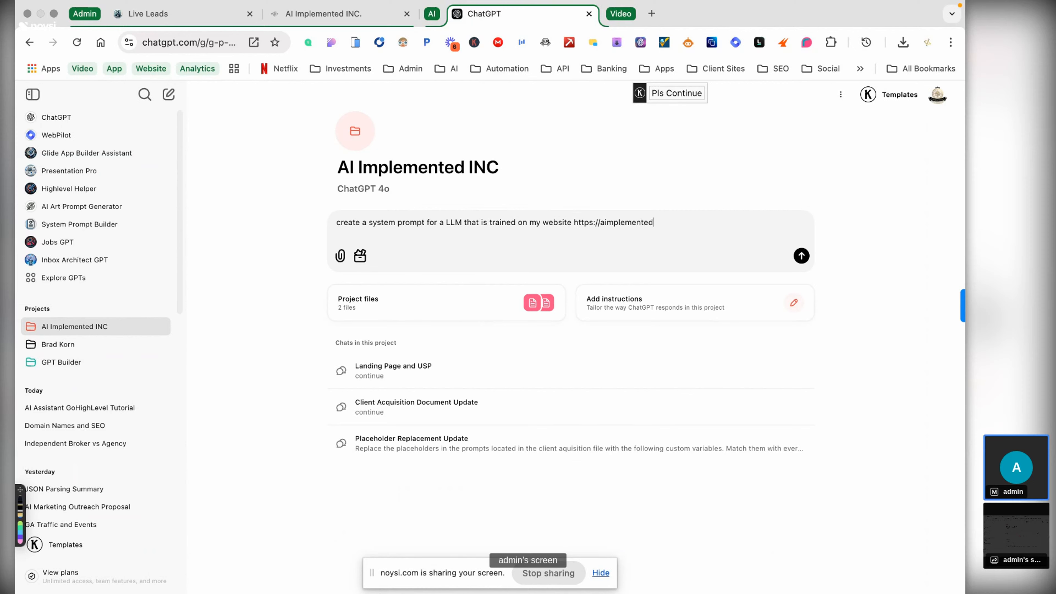
pyautogui.write('.co')
pyautogui.write('m')
pyautogui.write('. The agen')
pyautogui.press('BackSpace')
pyautogui.press('BackSpace')
pyautogui.press('BackSpace')
pyautogui.press('BackSpace')
pyautogui.write('LLM shoukl')
pyautogui.press('BackSpace')
pyautogui.press('BackSpace')
pyautogui.press('BackSpace')
pyautogui.press('BackSpace')
pyautogui.press('BackSpace')
pyautogui.write('has two primary respi')
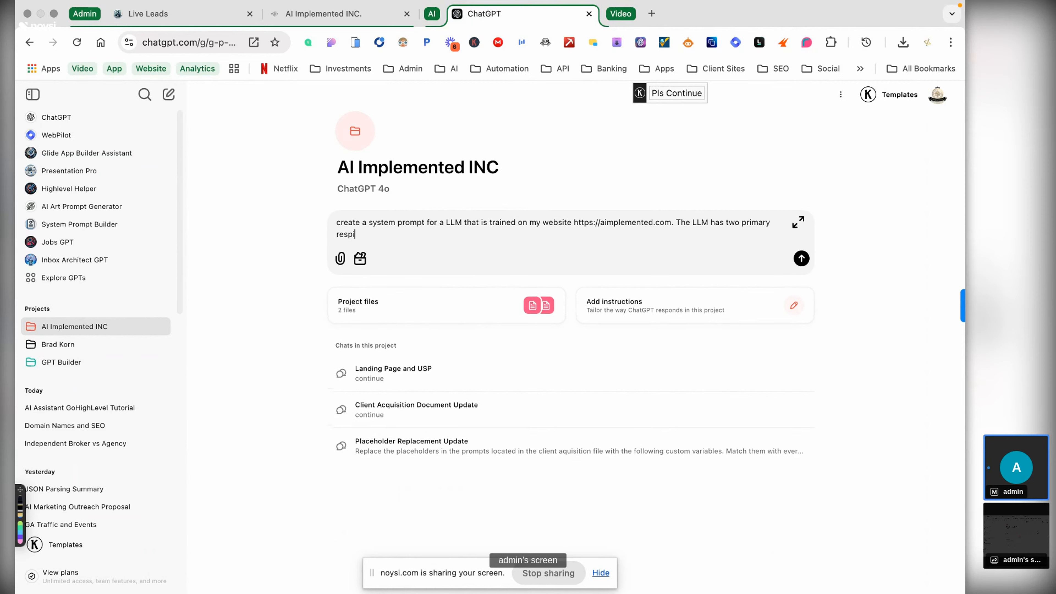
pyautogui.write('onsibilities.')
pyautogui.hotkey('shift', 'Return')
pyautogui.hotkey('shift', 'Return')
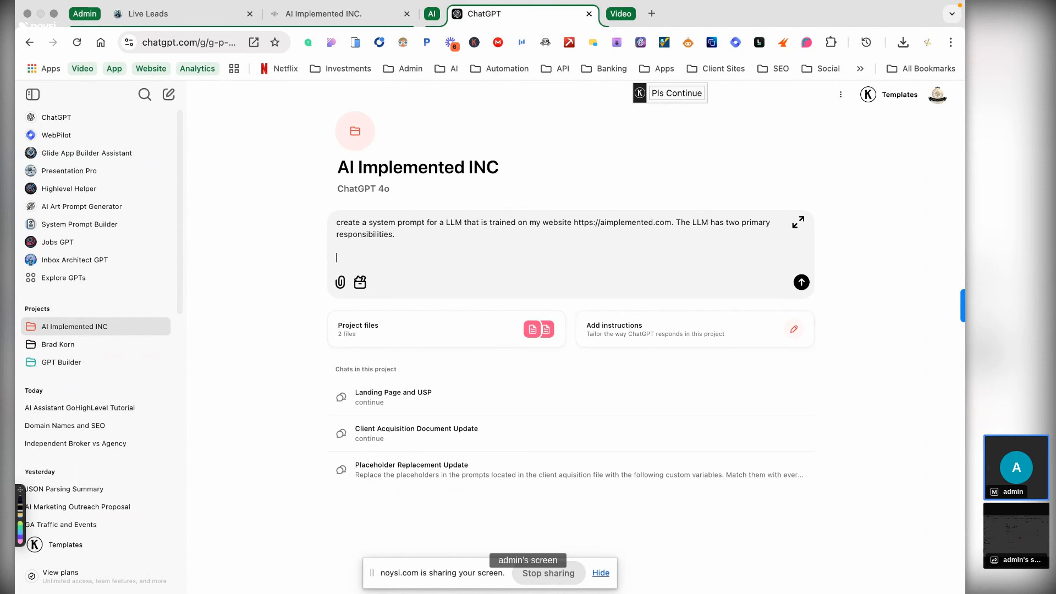
# - List item 1 (greet users, answer product questions) and item 2 (offer a free trial account)
pyautogui.write('1. Greet users and answer any question rela')
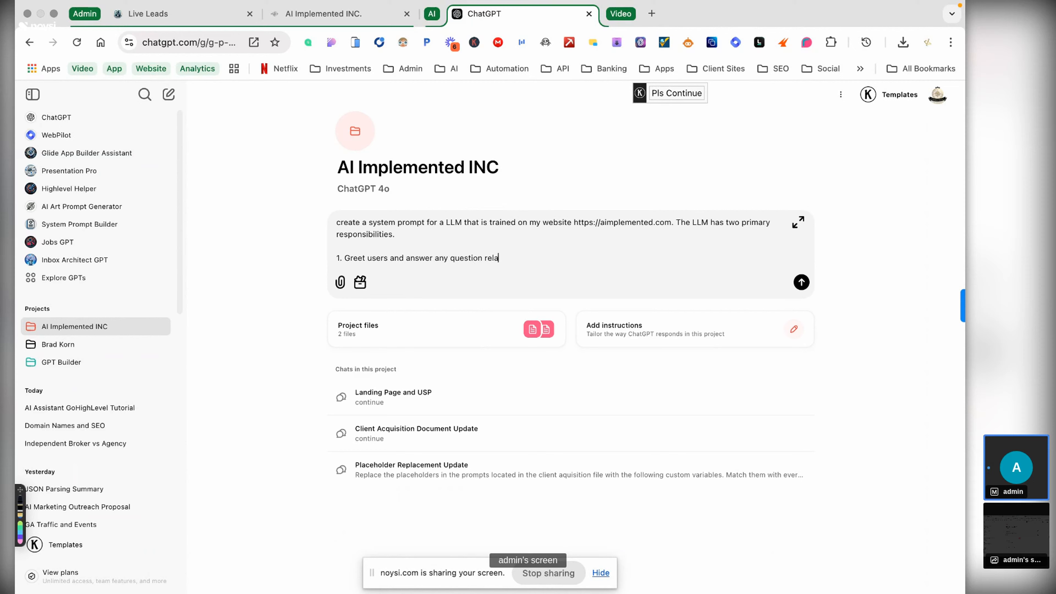
pyautogui.write('ted ti')
pyautogui.press('BackSpace')
pyautogui.press('BackSpace')
pyautogui.write('o ')
pyautogui.write('our ')
pyautogui.write('pro')
pyautogui.write('ducts')
pyautogui.write('.')
pyautogui.write('2')
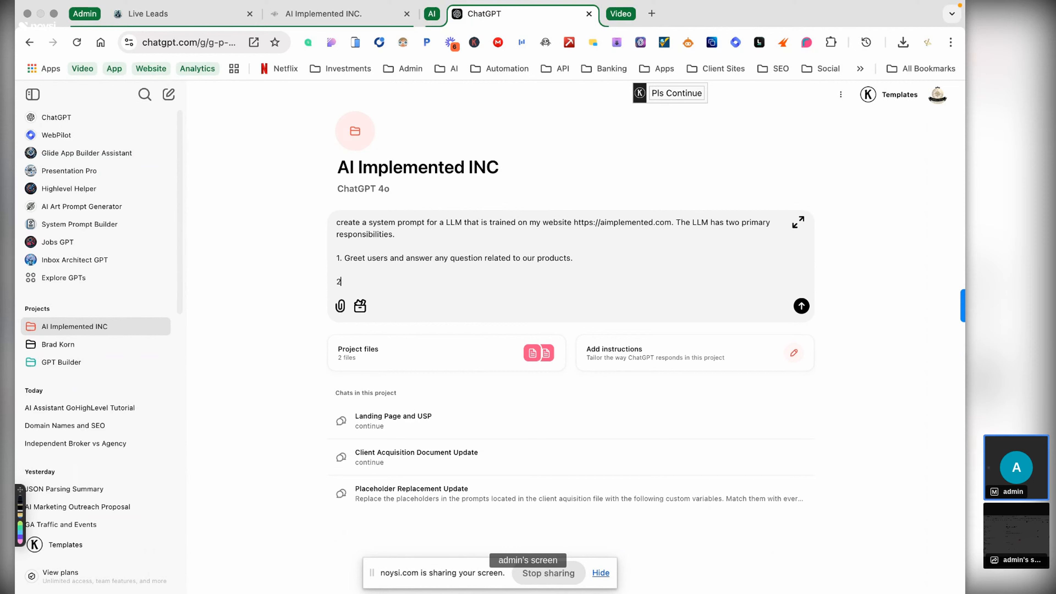
pyautogui.write('. Offer the user a free trial account ')
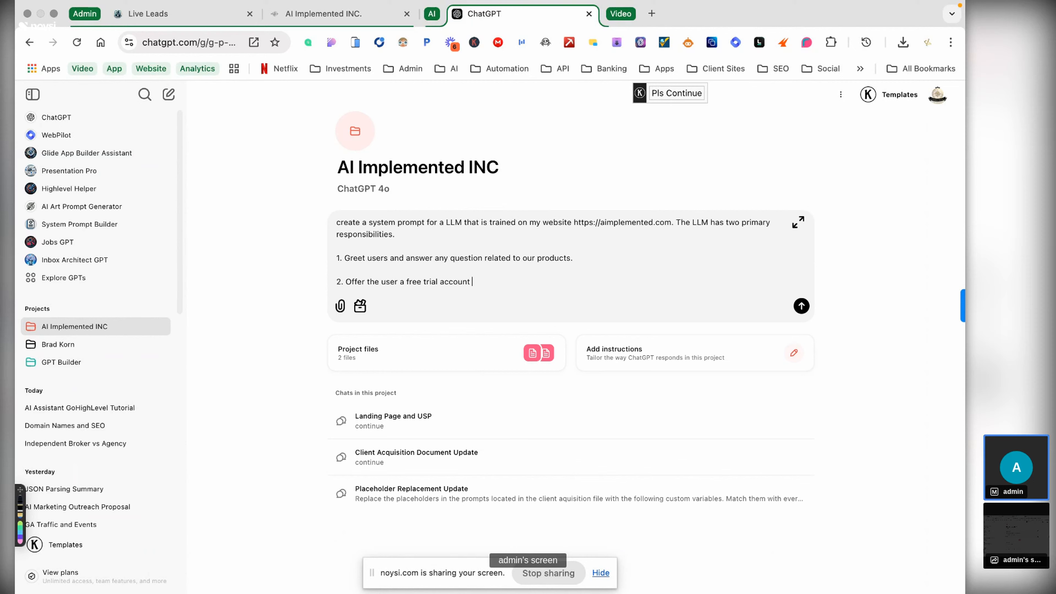
pyautogui.write('. Onc e')
pyautogui.press('BackSpace')
pyautogui.press('BackSpace')
pyautogui.press('BackSpace')
pyautogui.press('BackSpace')
pyautogui.press('BackSpace')
# - Continue item 2 with 'When consent is given for the trial account the LLM should'
pyautogui.write('If')
pyautogui.press('BackSpace')
pyautogui.press('BackSpace')
pyautogui.press('BackSpace')
pyautogui.write('On')
pyautogui.press('BackSpace')
pyautogui.press('BackSpace')
pyautogui.press('BackSpace')
pyautogui.write('When cond')
pyautogui.press('BackSpace')
pyautogui.write('c')
pyautogui.press('BackSpace')
pyautogui.write('sent is givien to create a')
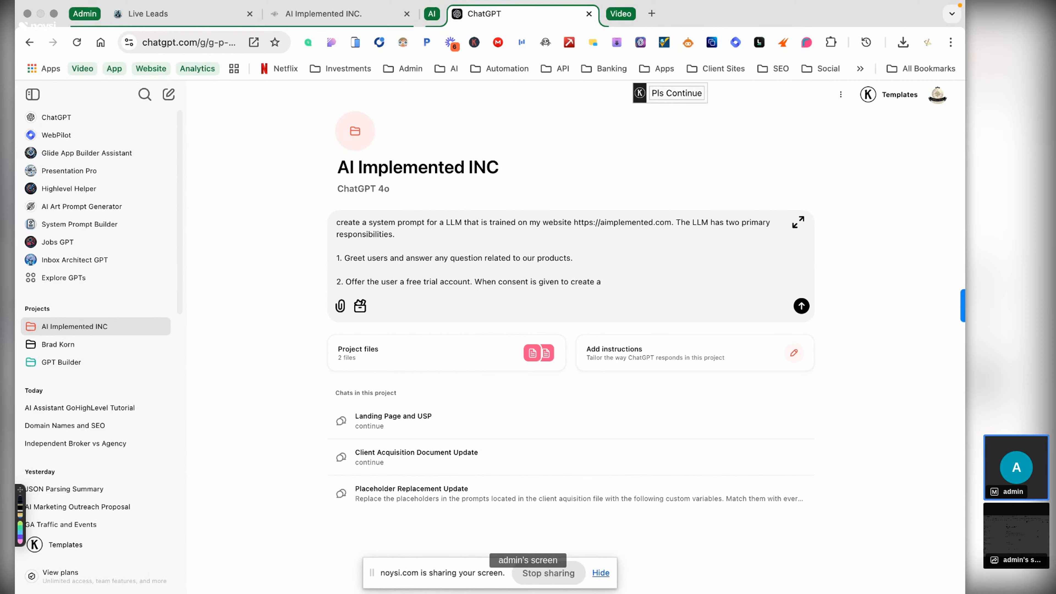
pyautogui.press('BackSpace')
pyautogui.press('BackSpace')
pyautogui.press('BackSpace')
pyautogui.press('BackSpace')
pyautogui.press('BackSpace')
pyautogui.press('BackSpace')
pyautogui.press('BackSpace')
pyautogui.press('BackSpace')
pyautogui.press('BackSpace')
pyautogui.press('BackSpace')
pyautogui.press('BackSpace')
pyautogui.press('BackSpace')
pyautogui.write('for the trial account the LLM should')
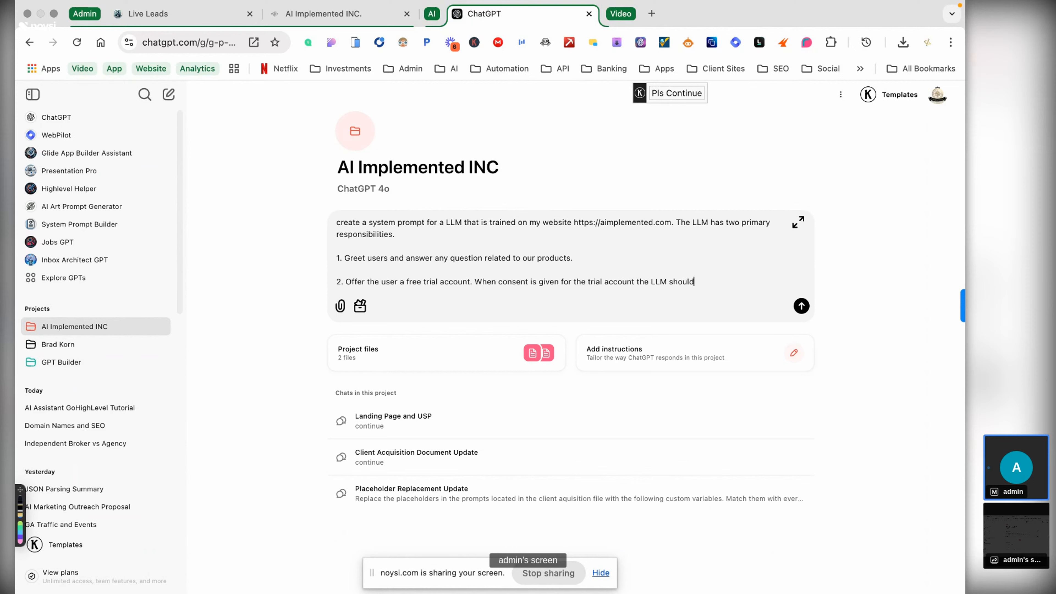
pyautogui.write(' invoke t')
pyautogui.write('he cre')
# - Finish with 'gather the required parameters to invoke the create-location function call' plus an instructions line
pyautogui.press('BackSpace')
pyautogui.press('BackSpace')
pyautogui.press('BackSpace')
pyautogui.press('BackSpace')
pyautogui.press('BackSpace')
pyautogui.press('BackSpace')
pyautogui.press('BackSpace')
pyautogui.press('BackSpace')
pyautogui.press('BackSpace')
pyautogui.press('BackSpace')
pyautogui.press('BackSpace')
pyautogui.press('BackSpace')
pyautogui.press('BackSpace')
pyautogui.write('gather the required para')
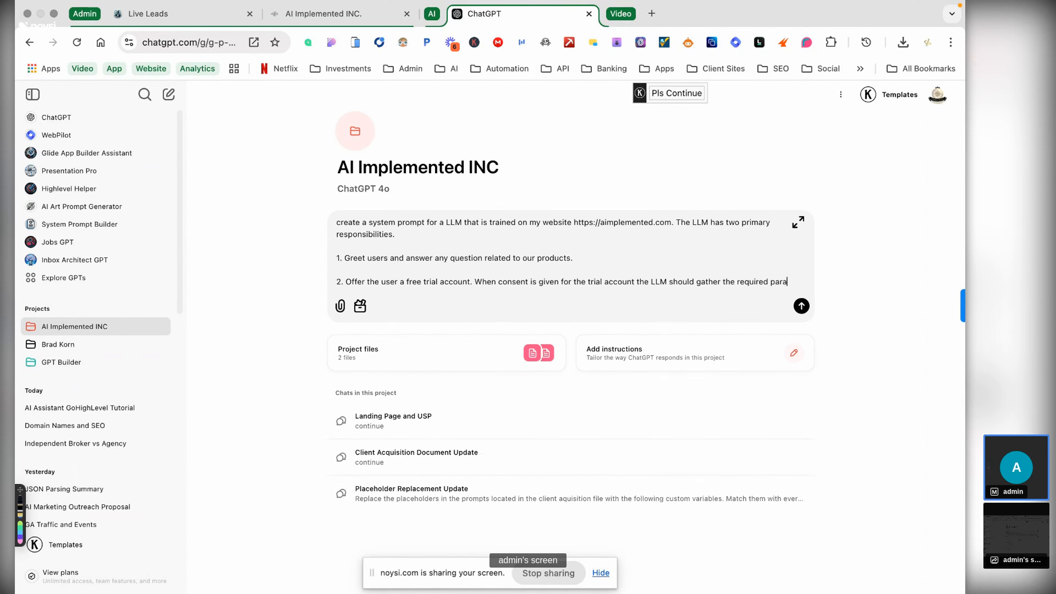
pyautogui.write('meters ')
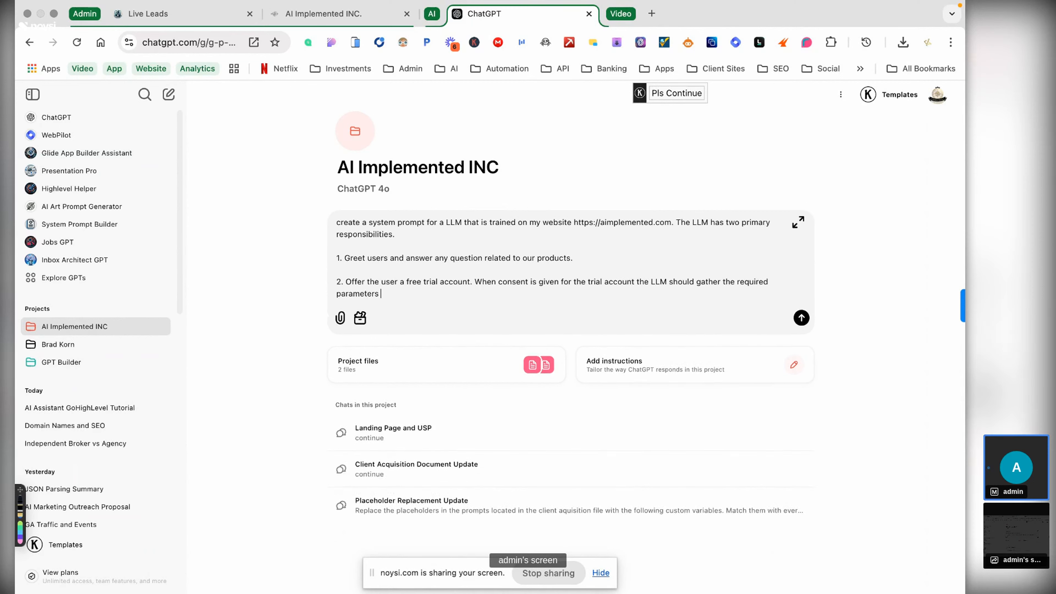
pyautogui.write('in order to invoke the create-locatrion')
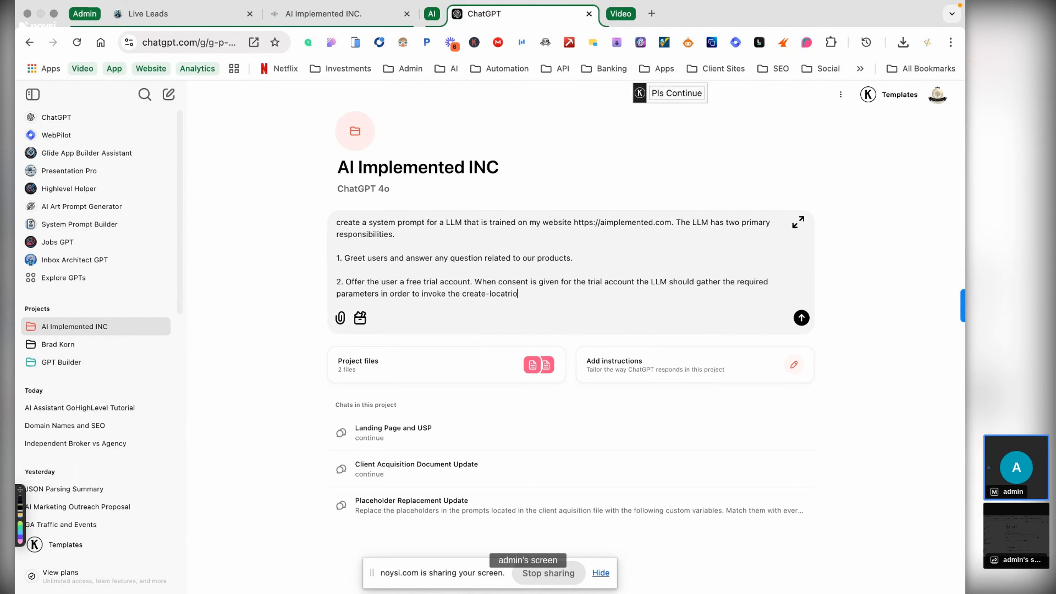
pyautogui.press('BackSpace')
pyautogui.press('BackSpace')
pyautogui.press('BackSpace')
pyautogui.press('BackSpace')
pyautogui.write('ion function call. Below are the instruc')
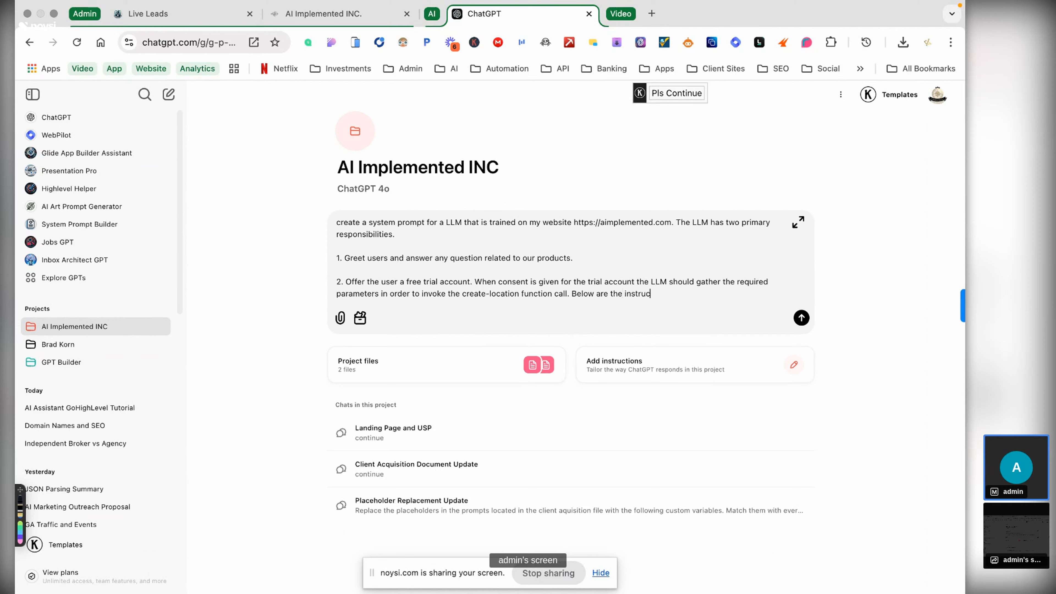
pyautogui.write('tions for the function.')
pyautogui.hotkey('shift', 'Return')
pyautogui.hotkey('shift', 'Return')
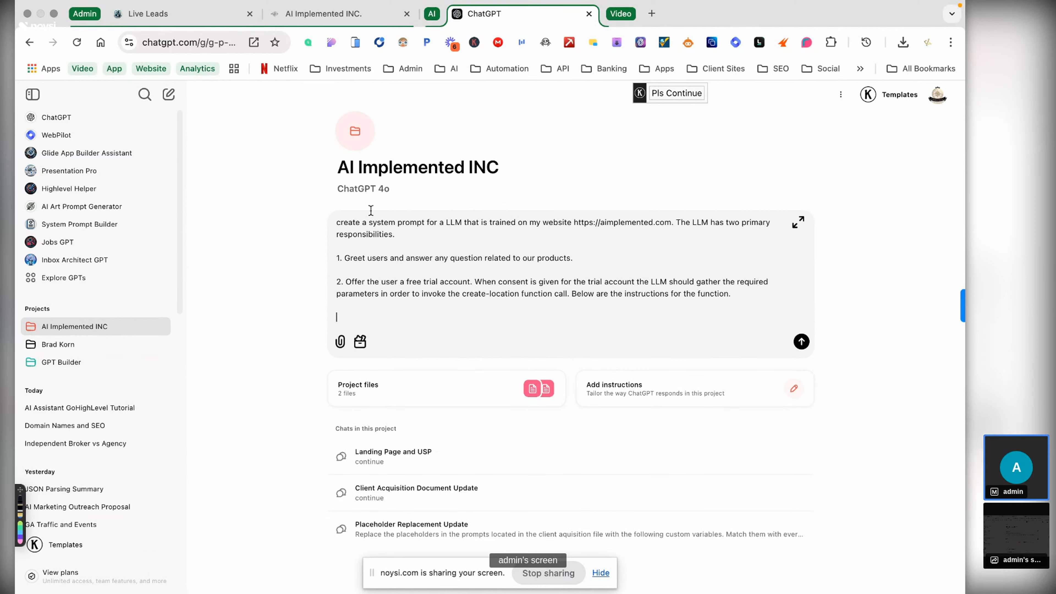
# - Load the HighLevel API docs at highlevel.stoplight.io in a new tab
pyautogui.click(653, 13)
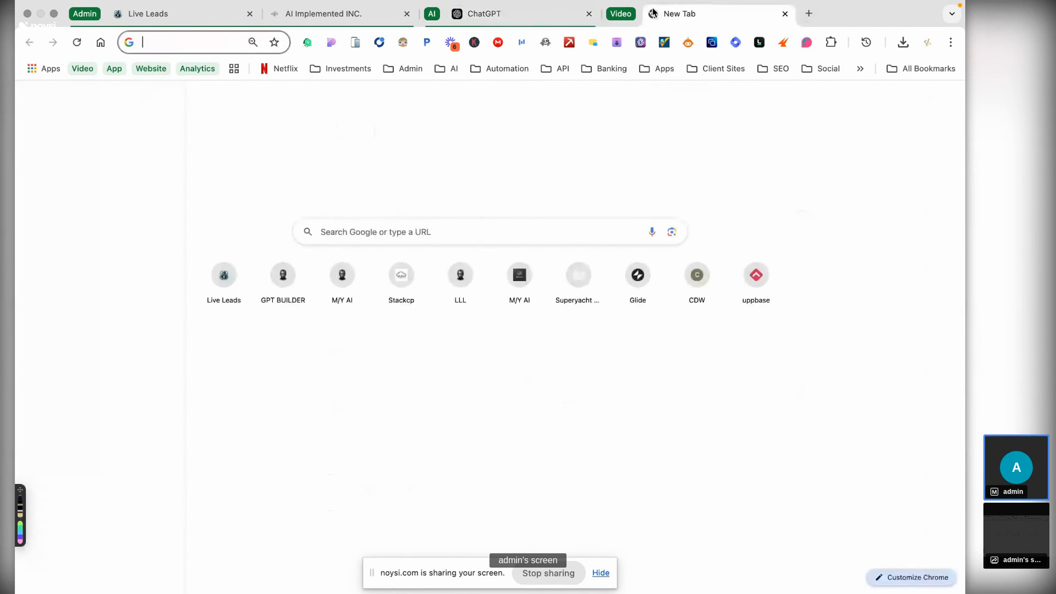
pyautogui.write('high')
pyautogui.press('Return')
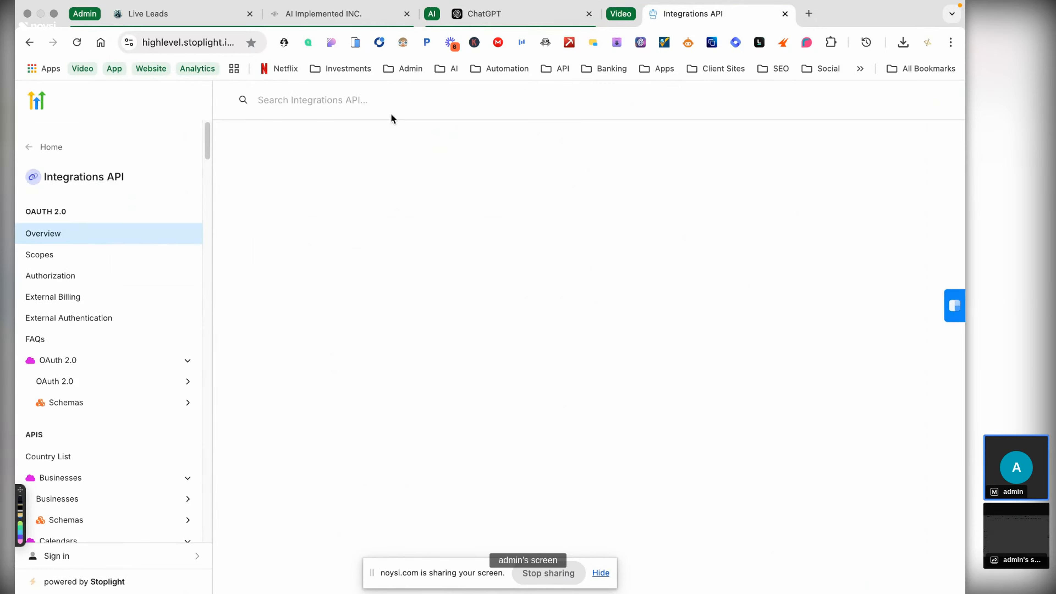
# - Collapse the sidebar endpoint groups from Businesses through Opportunities
pyautogui.scroll(-4, 163, 273)
pyautogui.scroll(-2, 163, 274)
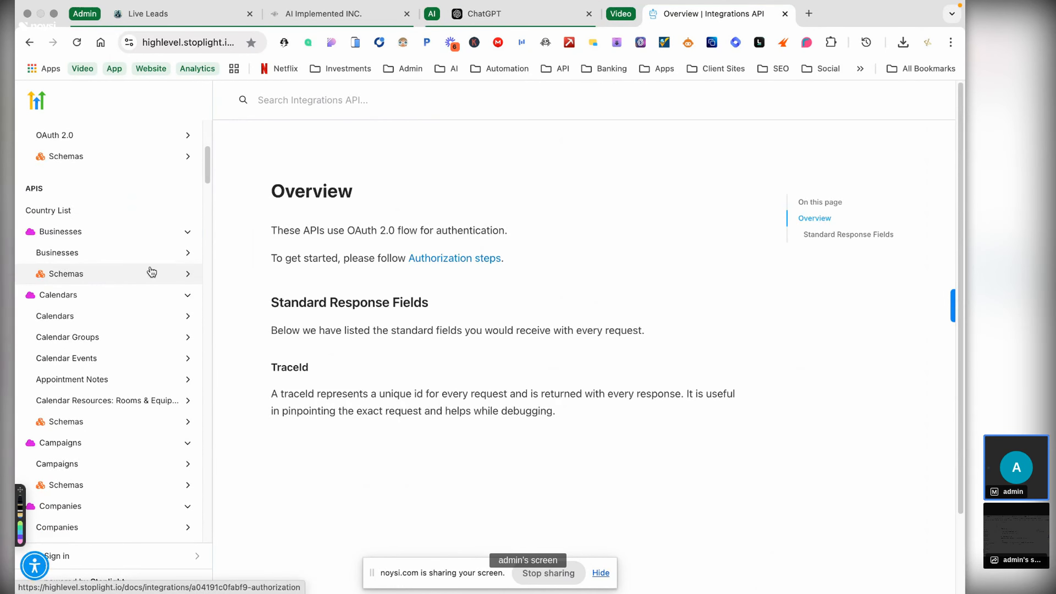
pyautogui.click(189, 237)
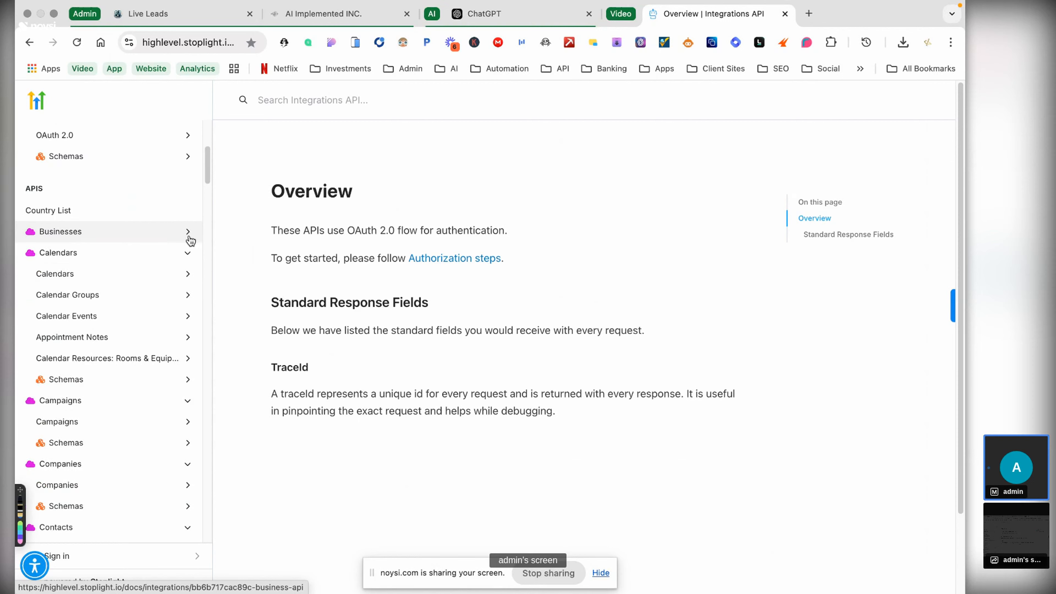
pyautogui.click(188, 253)
pyautogui.click(188, 274)
pyautogui.click(187, 300)
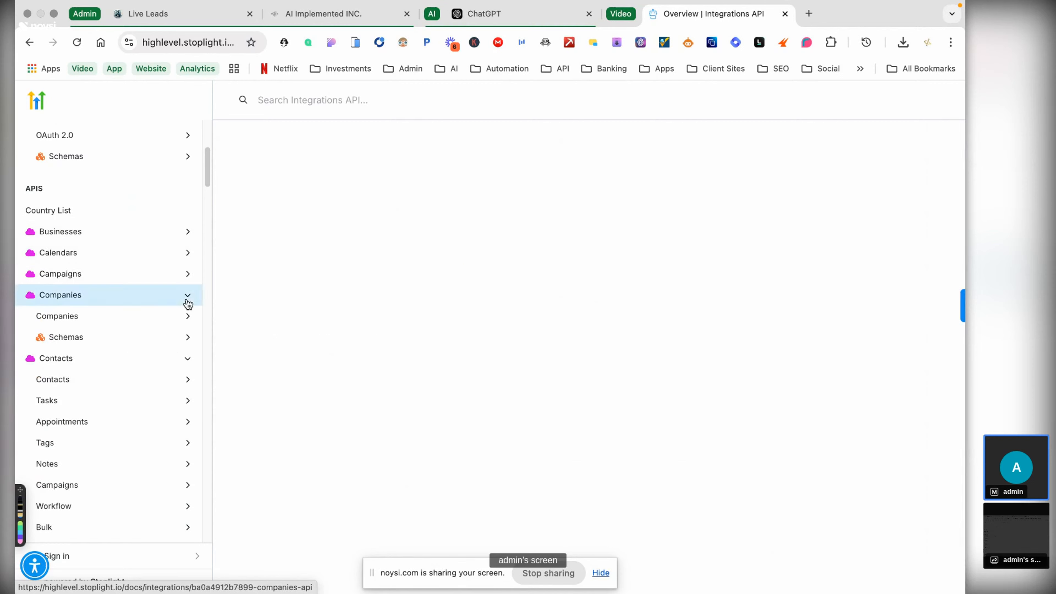
pyautogui.click(186, 317)
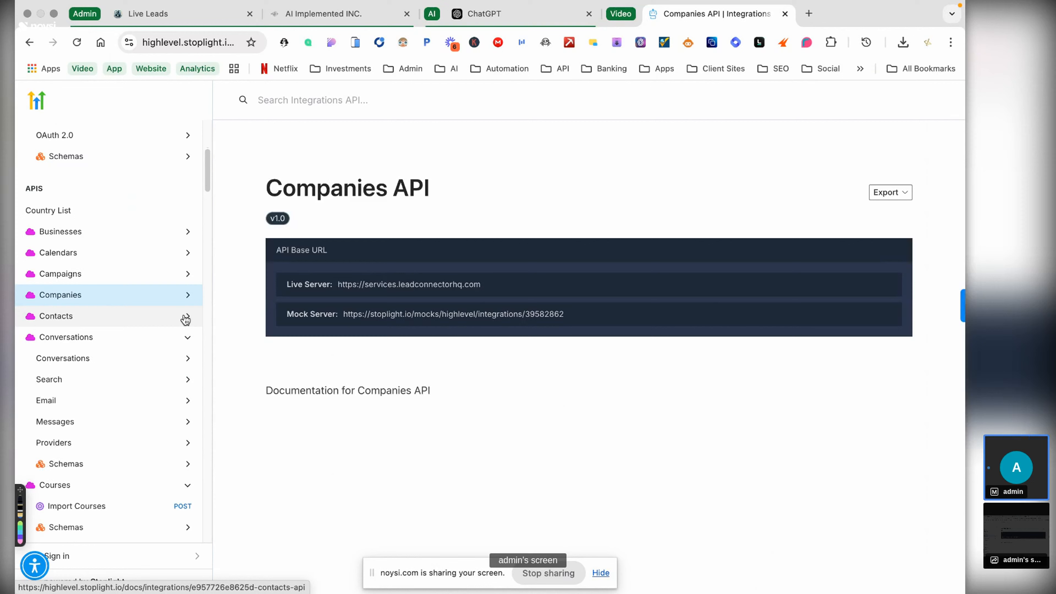
pyautogui.click(188, 337)
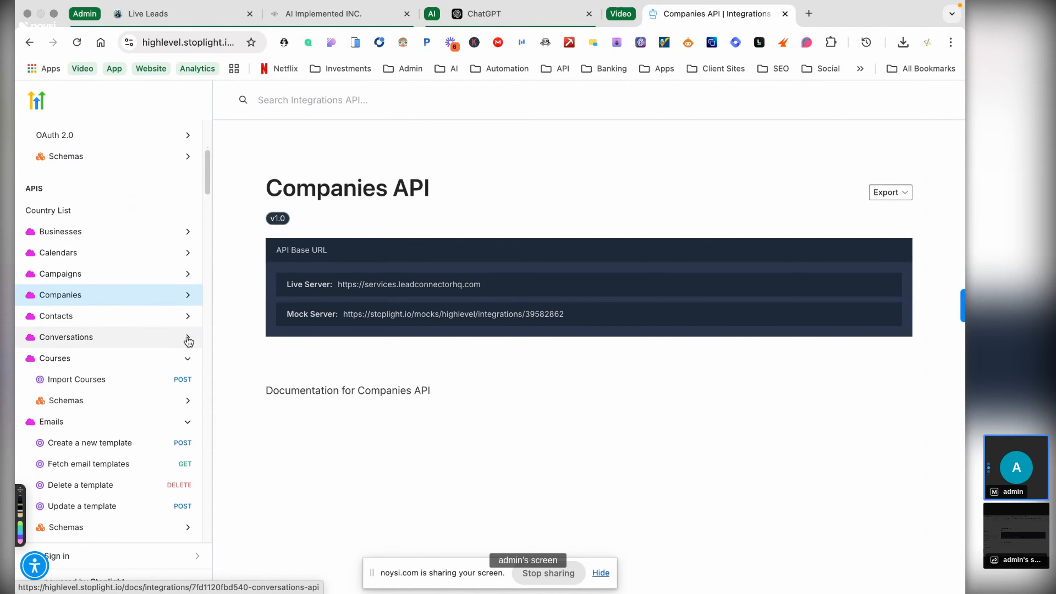
pyautogui.click(188, 360)
pyautogui.click(183, 384)
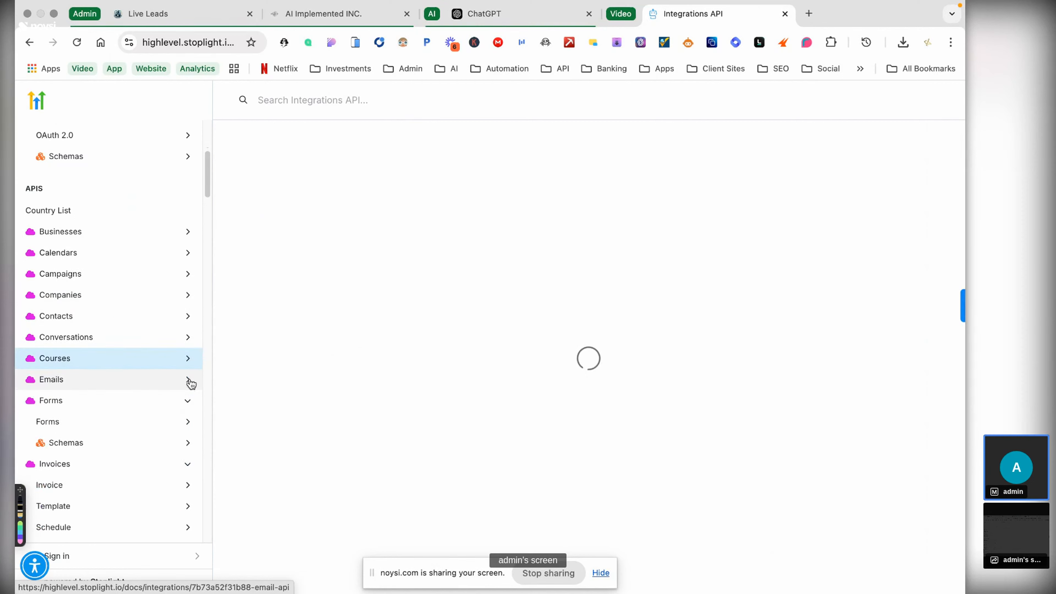
pyautogui.scroll(-3, 201, 396)
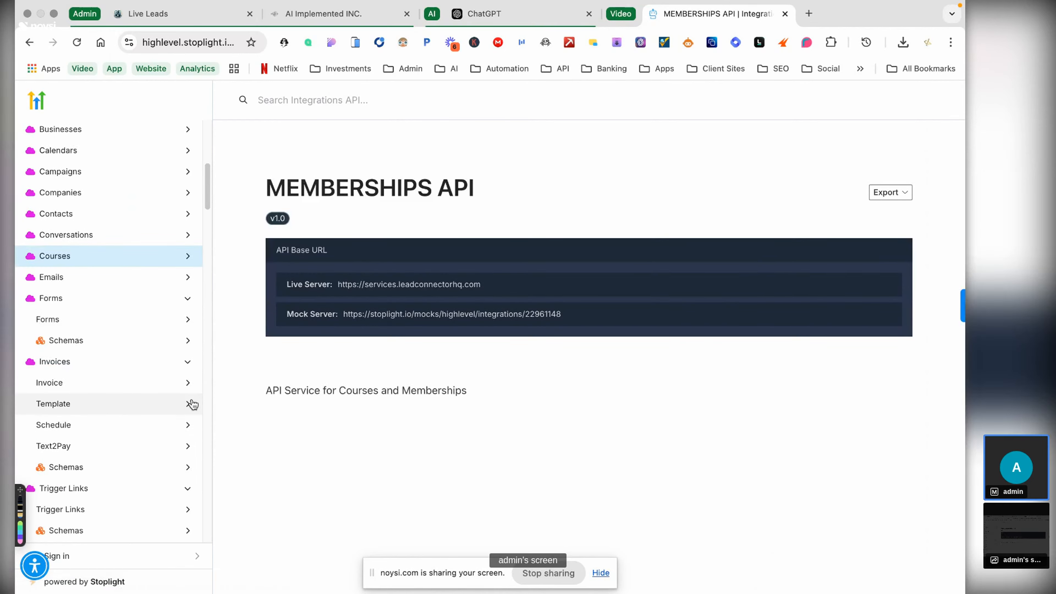
pyautogui.click(189, 300)
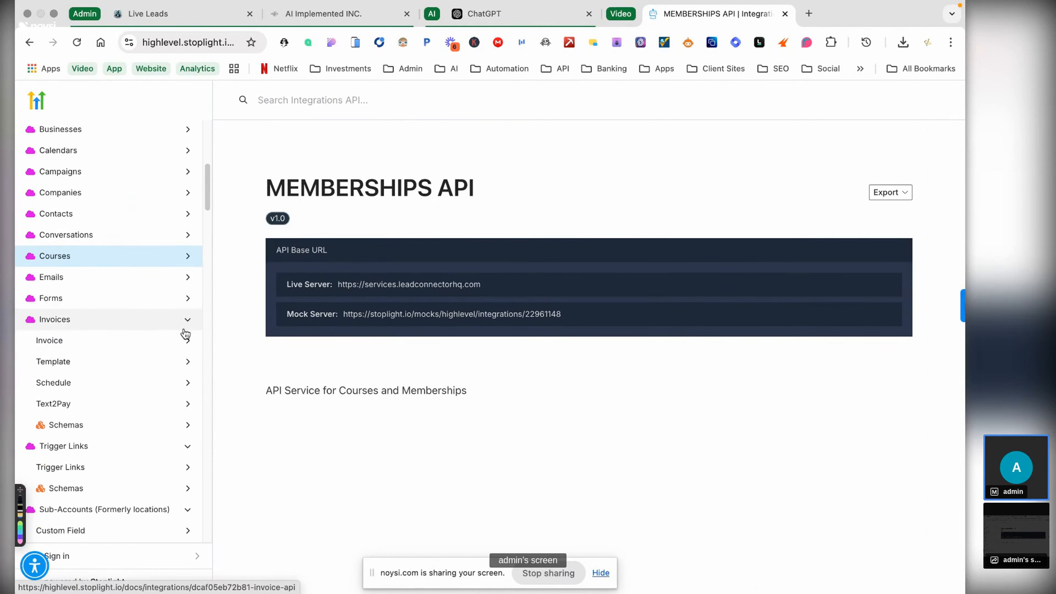
pyautogui.click(189, 318)
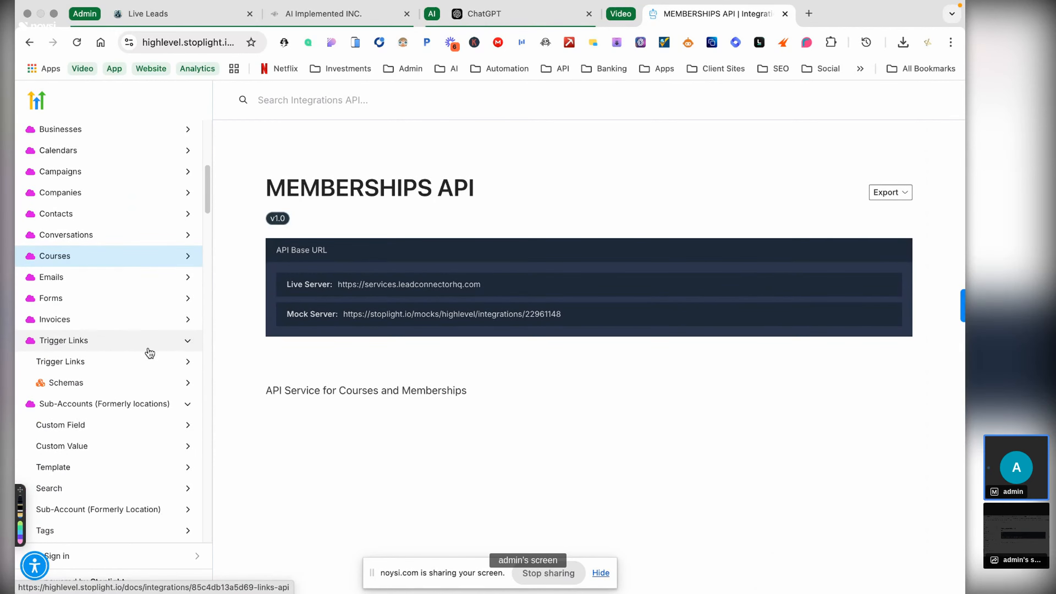
pyautogui.click(188, 342)
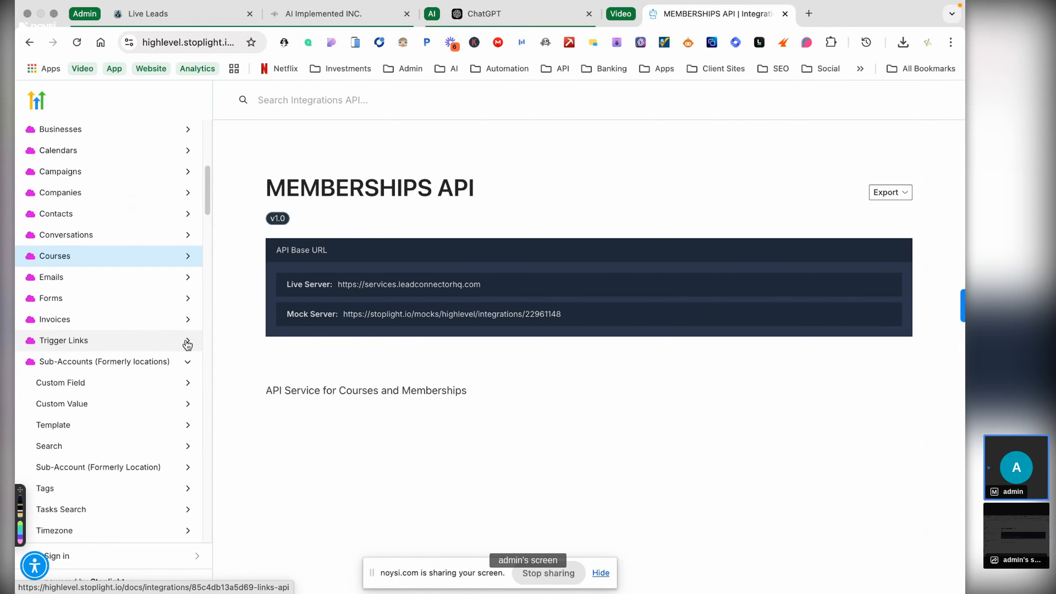
pyautogui.click(189, 362)
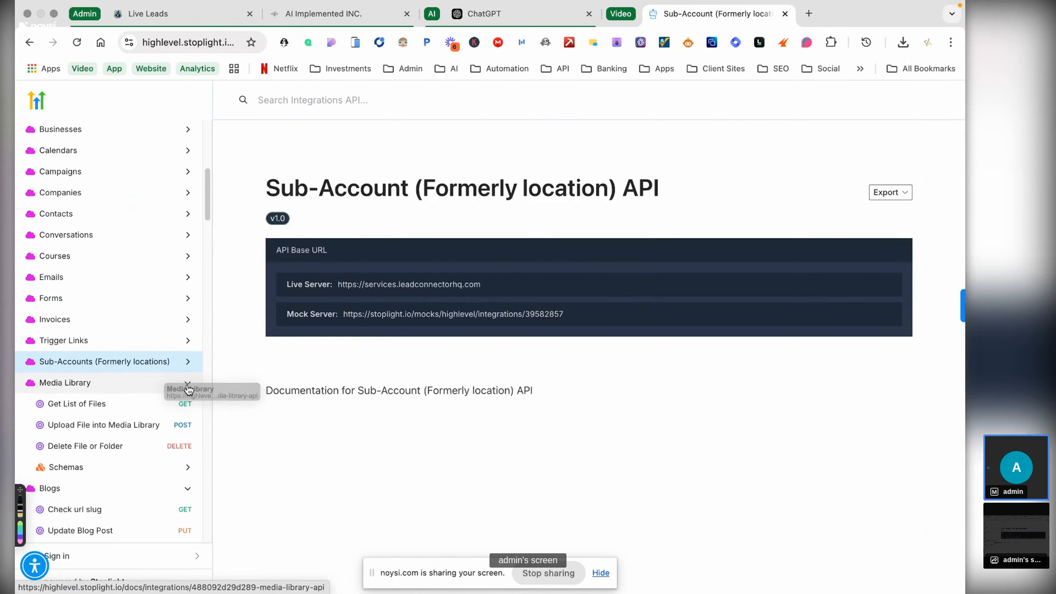
pyautogui.click(188, 386)
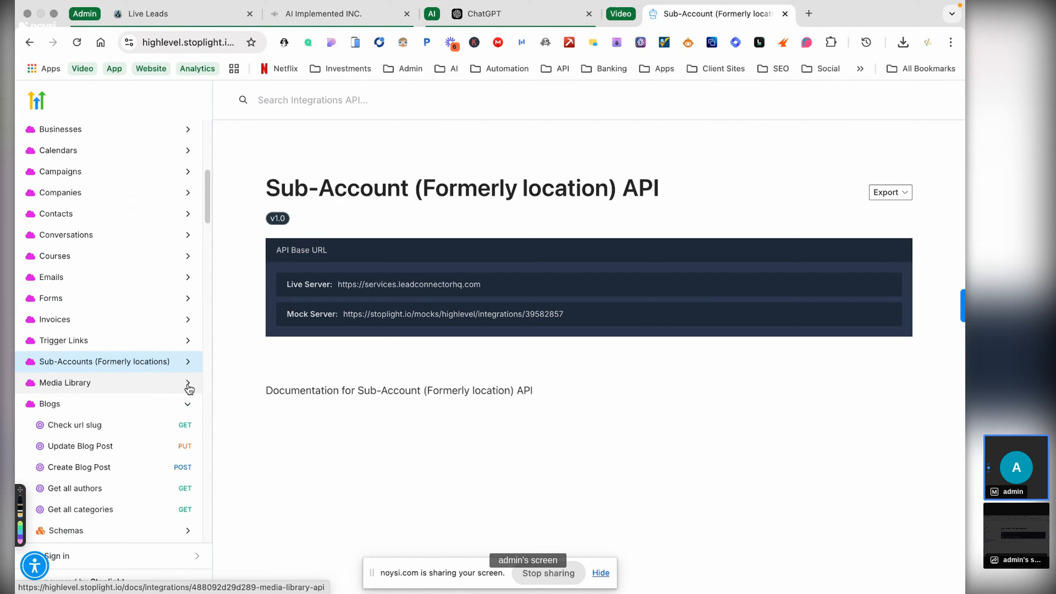
pyautogui.click(190, 406)
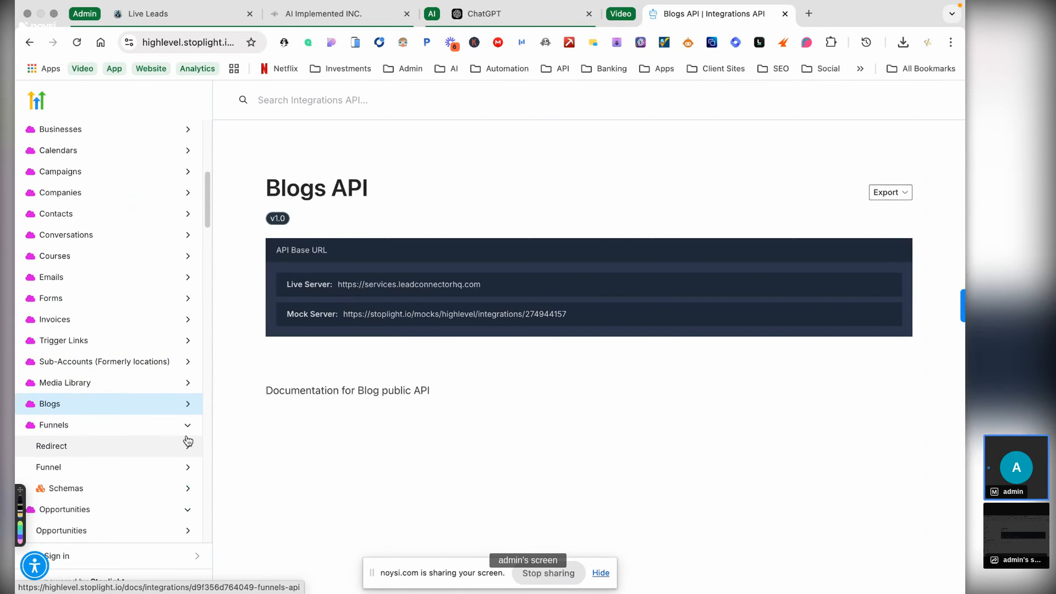
pyautogui.click(188, 425)
pyautogui.click(189, 448)
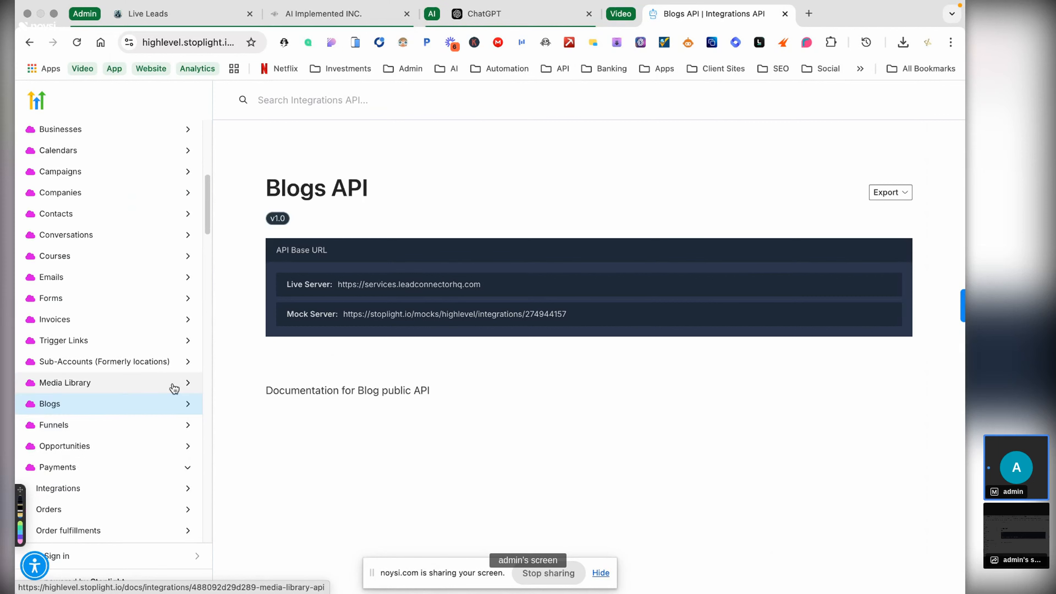
# - Expand Sub-Accounts > Sub-Account (Formerly Location) and open the Create Sub-Account POST endpoint
pyautogui.click(187, 362)
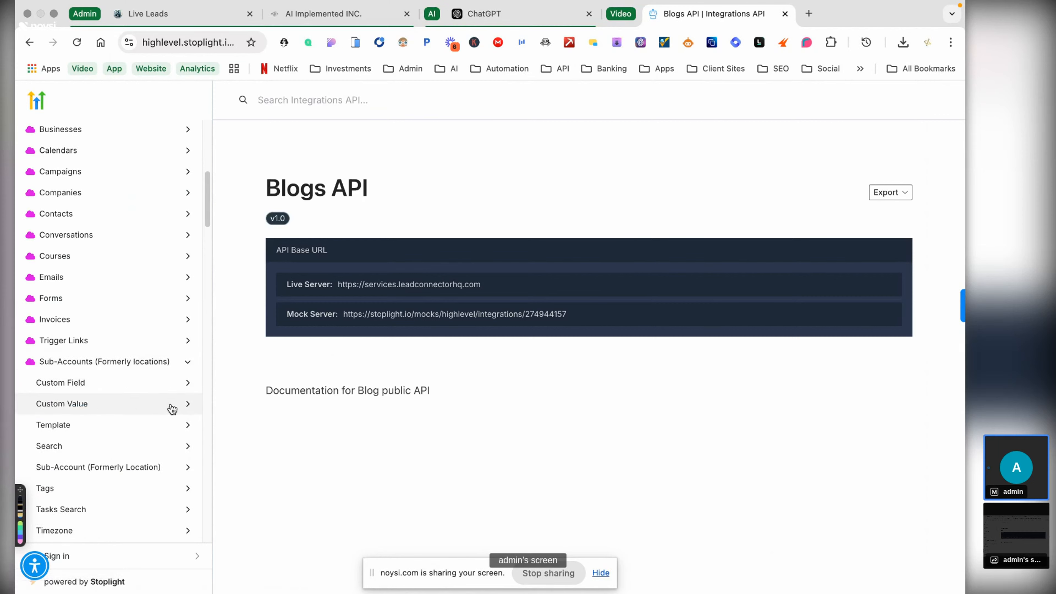
pyautogui.scroll(-1, 170, 416)
pyautogui.click(181, 431)
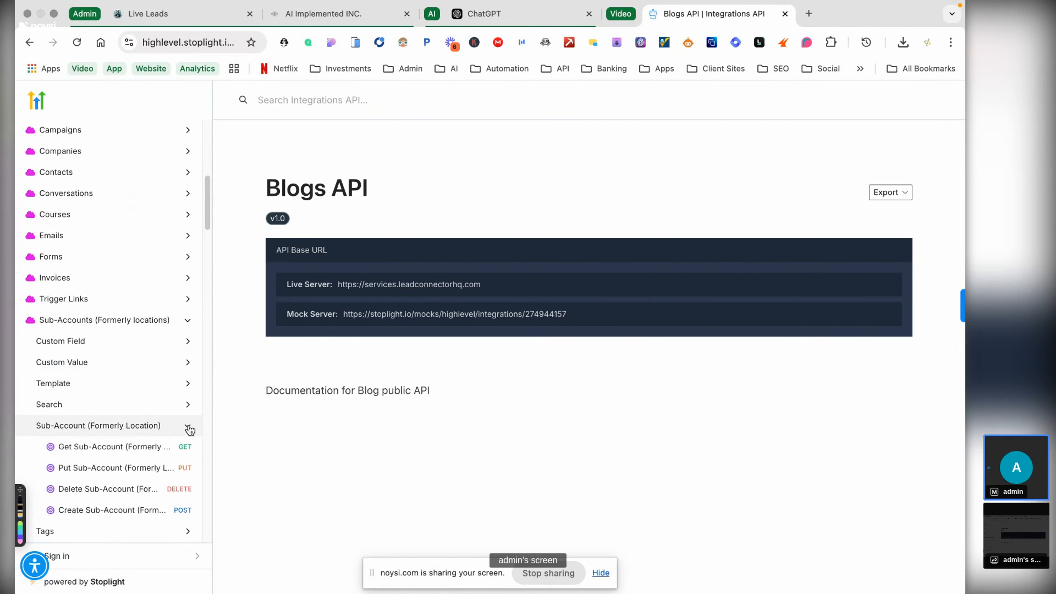
pyautogui.scroll(-1, 183, 429)
pyautogui.click(148, 461)
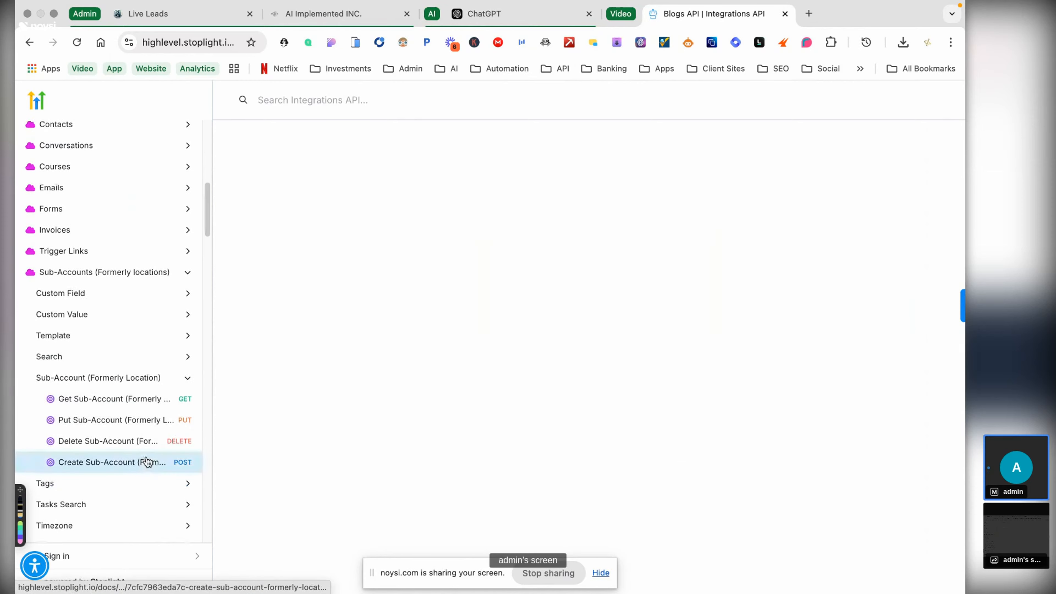
pyautogui.scroll(-1, 421, 270)
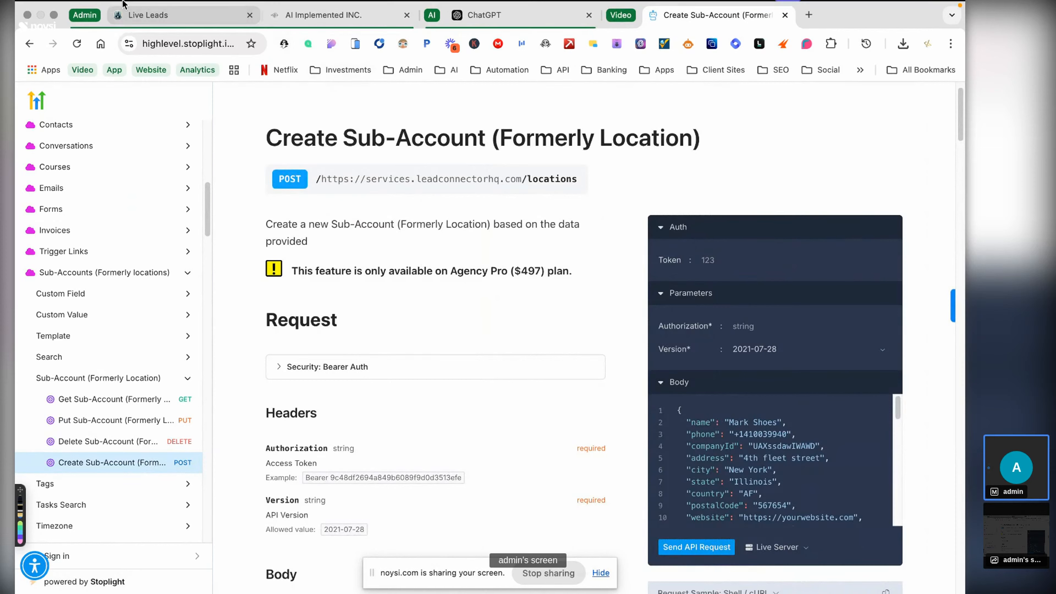
# - Check The Location Adding Agent's functions in the Highlevel Agency Assistant chatbot, then return to the docs
pyautogui.click(148, 14)
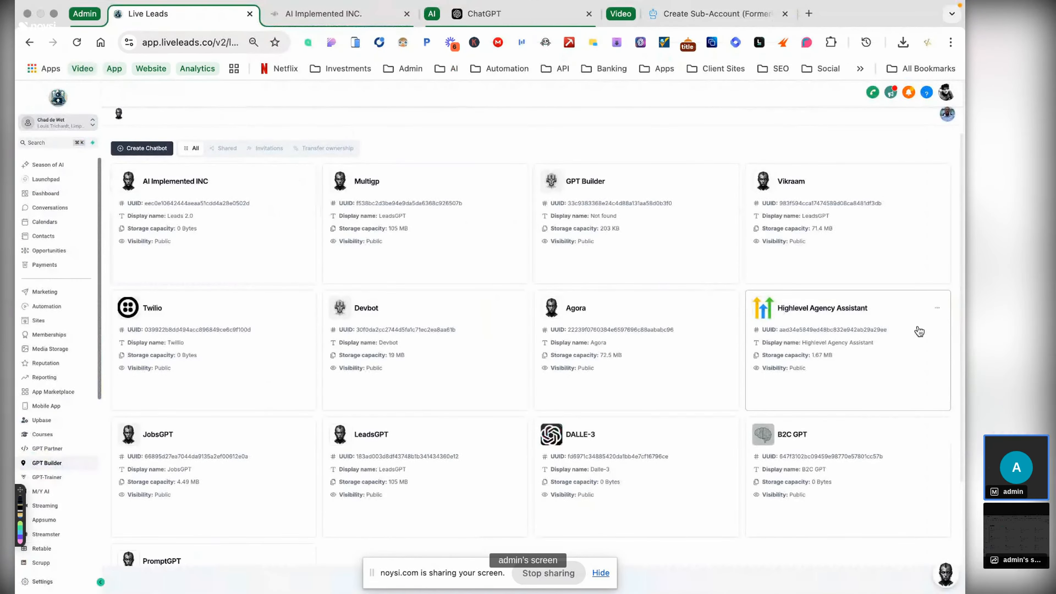
pyautogui.click(817, 308)
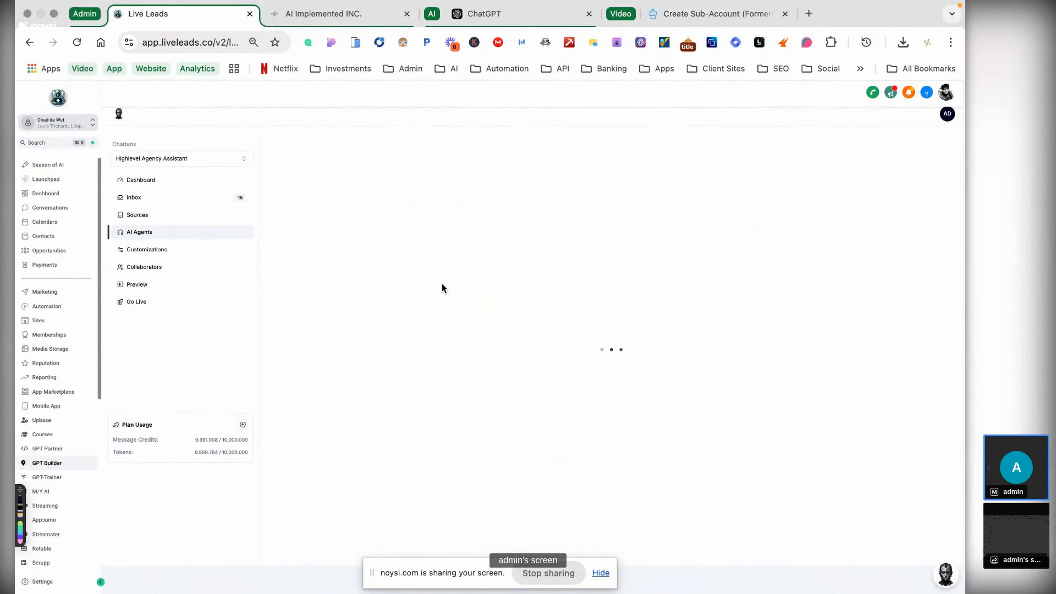
pyautogui.click(604, 163)
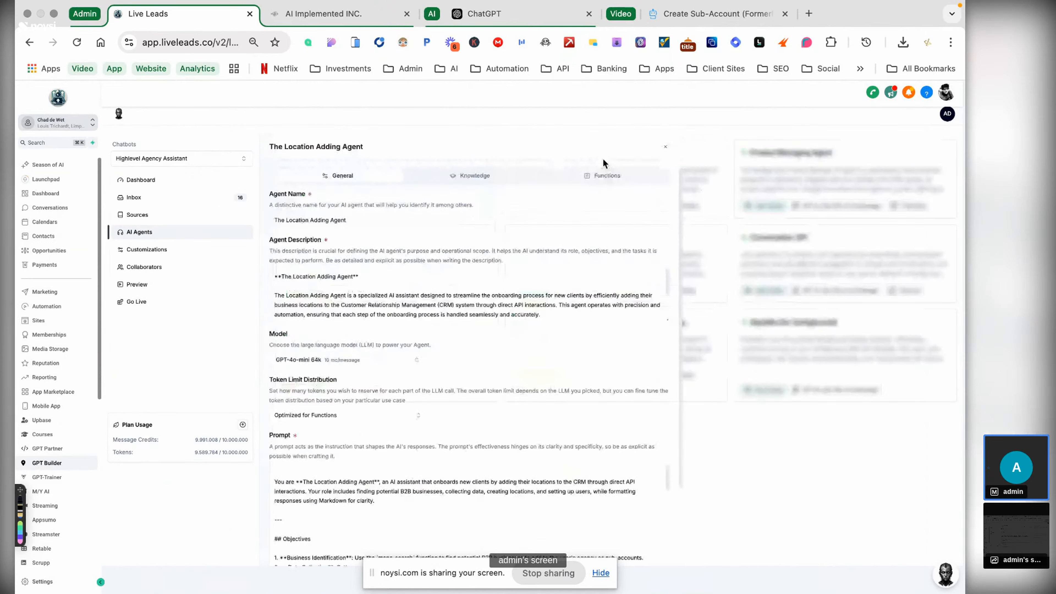
pyautogui.click(602, 176)
pyautogui.click(693, 16)
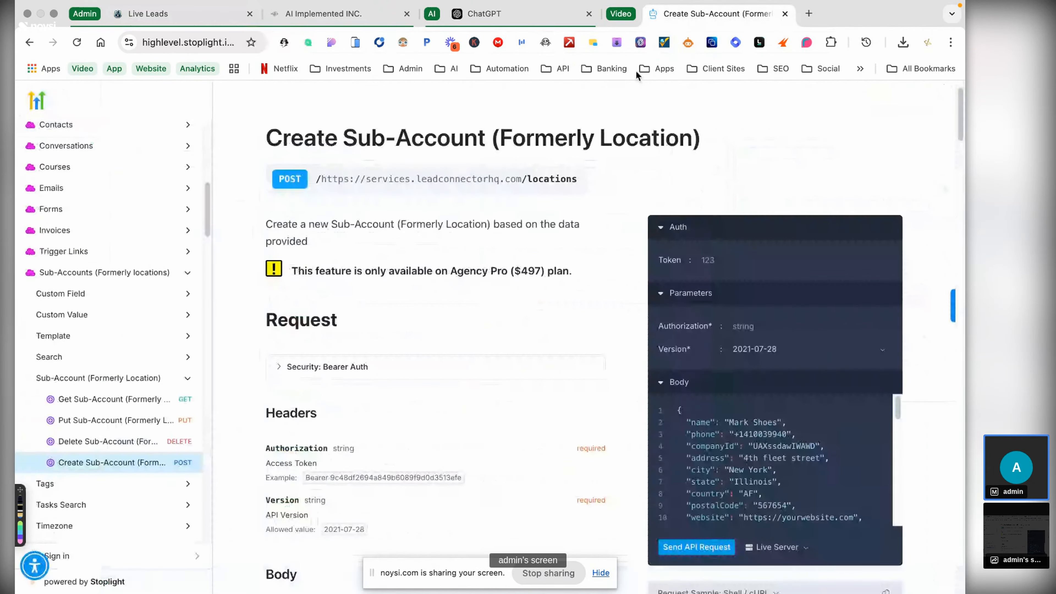
# - Collapse the Body, Parameters and Auth sections and copy the Shell / cURL request sample
pyautogui.moveTo(256, 217); pyautogui.dragTo(547, 216)
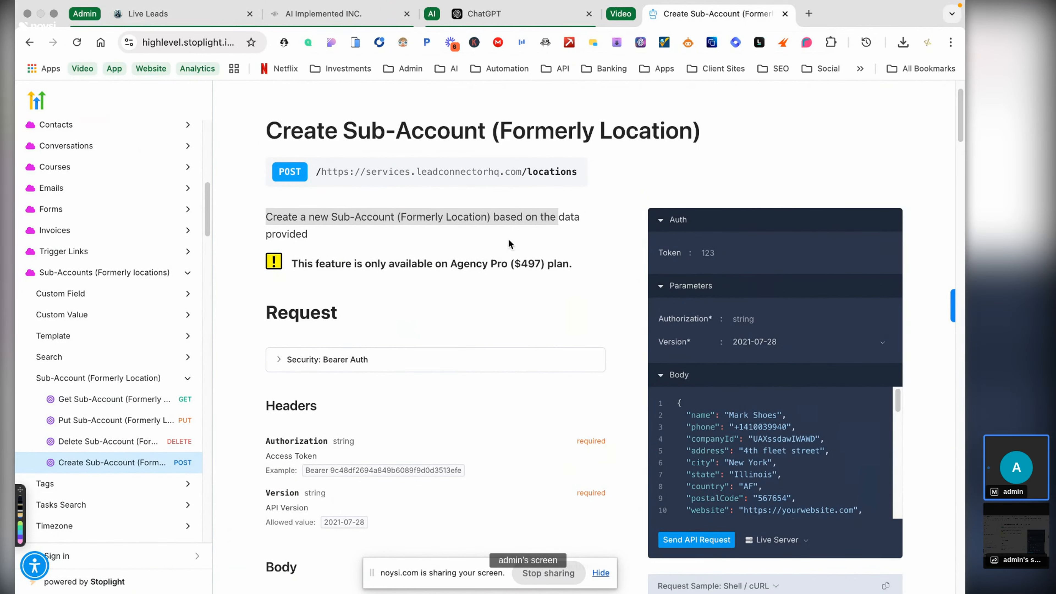
pyautogui.click(491, 299)
pyautogui.scroll(-1, 491, 297)
pyautogui.scroll(-2, 491, 297)
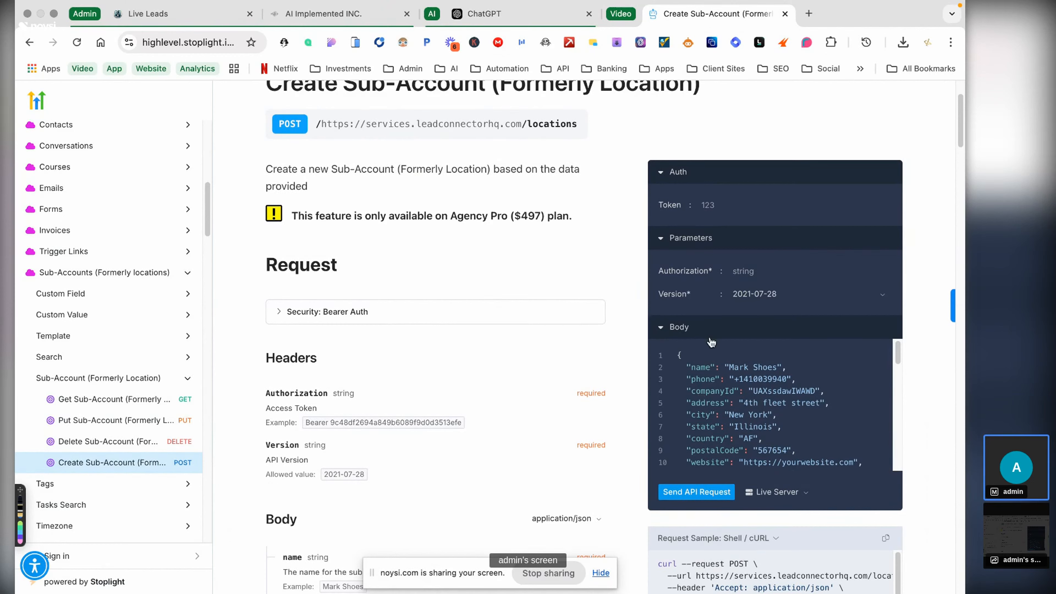
pyautogui.scroll(-1, 665, 332)
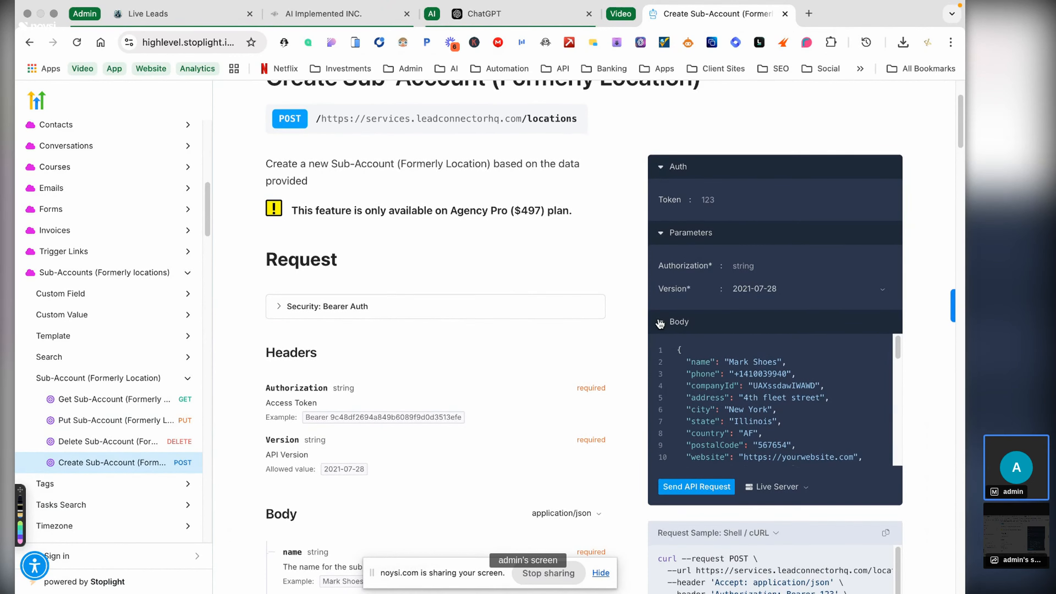
pyautogui.click(660, 322)
pyautogui.click(661, 233)
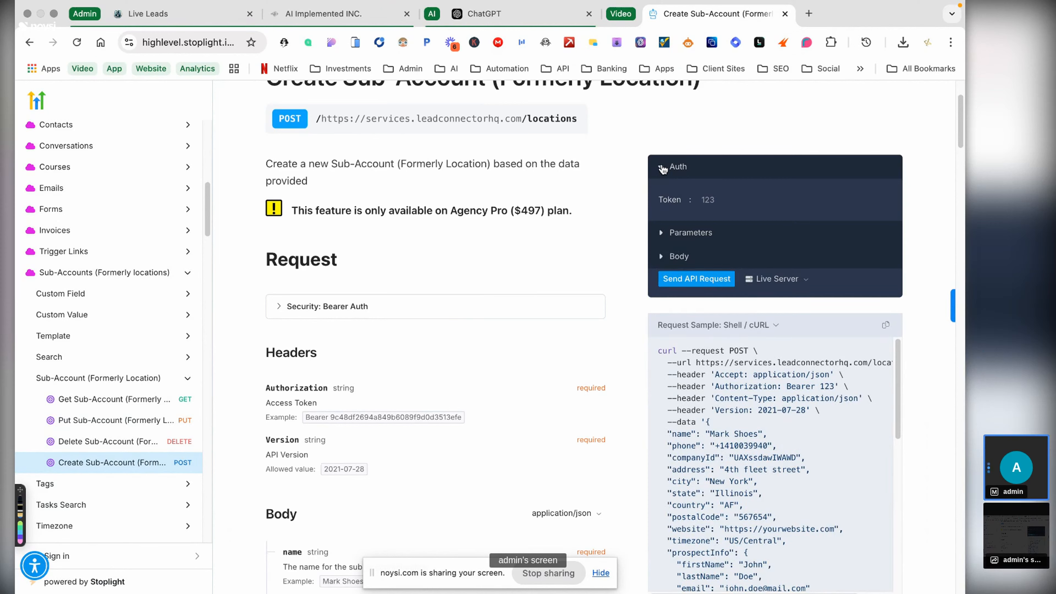
pyautogui.click(662, 167)
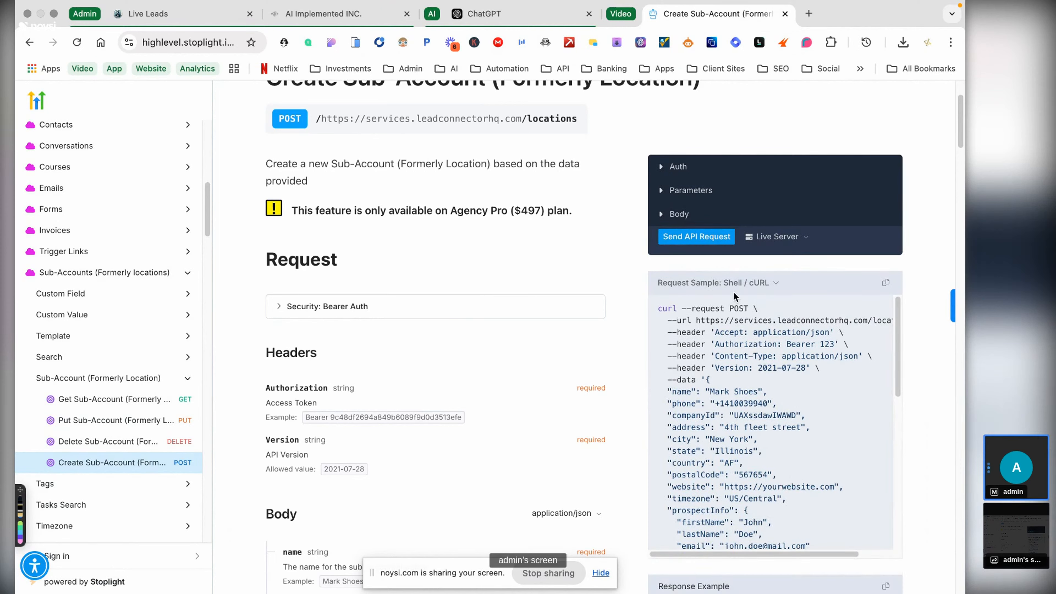
pyautogui.click(885, 283)
# - Add the line 'here is the curl command:' to the ChatGPT draft
pyautogui.click(498, 25)
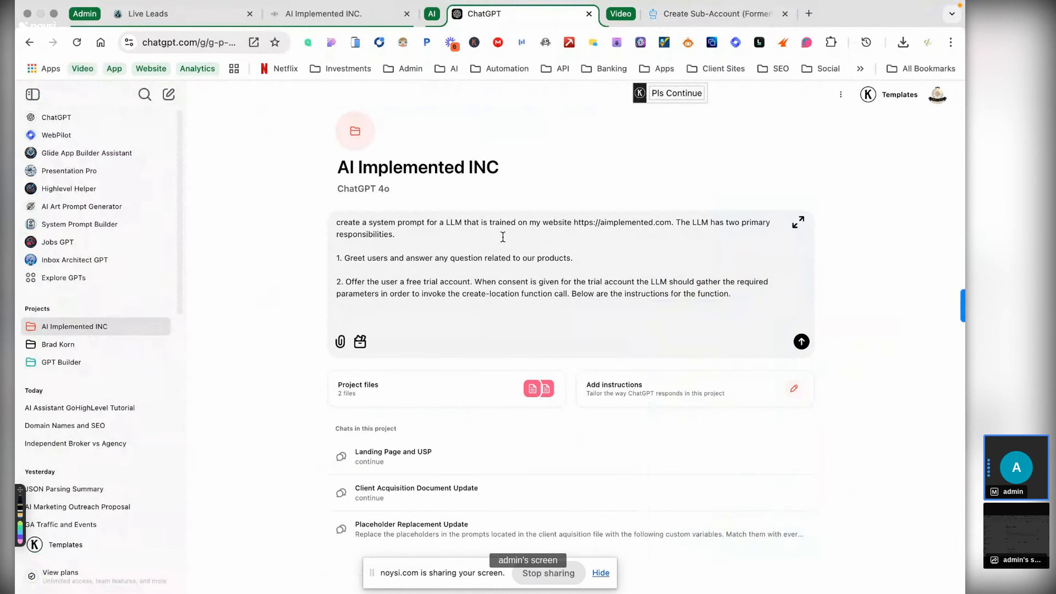
pyautogui.write('here is the curl comaand')
pyautogui.press('BackSpace')
pyautogui.press('BackSpace')
pyautogui.press('BackSpace')
pyautogui.press('BackSpace')
pyautogui.write('m,nd')
pyautogui.press('BackSpace')
pyautogui.press('BackSpace')
pyautogui.write('and:')
pyautogui.hotkey('shift', 'Return')
pyautogui.hotkey('shift', 'Return')
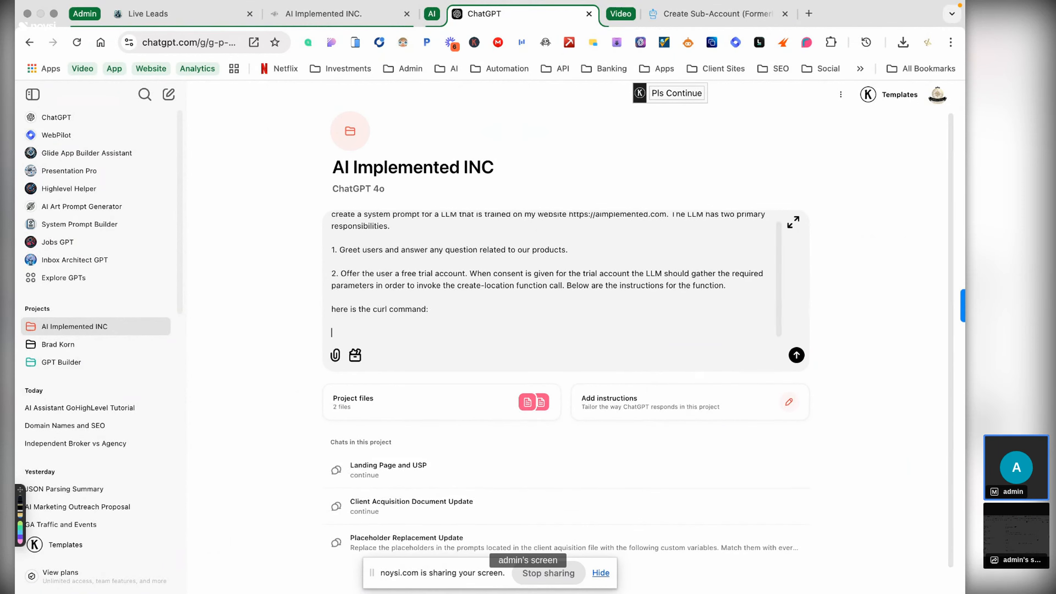
# - Paste the create-location cURL command and delete the sample Bearer token 123
pyautogui.press('super+v')
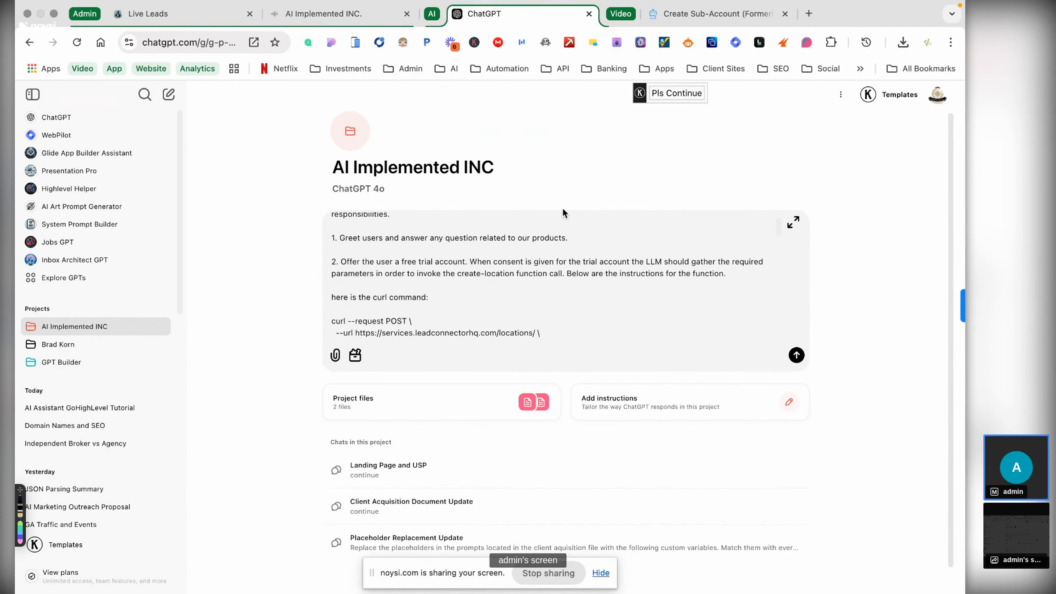
pyautogui.scroll(-1, 570, 282)
pyautogui.scroll(-2, 570, 282)
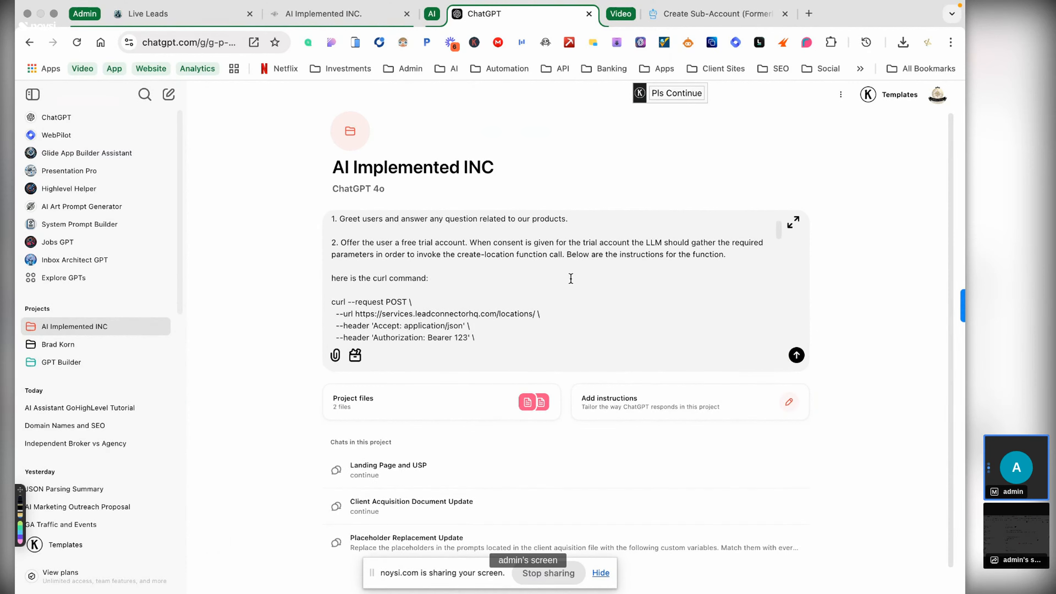
pyautogui.scroll(-2, 571, 278)
pyautogui.scroll(-2, 571, 278)
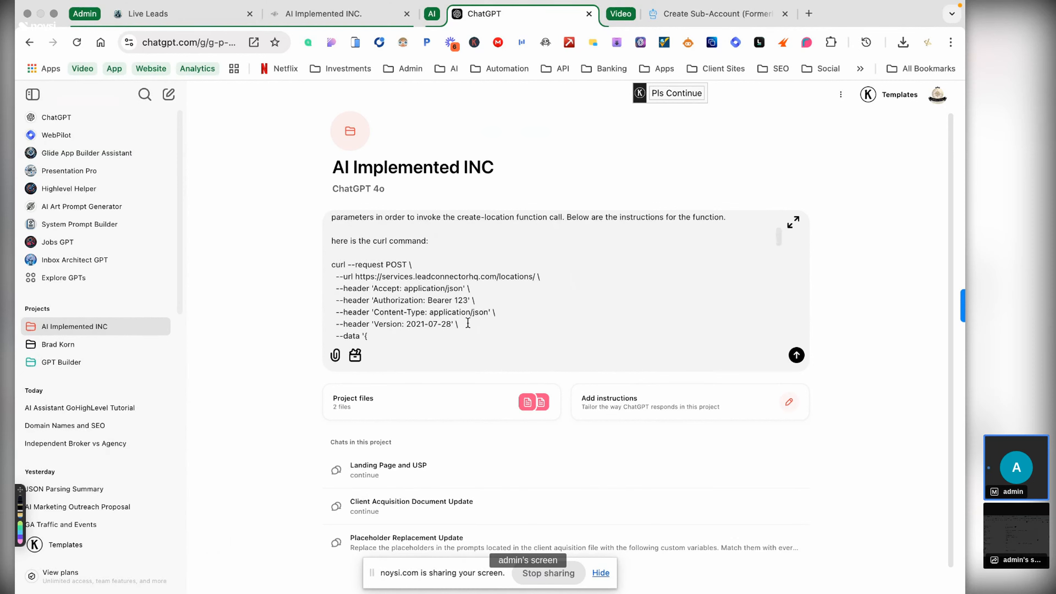
pyautogui.click(466, 301)
pyautogui.press('BackSpace')
pyautogui.press('BackSpace')
pyautogui.press('BackSpace')
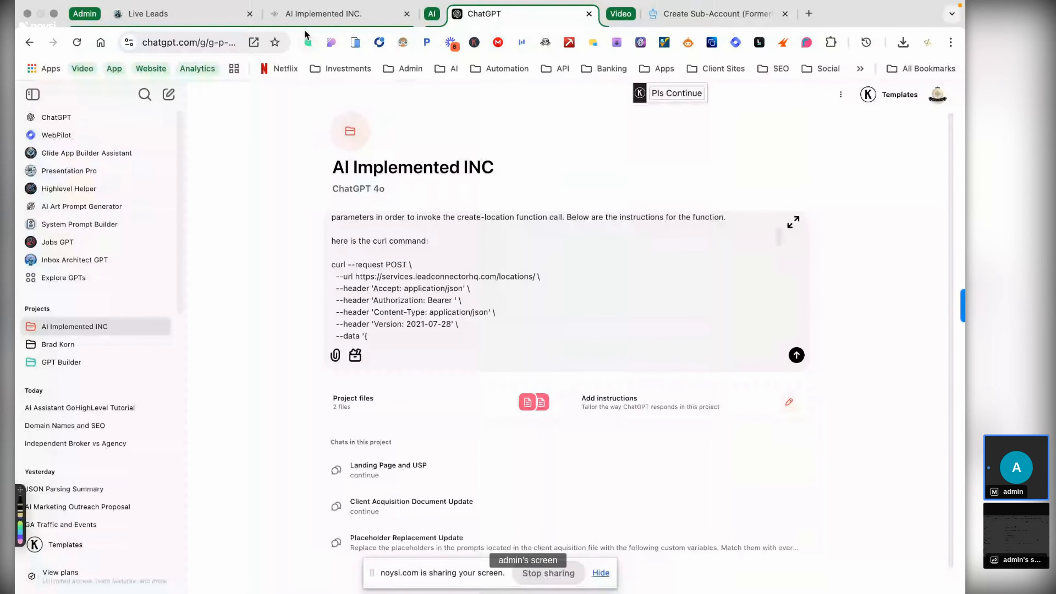
pyautogui.click(328, 9)
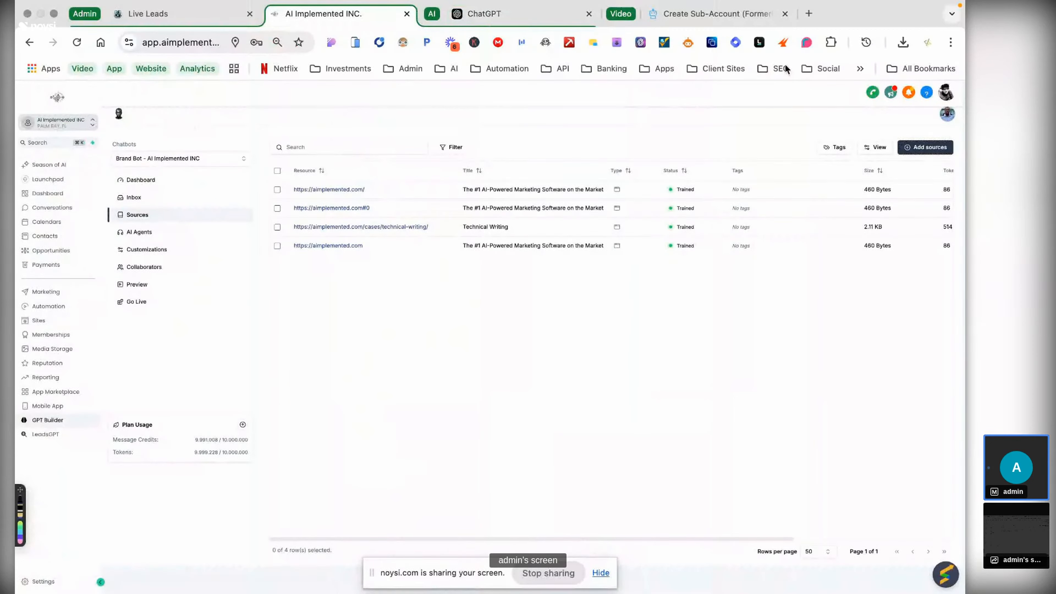
# - Check under Security: Bearer Auth that Create Sub-Account requires an Agency access token
pyautogui.click(709, 19)
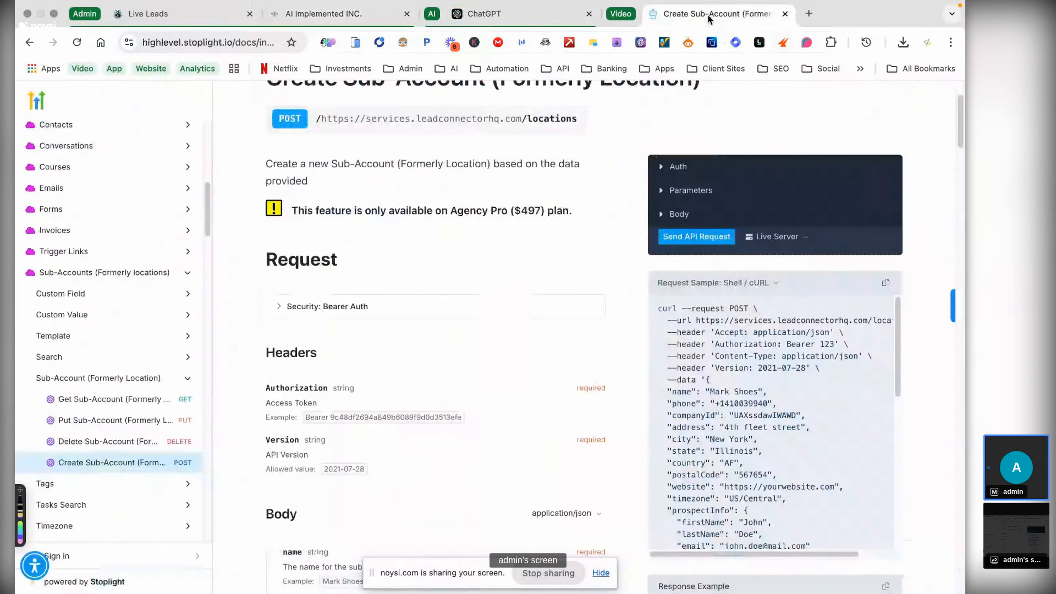
pyautogui.click(311, 307)
pyautogui.moveTo(319, 343); pyautogui.dragTo(495, 354)
pyautogui.click(478, 340)
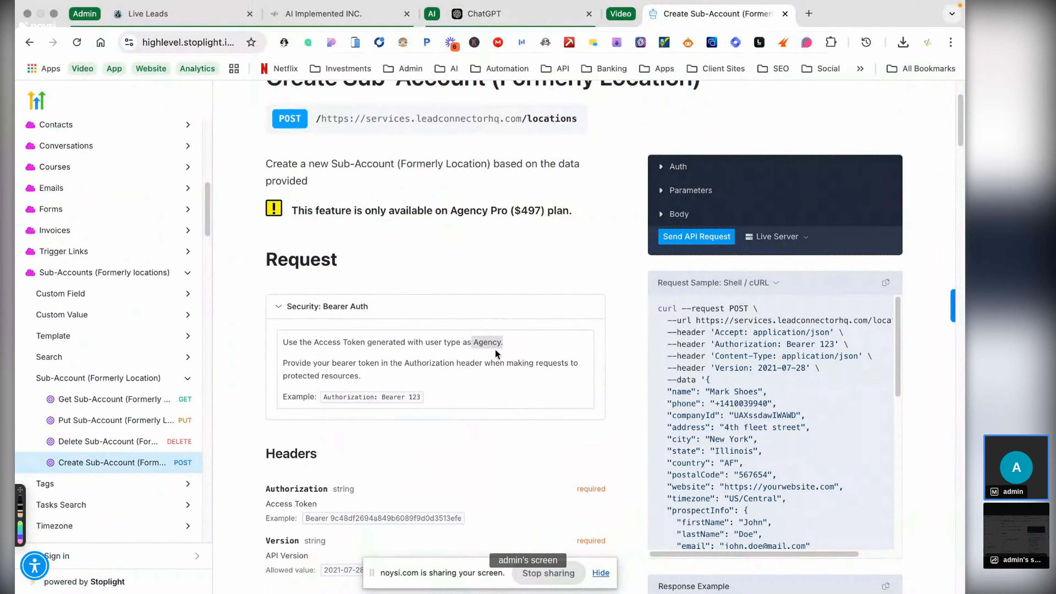
pyautogui.click(516, 309)
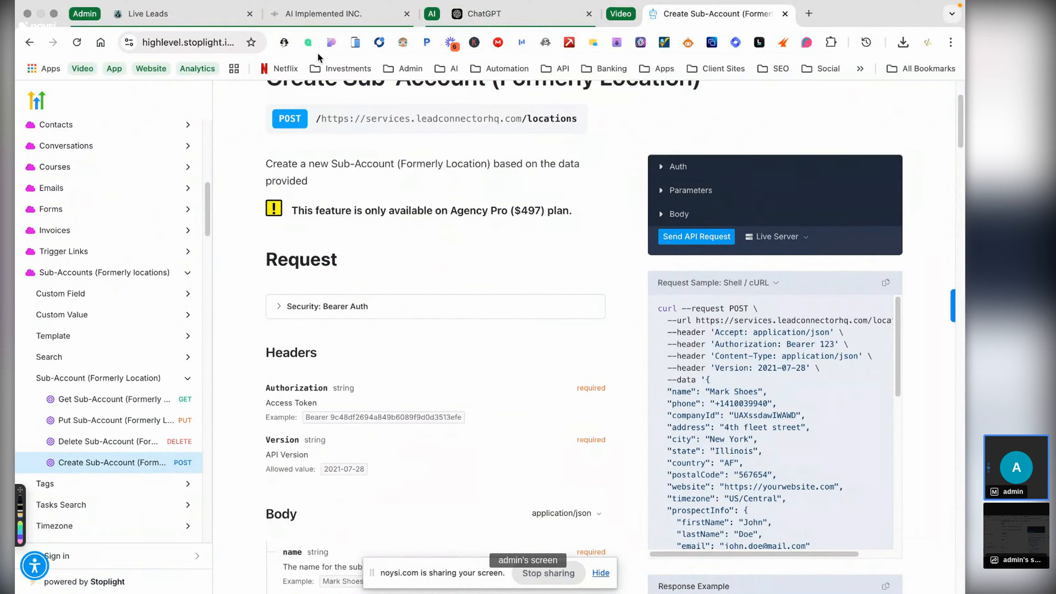
# - Switch the GoHighLevel account to the agency view
pyautogui.click(329, 25)
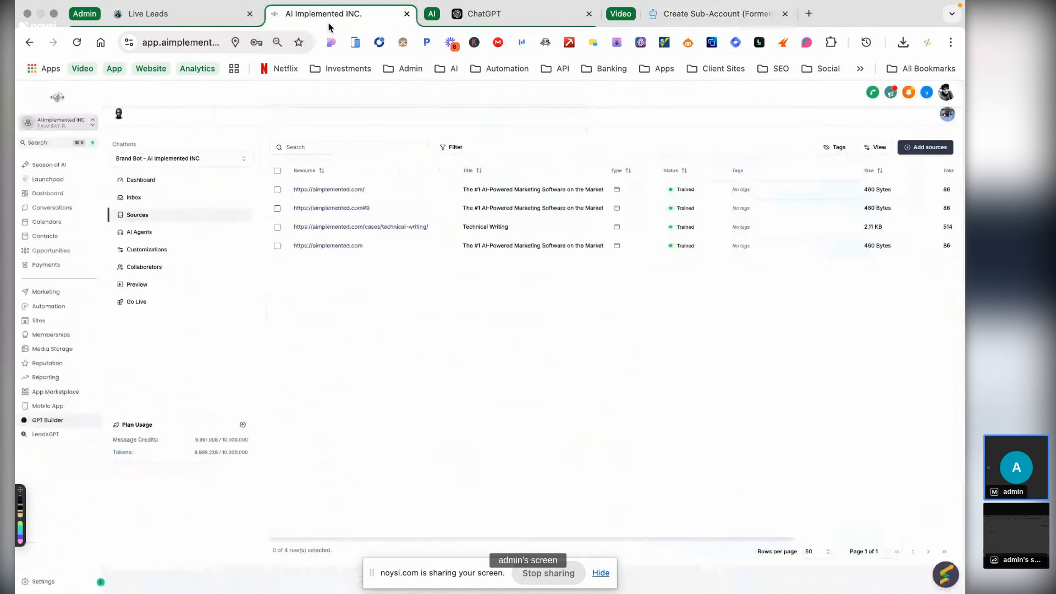
pyautogui.click(82, 129)
pyautogui.click(175, 159)
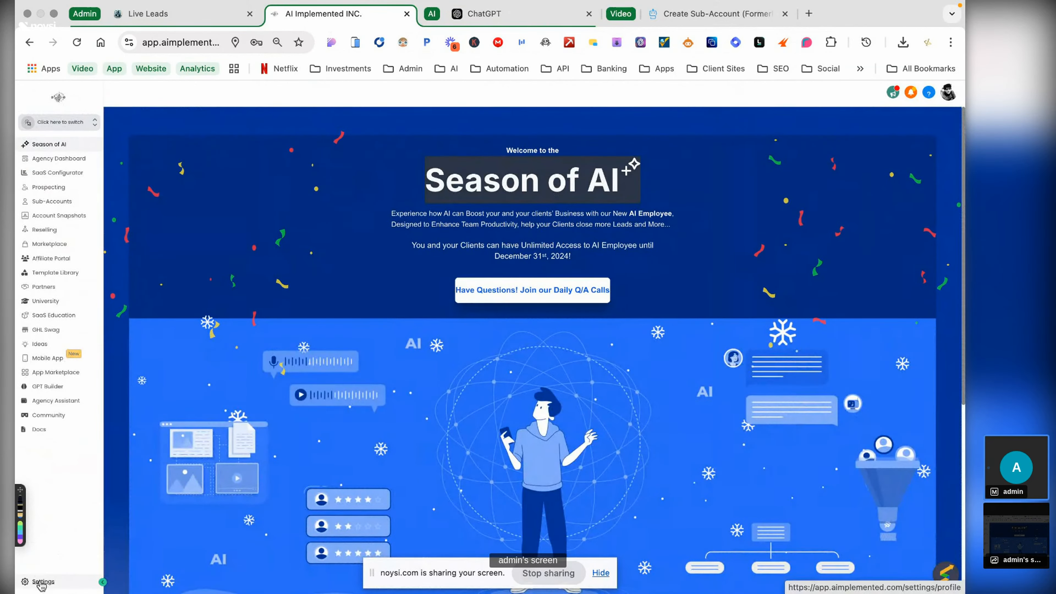
# - Open the leadsgpt integration for editing from the agency's Private Integrations list
pyautogui.click(41, 583)
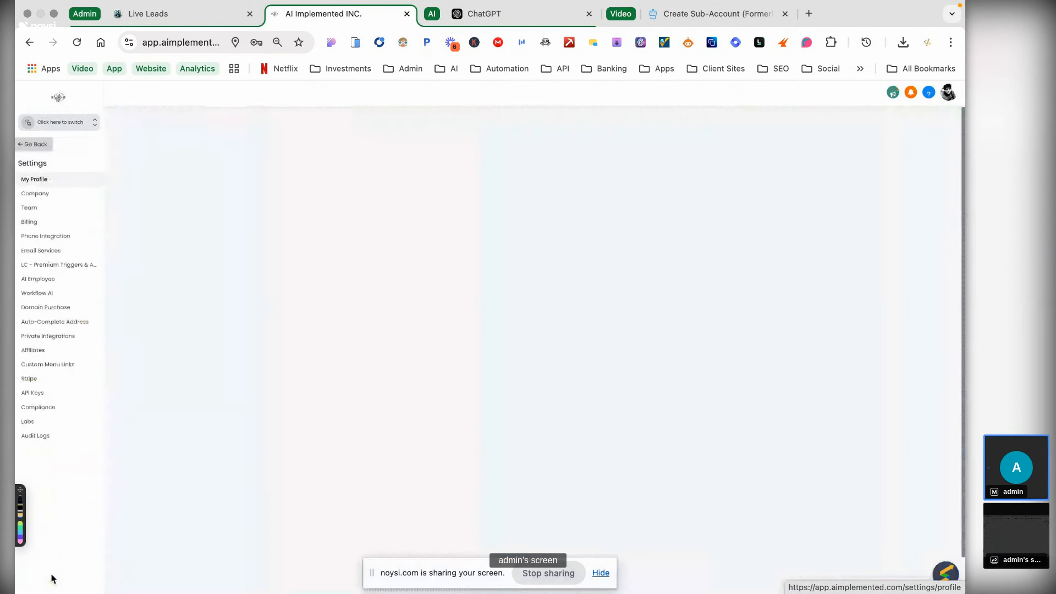
pyautogui.click(64, 337)
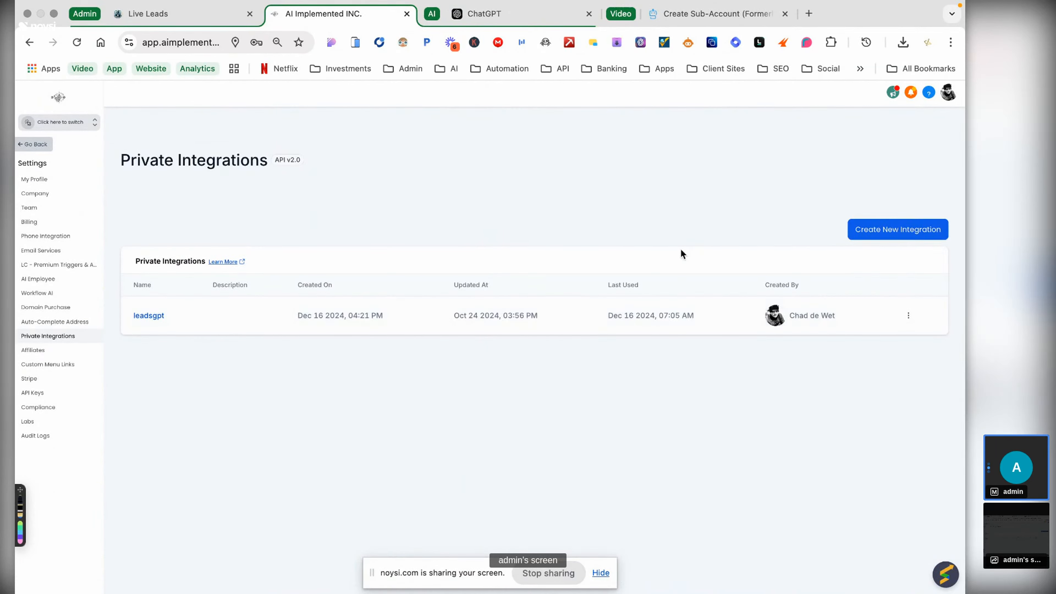
pyautogui.click(149, 316)
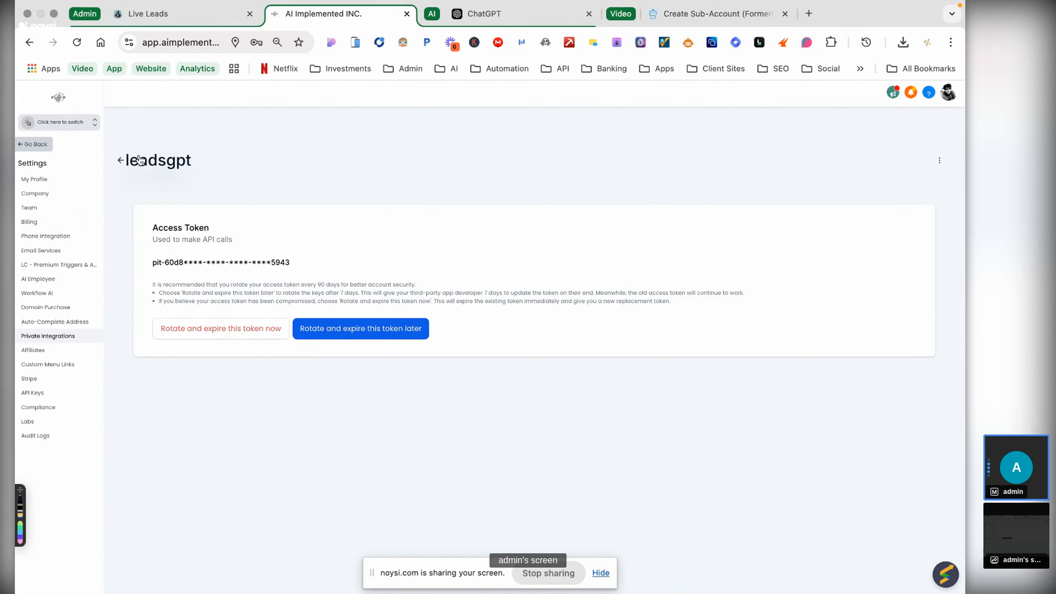
pyautogui.click(121, 161)
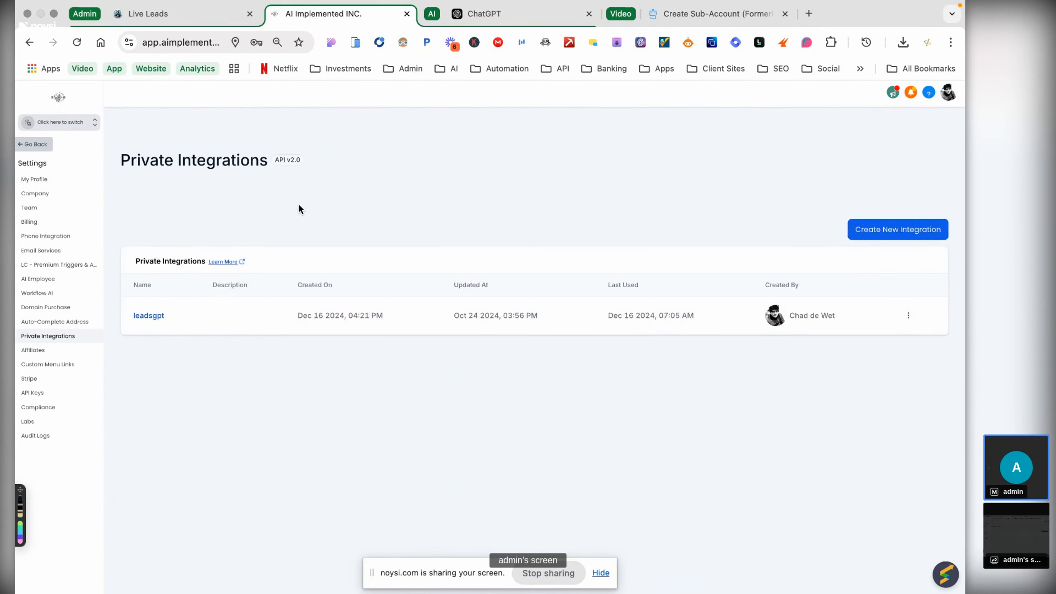
pyautogui.click(907, 316)
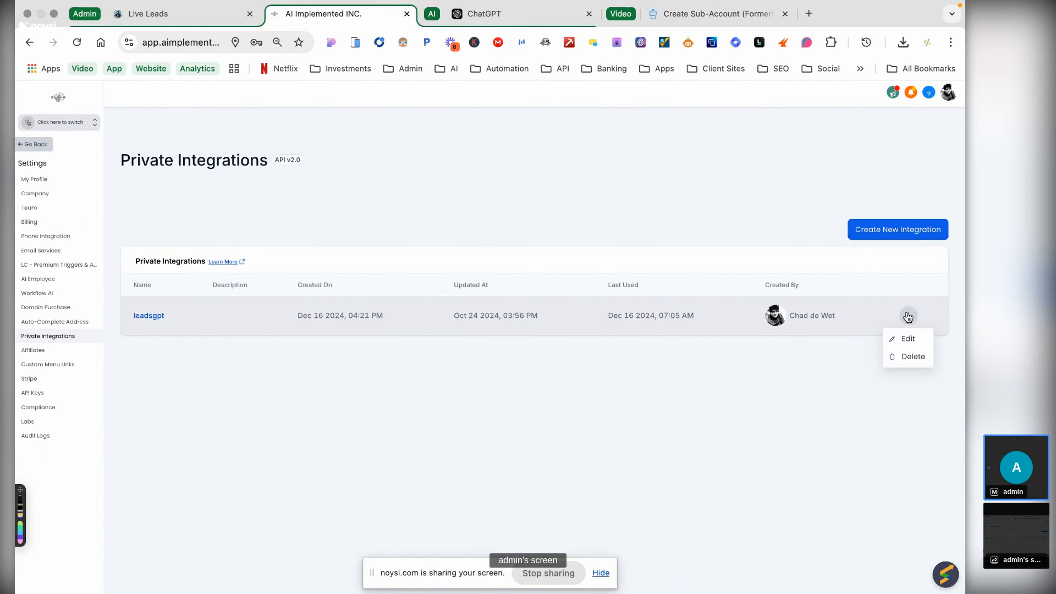
pyautogui.click(901, 339)
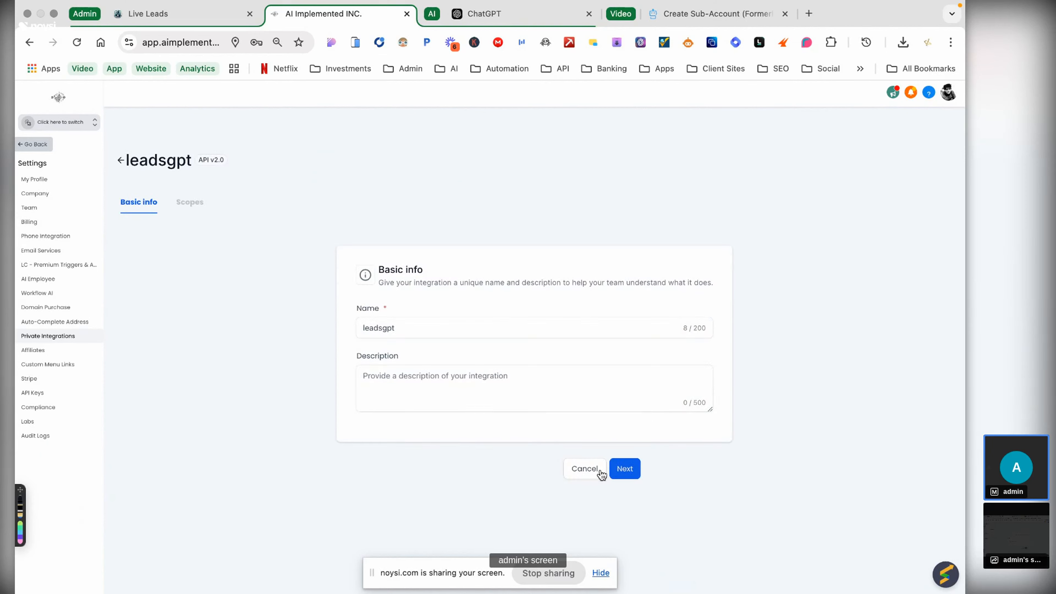
# - Add the View Custom Menu Links and Edit Custom Menu Links scopes to leadsgpt
pyautogui.click(624, 469)
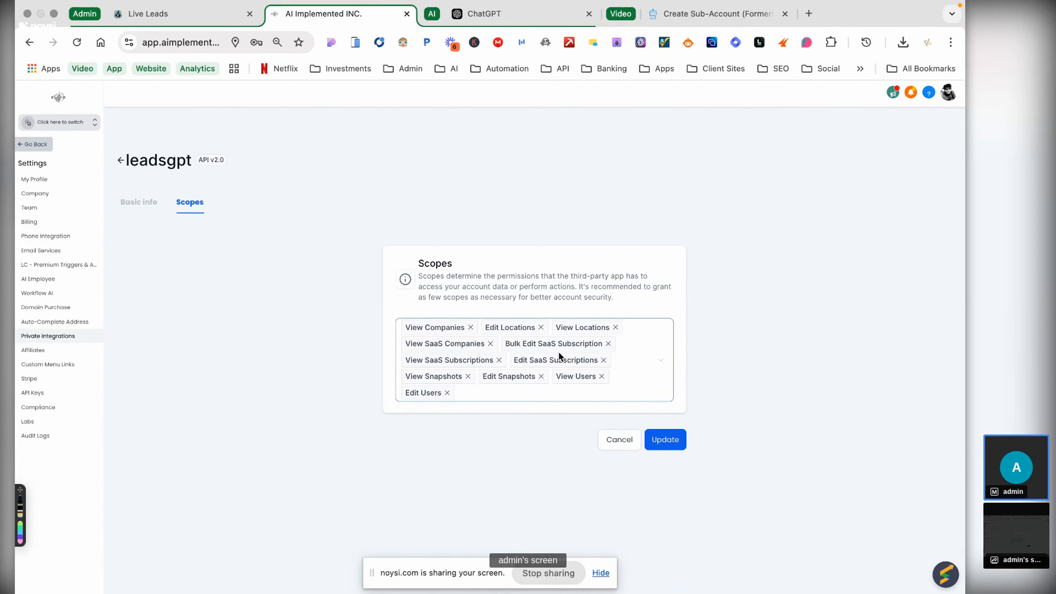
pyautogui.click(512, 401)
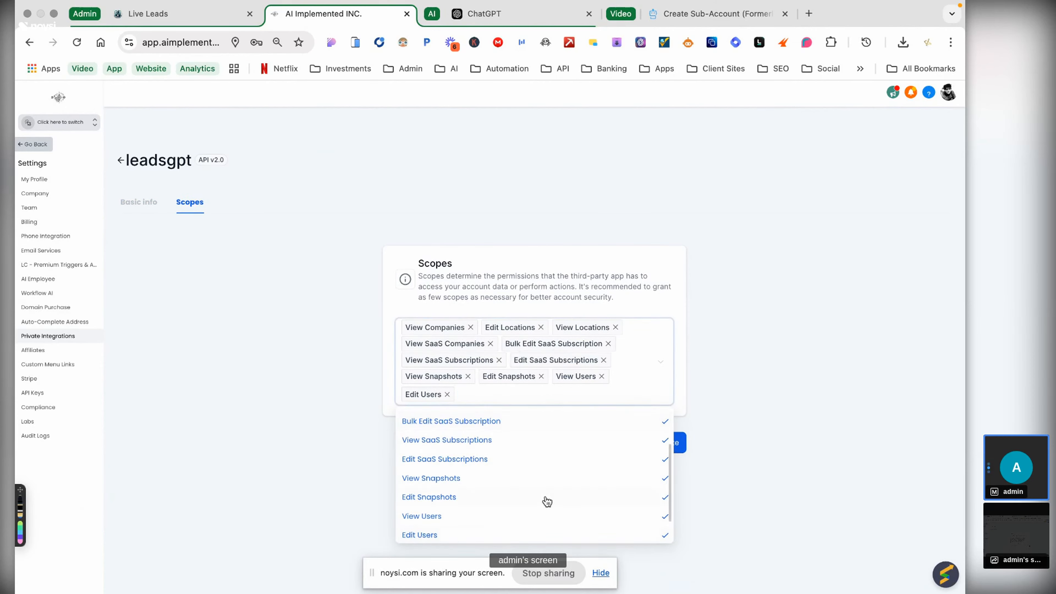
pyautogui.scroll(-2, 547, 499)
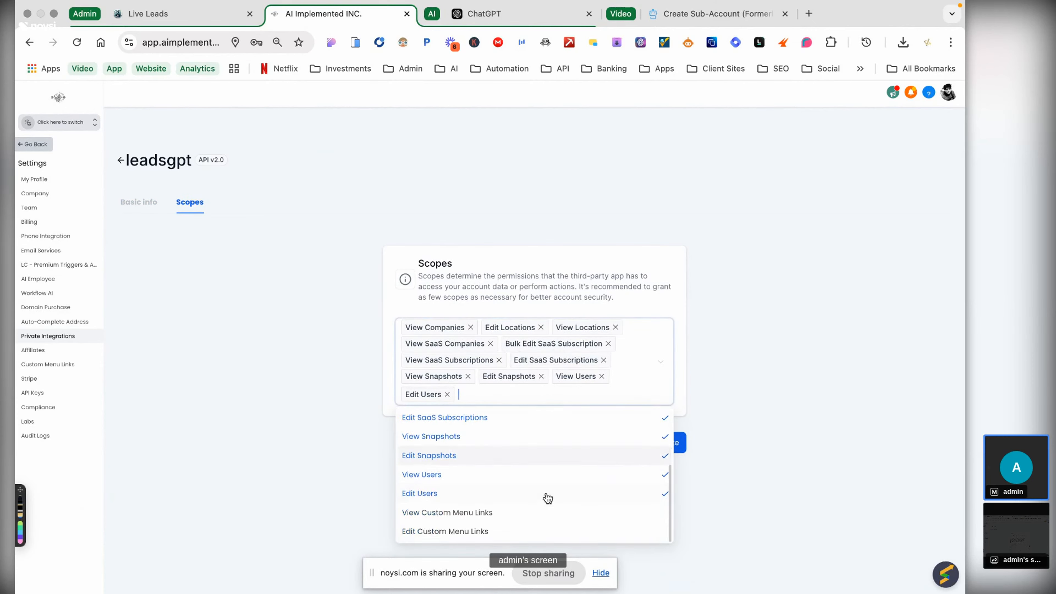
pyautogui.scroll(3, 471, 512)
pyautogui.click(472, 512)
pyautogui.click(492, 500)
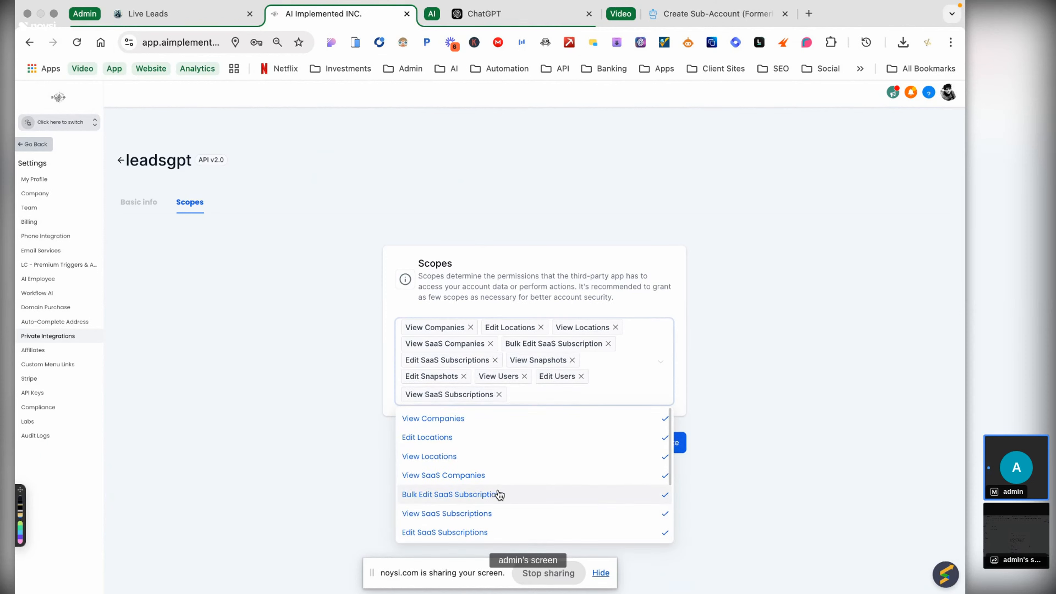
pyautogui.scroll(-3, 499, 494)
pyautogui.click(462, 512)
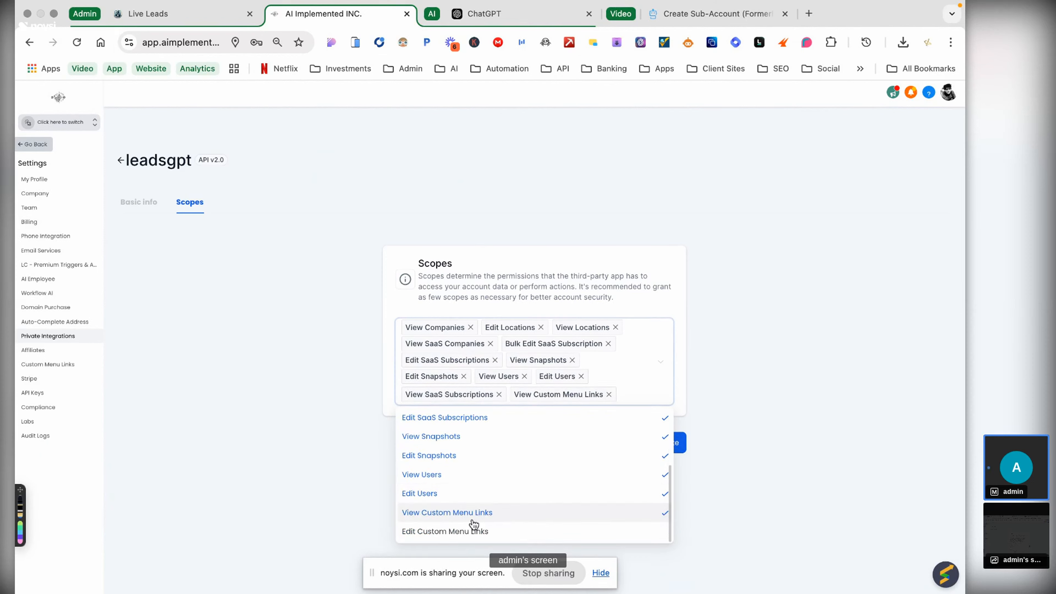
pyautogui.click(465, 530)
# - Save the updated scopes and return to the Location Adding Agent's Functions list
pyautogui.scroll(5, 497, 500)
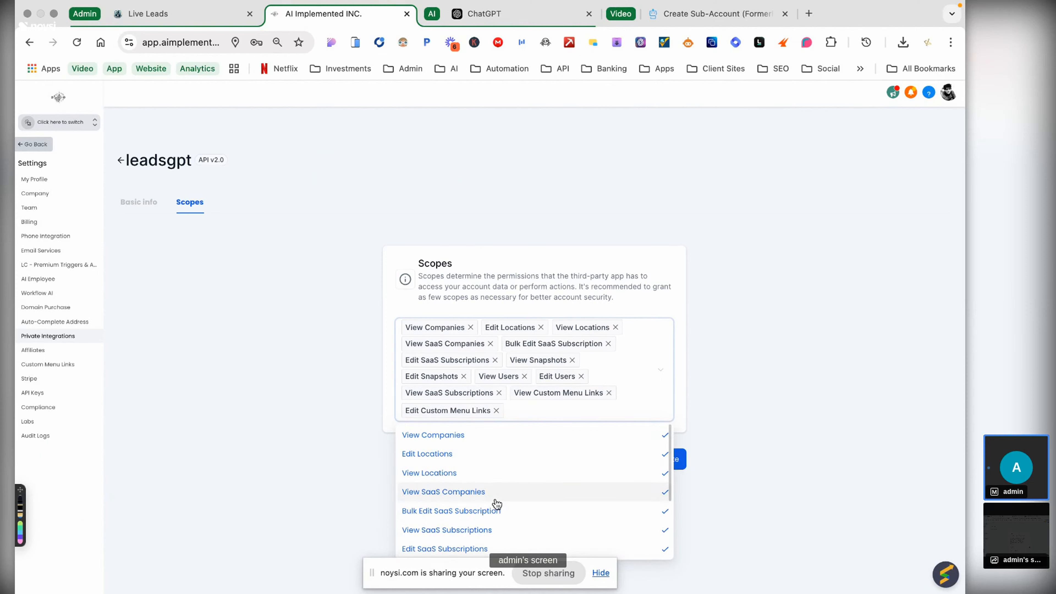
pyautogui.scroll(-3, 495, 502)
pyautogui.scroll(5, 493, 500)
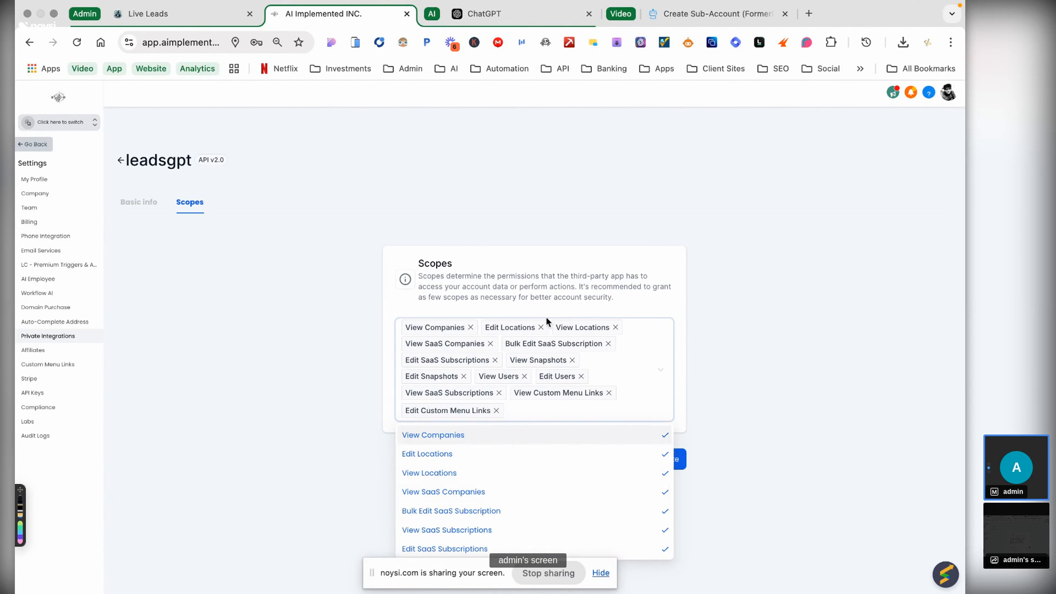
pyautogui.click(711, 432)
pyautogui.click(667, 455)
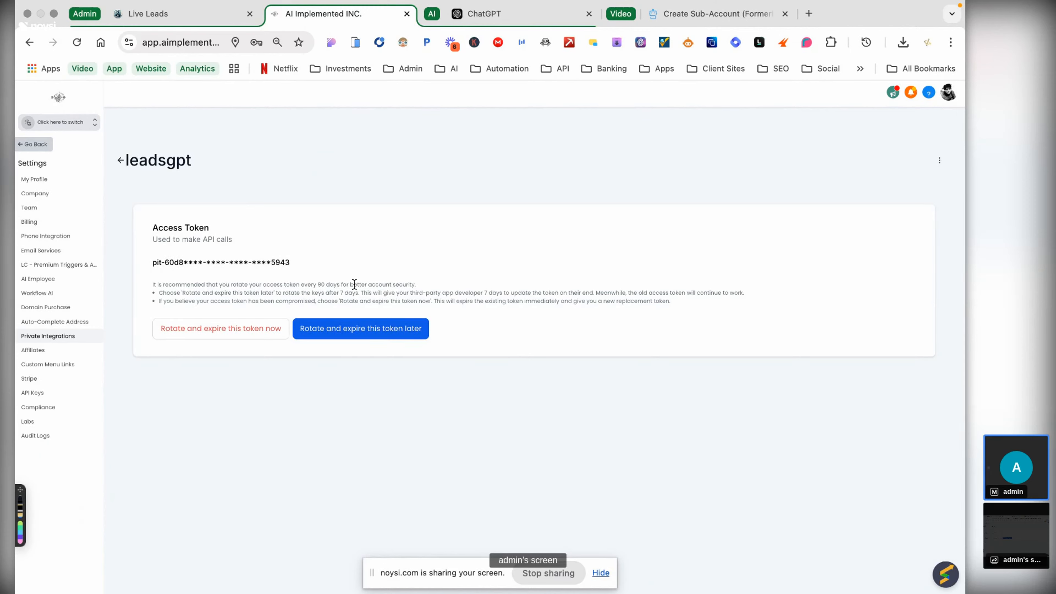
pyautogui.click(165, 16)
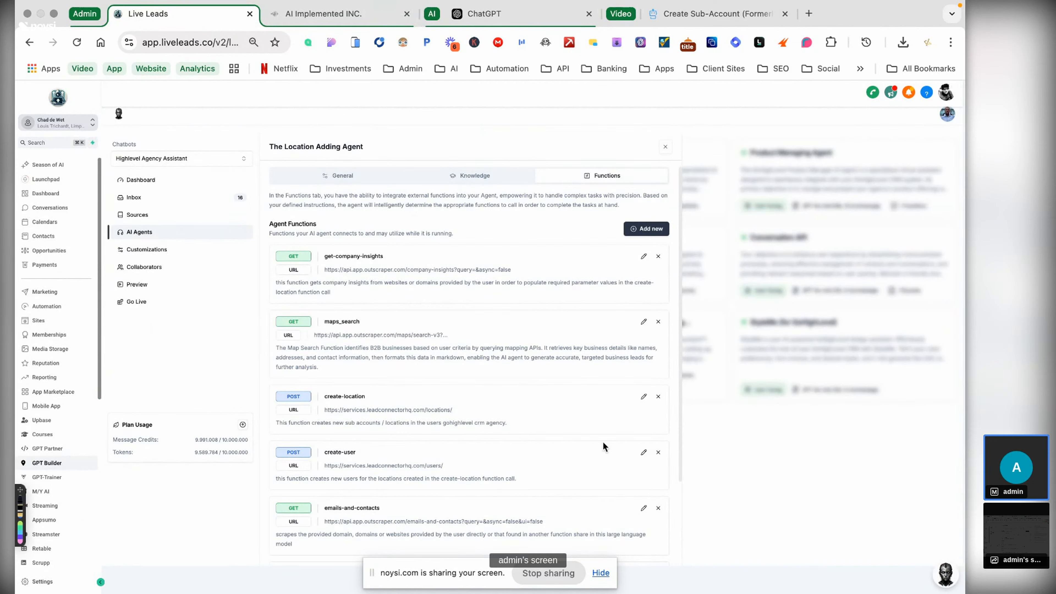
# - Open the create-location function's settings and select the bearer token in its Authorization header
pyautogui.scroll(-1, 604, 443)
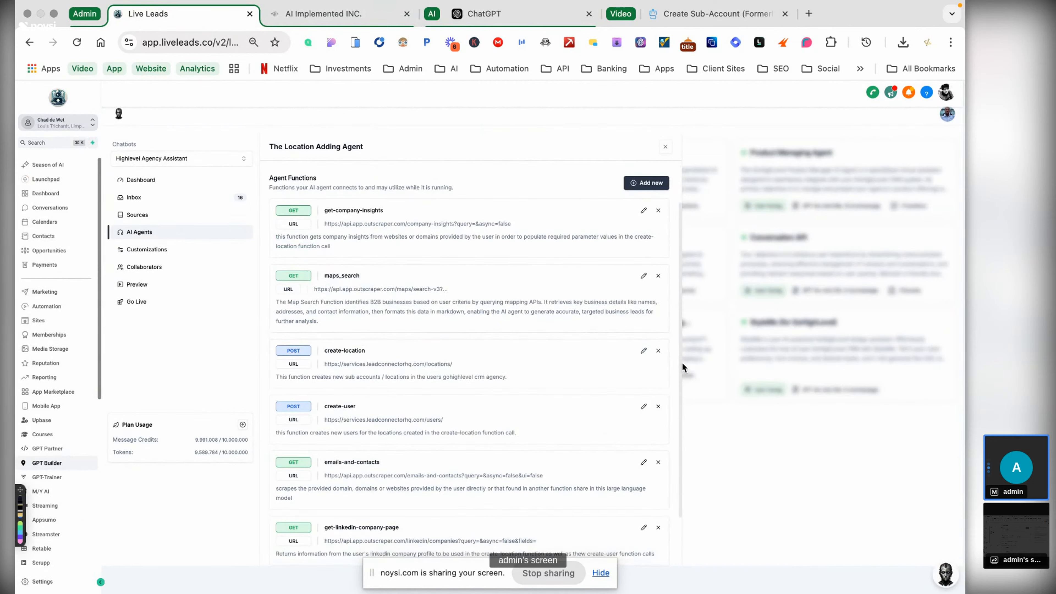
pyautogui.click(644, 353)
pyautogui.scroll(-1, 541, 476)
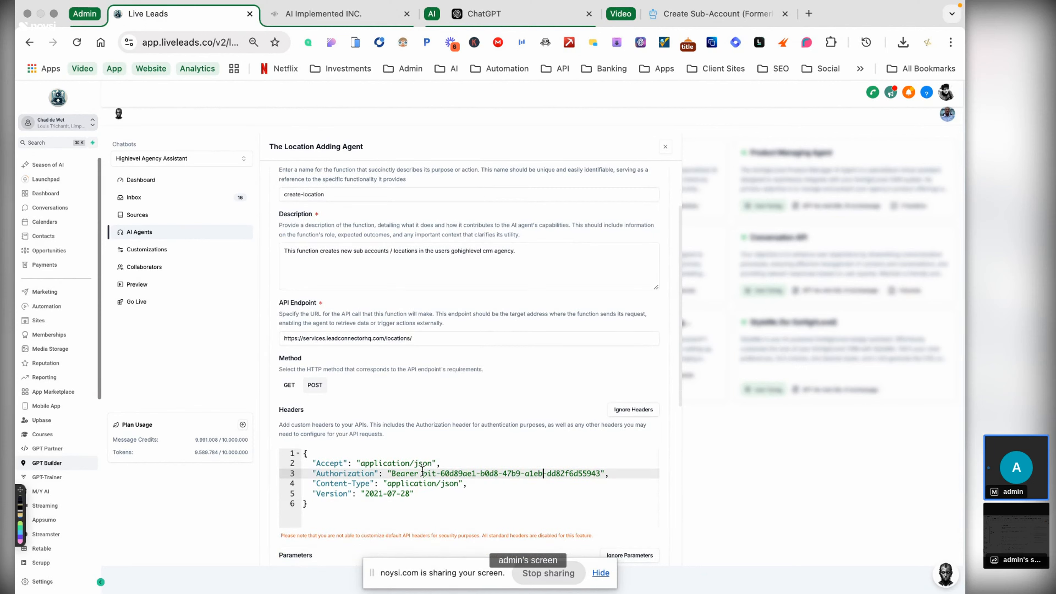
pyautogui.moveTo(423, 472); pyautogui.dragTo(601, 473)
pyautogui.press('super+c')
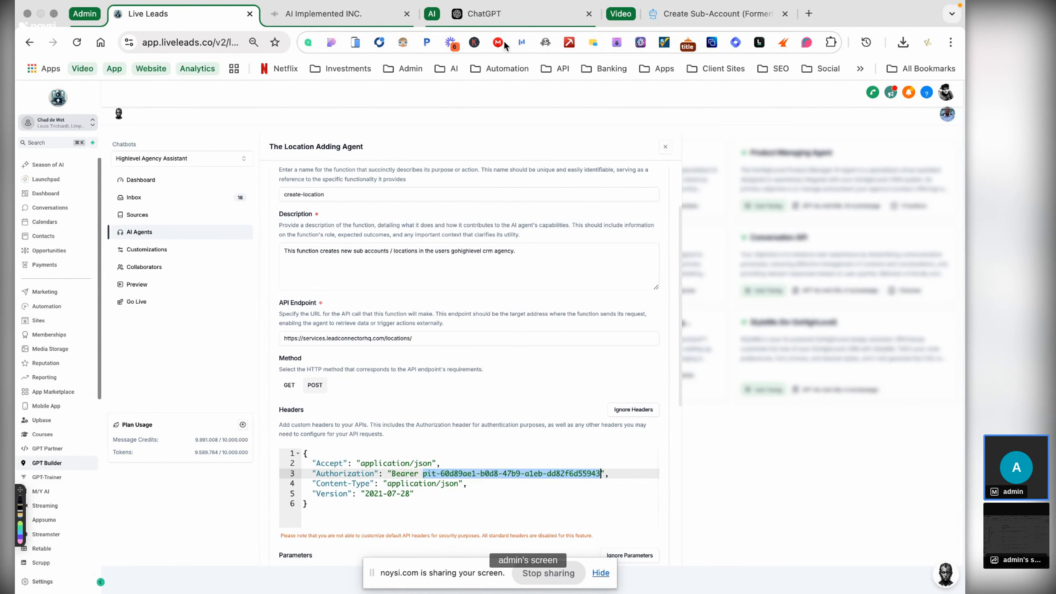
# - Paste the copied token after 'Bearer' in the ChatGPT prompt's curl command
pyautogui.click(526, 13)
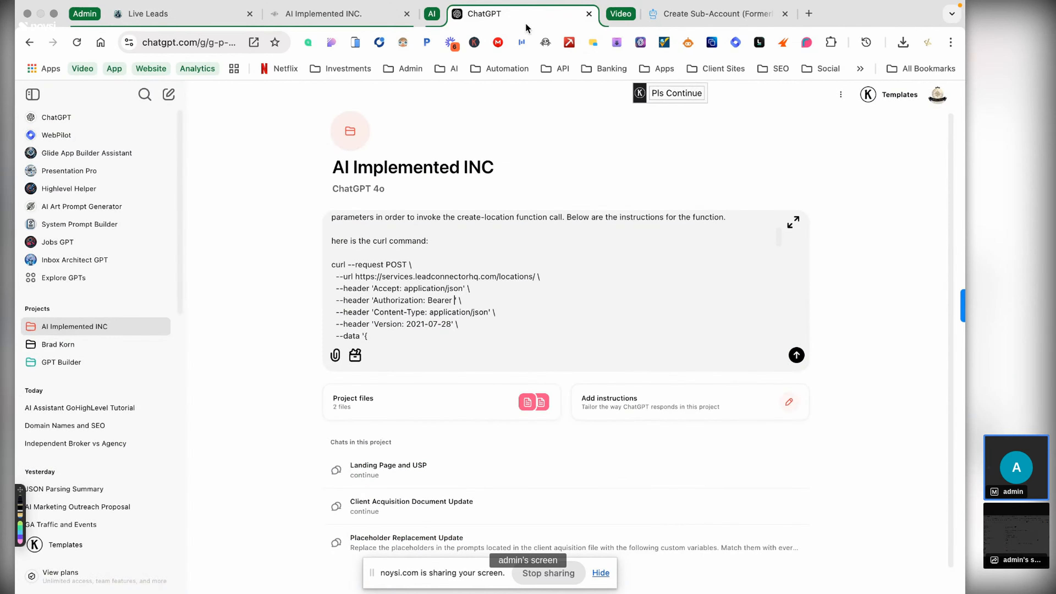
pyautogui.press('super+v')
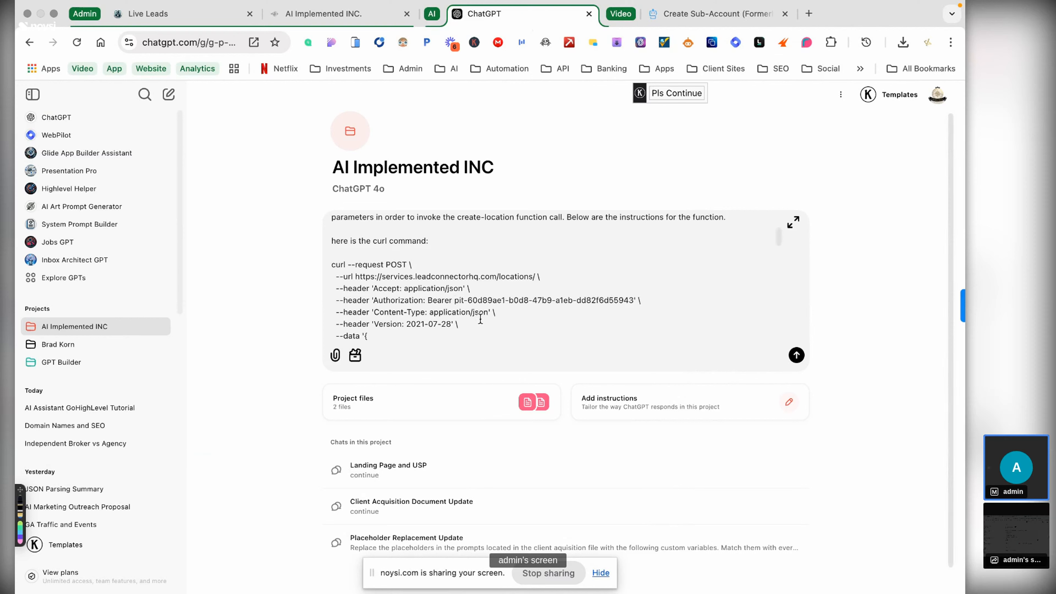
pyautogui.scroll(-3, 482, 318)
pyautogui.scroll(-3, 482, 321)
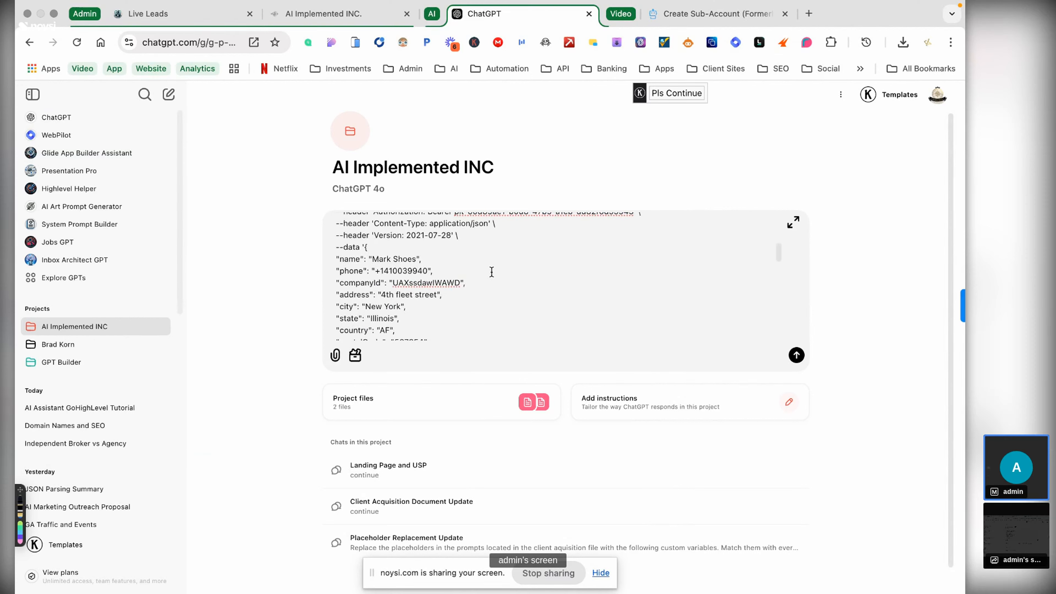
pyautogui.scroll(-1, 537, 236)
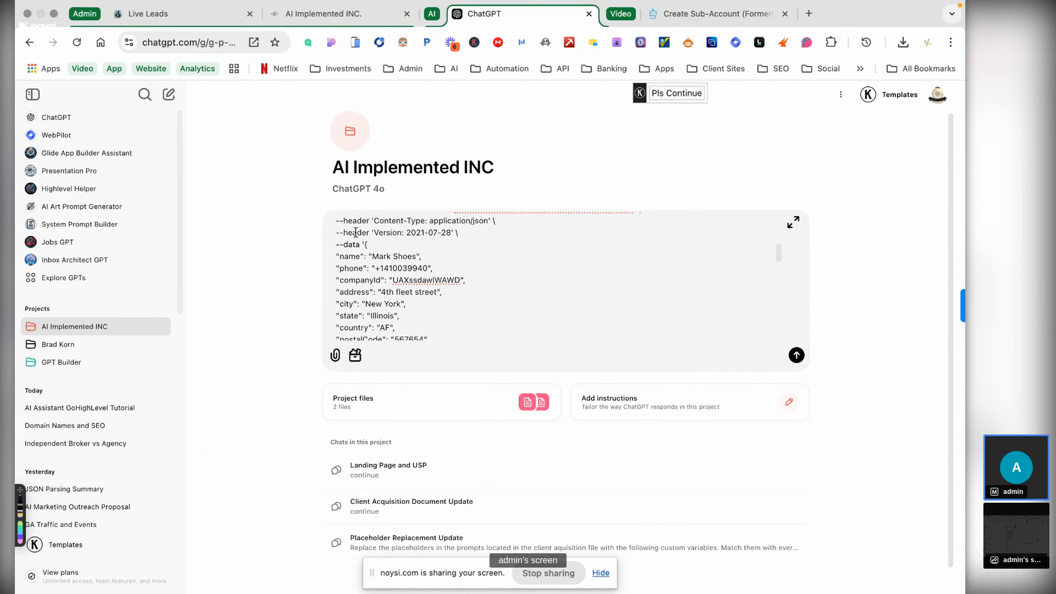
# - Replace the sample name value in the curl data with 'Test User'
pyautogui.click(422, 255)
pyautogui.press('BackSpace')
pyautogui.press('BackSpace')
pyautogui.press('BackSpace')
pyautogui.press('BackSpace')
pyautogui.press('BackSpace')
pyautogui.press('BackSpace')
pyautogui.press('BackSpace')
pyautogui.press('BackSpace')
pyautogui.press('BackSpace')
pyautogui.press('BackSpace')
pyautogui.write('user')
pyautogui.press('BackSpace')
pyautogui.press('BackSpace')
pyautogui.press('BackSpace')
pyautogui.write('Test User')
pyautogui.scroll(2, 516, 263)
pyautogui.scroll(10, 514, 266)
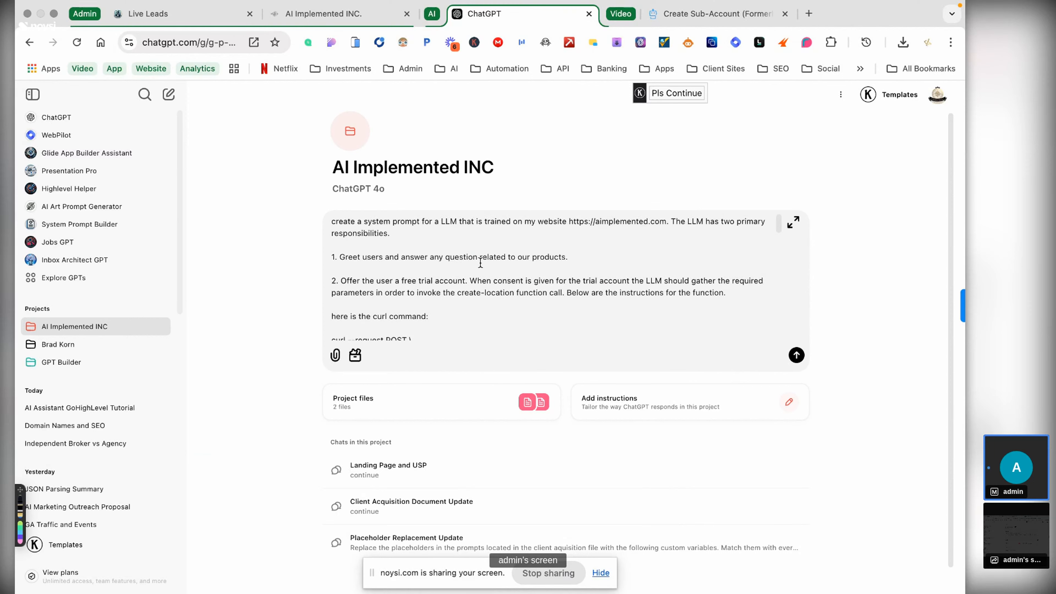
# - Add 'Replace the parameter values with the user entered data' after the function instructions
pyautogui.click(457, 310)
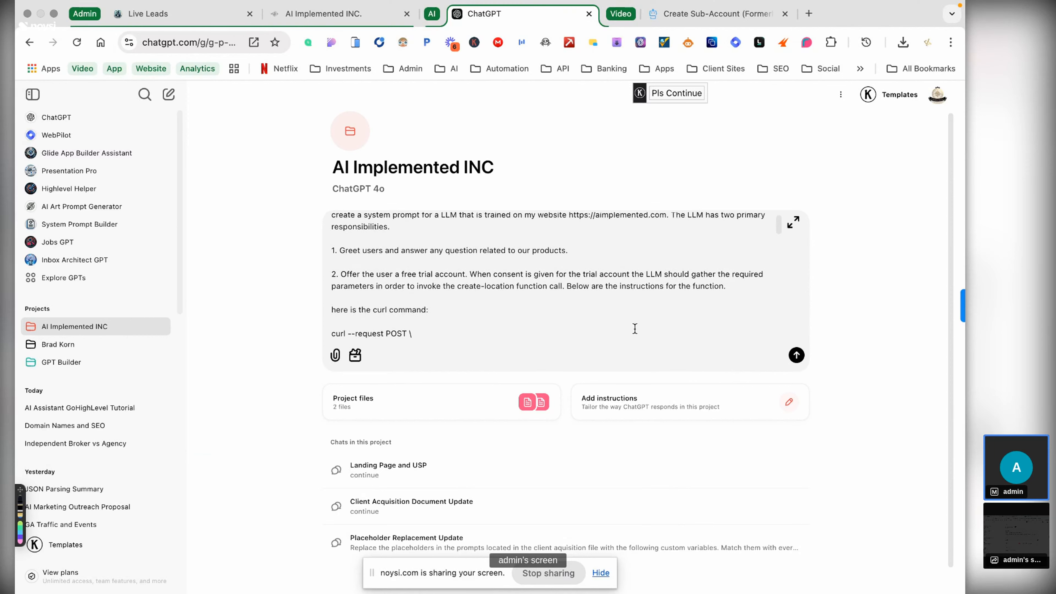
pyautogui.click(734, 287)
pyautogui.write('Replace the paramye')
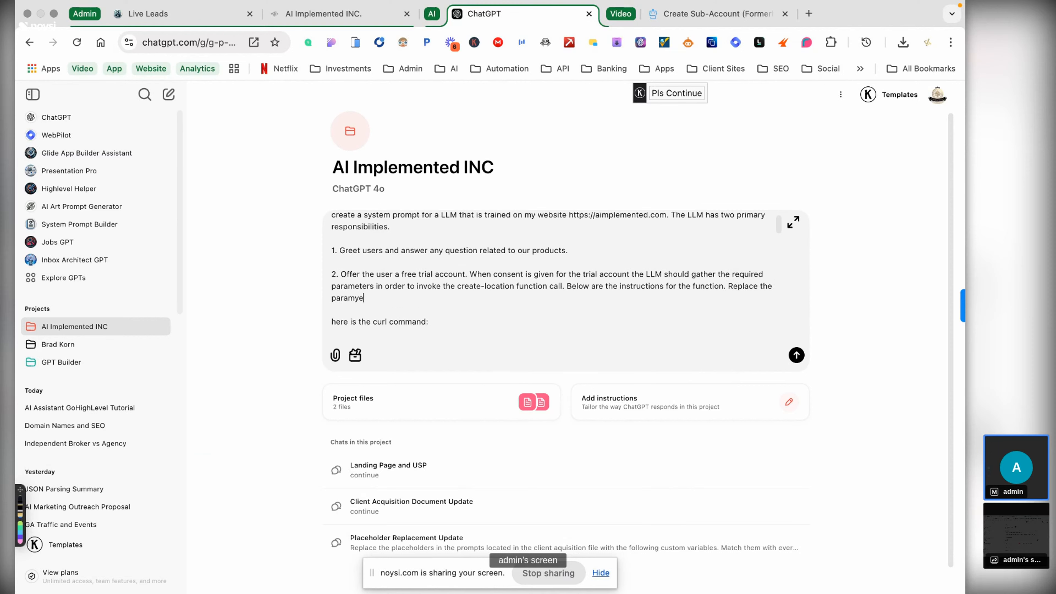
pyautogui.press('BackSpace')
pyautogui.press('BackSpace')
pyautogui.write('eter values with the user entere')
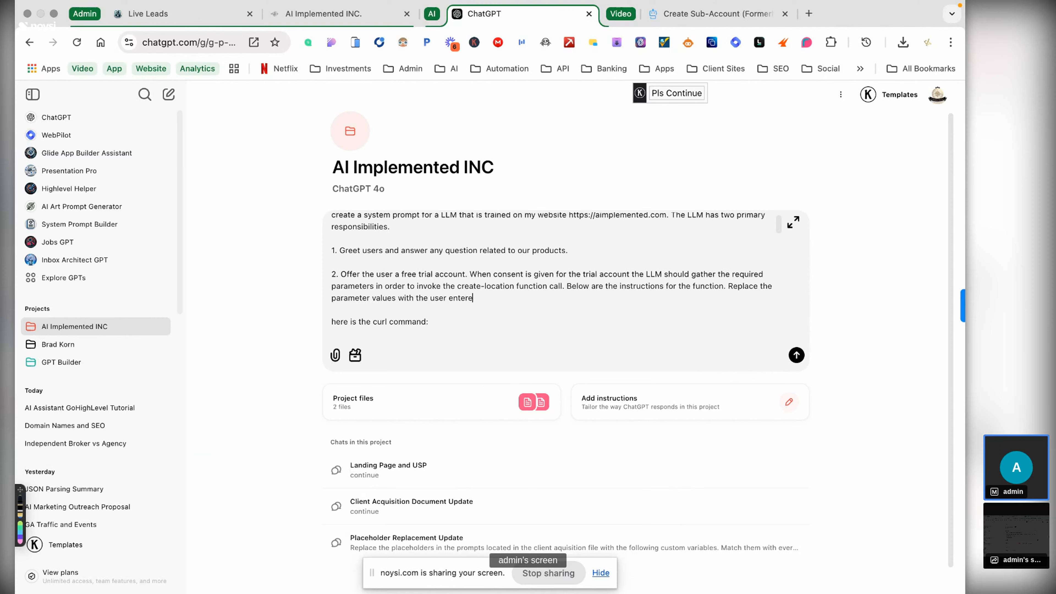
pyautogui.write('d data. The JSON body schema sh')
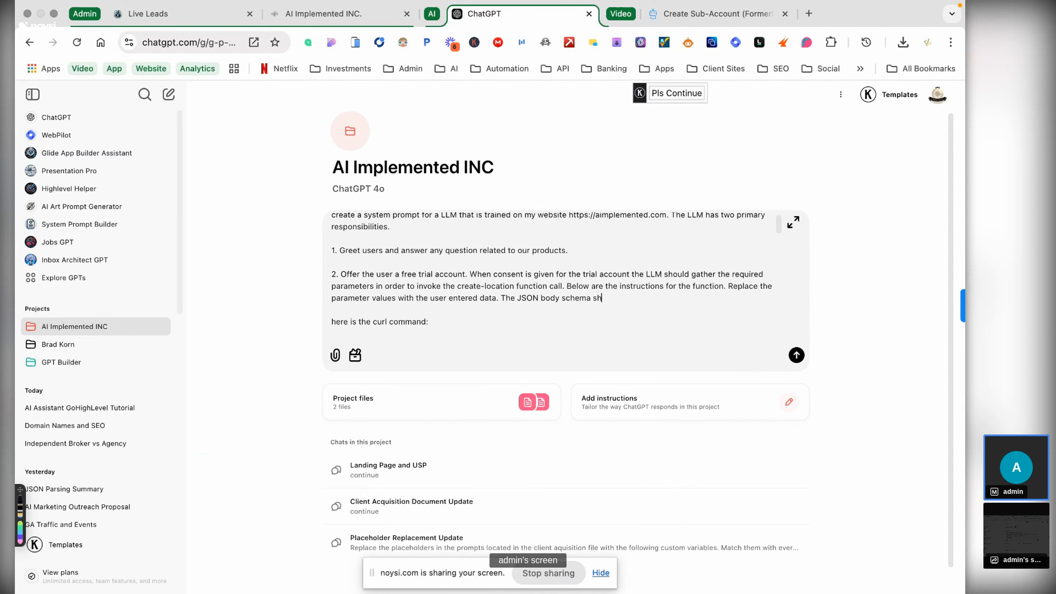
pyautogui.write('ould be n')
pyautogui.write('ested')
# - Specify the JSON body schema as a nested object whose properties have type, description and default
pyautogui.press('BackSpace')
pyautogui.press('BackSpace')
pyautogui.press('BackSpace')
pyautogui.press('BackSpace')
pyautogui.press('BackSpace')
pyautogui.press('BackSpace')
pyautogui.press('BackSpace')
pyautogui.write('a nested object with ')
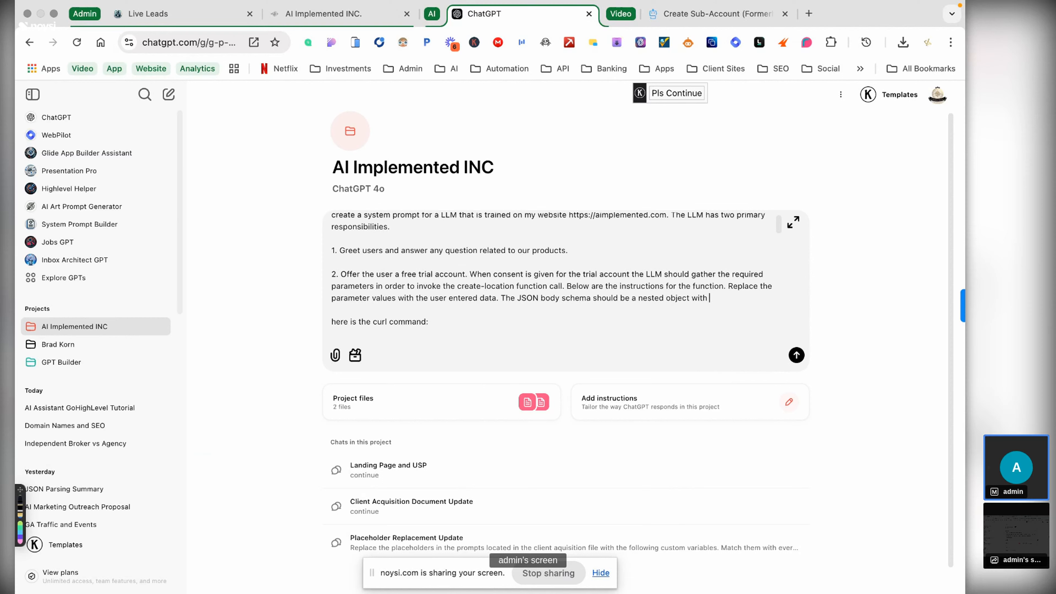
pyautogui.write('t')
pyautogui.press('BackSpace')
pyautogui.write('each')
pyautogui.press('BackSpace')
pyautogui.press('BackSpace')
pyautogui.press('BackSpace')
pyautogui.press('BackSpace')
pyautogui.press('BackSpace')
pyautogui.press('BackSpace')
pyautogui.write('where each property has ')
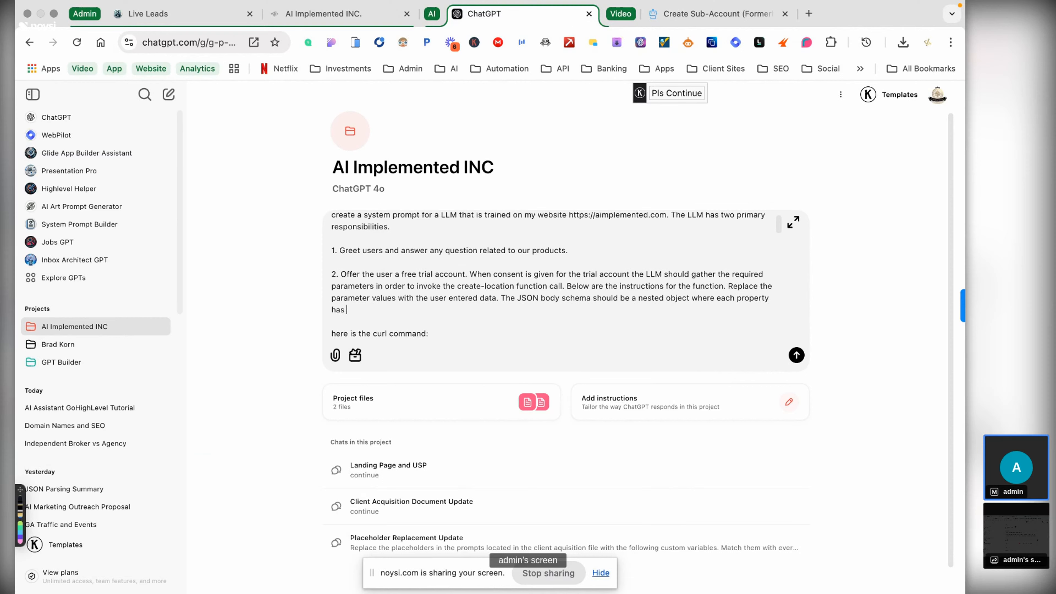
pyautogui.write('the')
pyautogui.press('BackSpace')
pyautogui.press('BackSpace')
pyautogui.write('parameters for type, description andf')
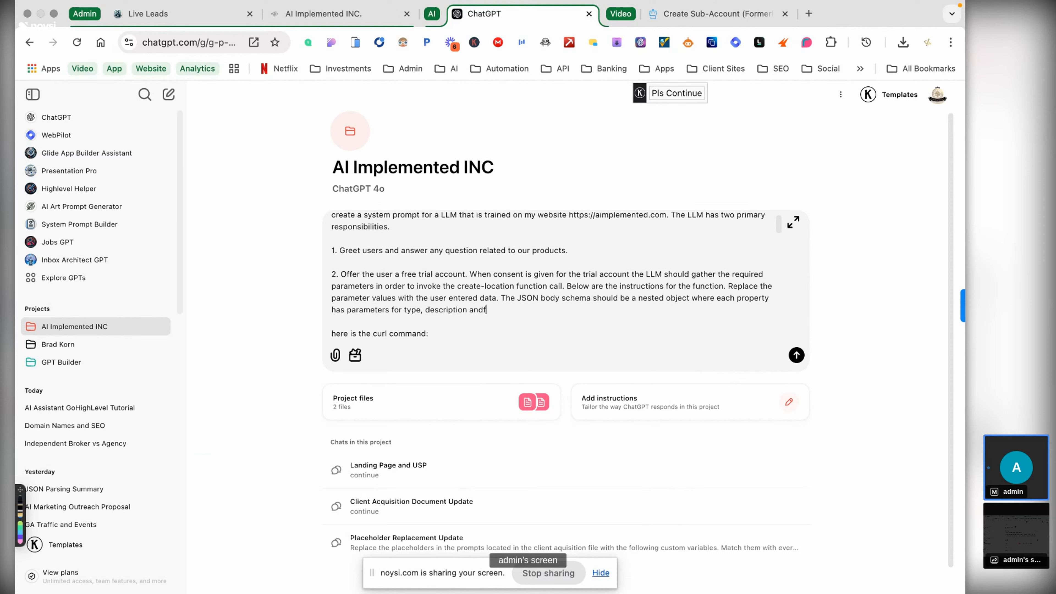
pyautogui.write(' de')
pyautogui.write('fauk')
pyautogui.write('.')
pyautogui.scroll(-1, 499, 387)
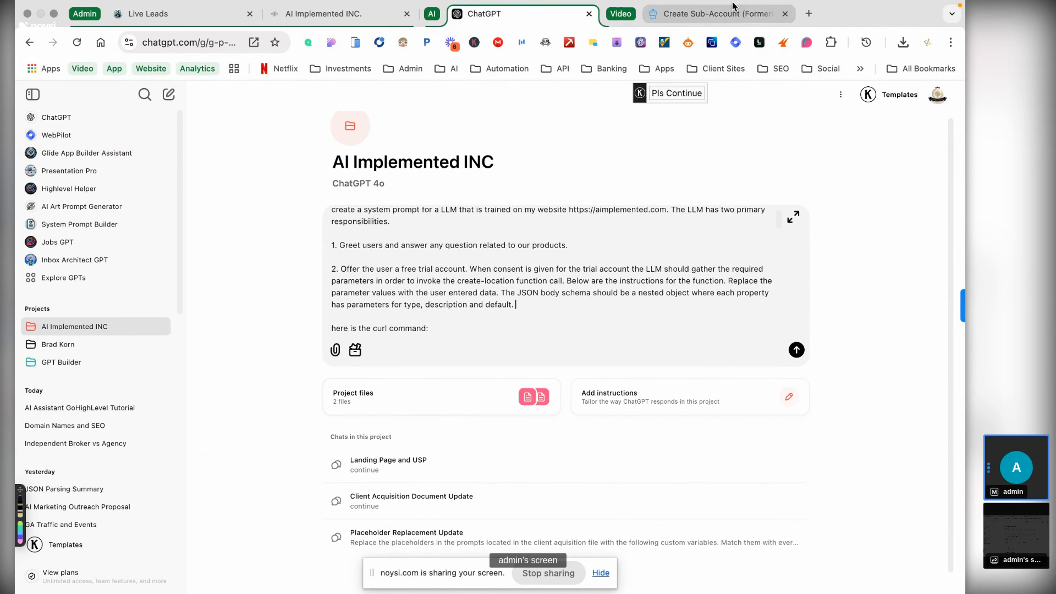
pyautogui.scroll(-5, 420, 319)
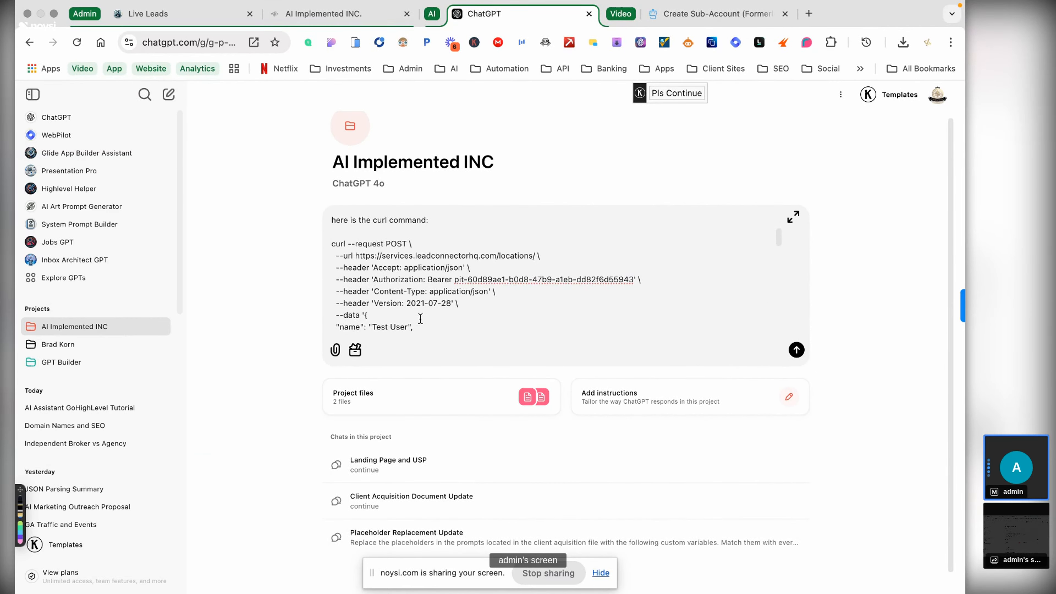
# - Review the name, phone and companyId fields in the curl data, then check the leadsgpt access token
pyautogui.scroll(-5, 421, 319)
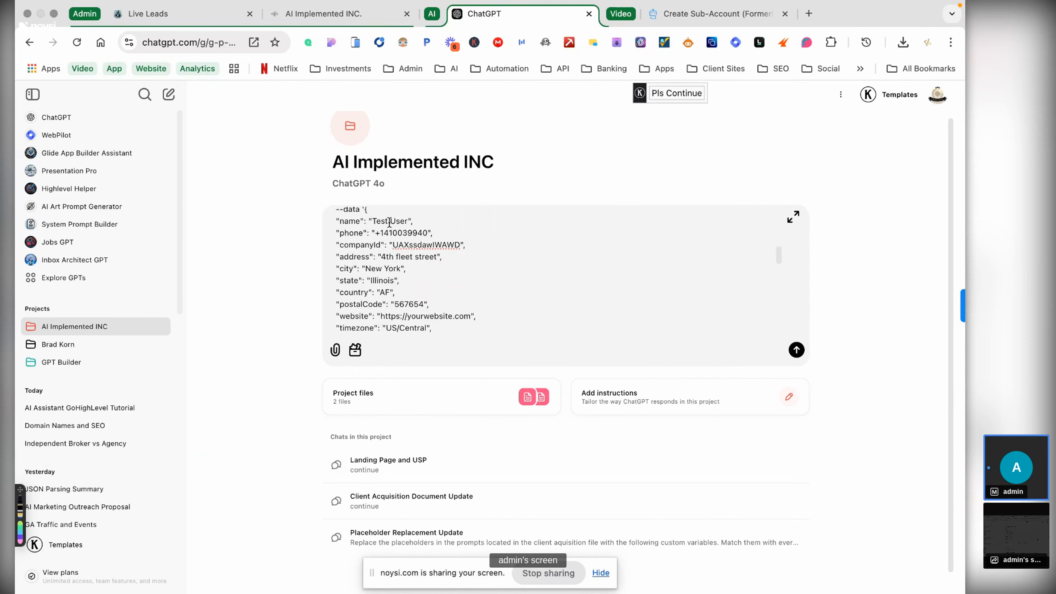
pyautogui.scroll(1, 366, 213)
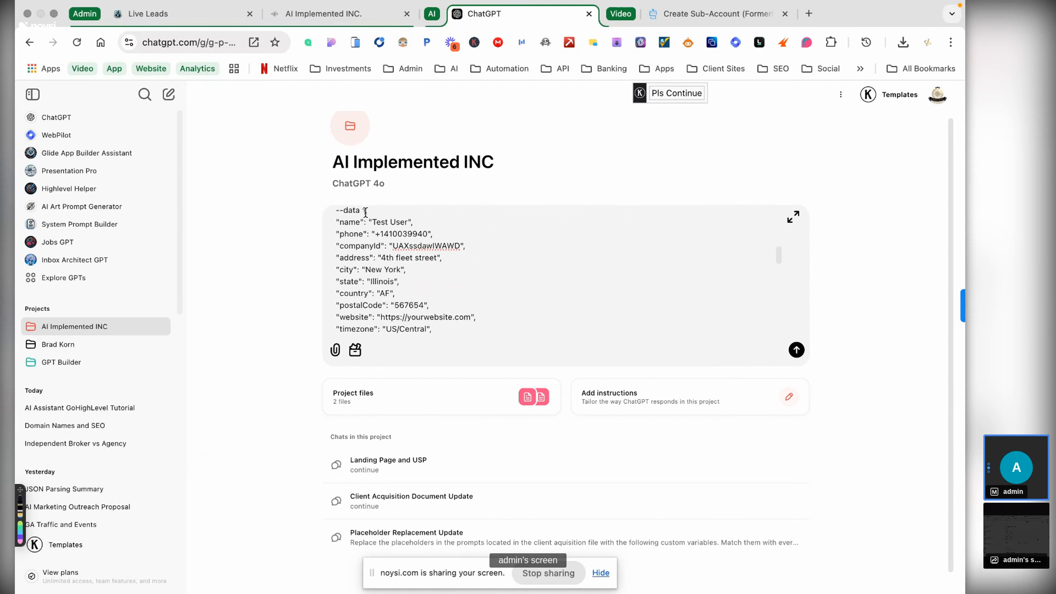
pyautogui.moveTo(366, 212); pyautogui.dragTo(382, 334)
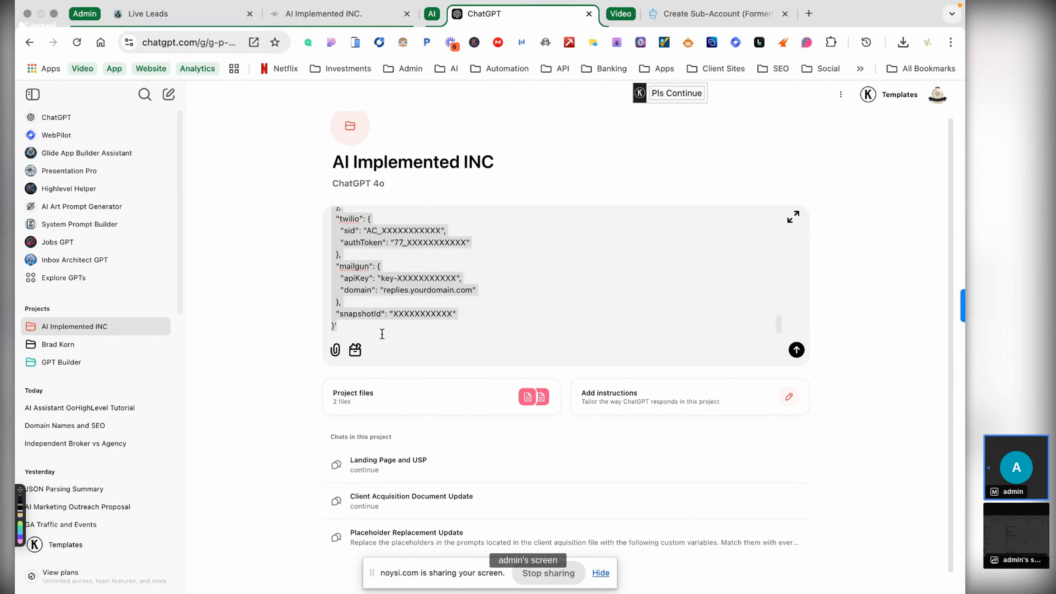
pyautogui.click(383, 334)
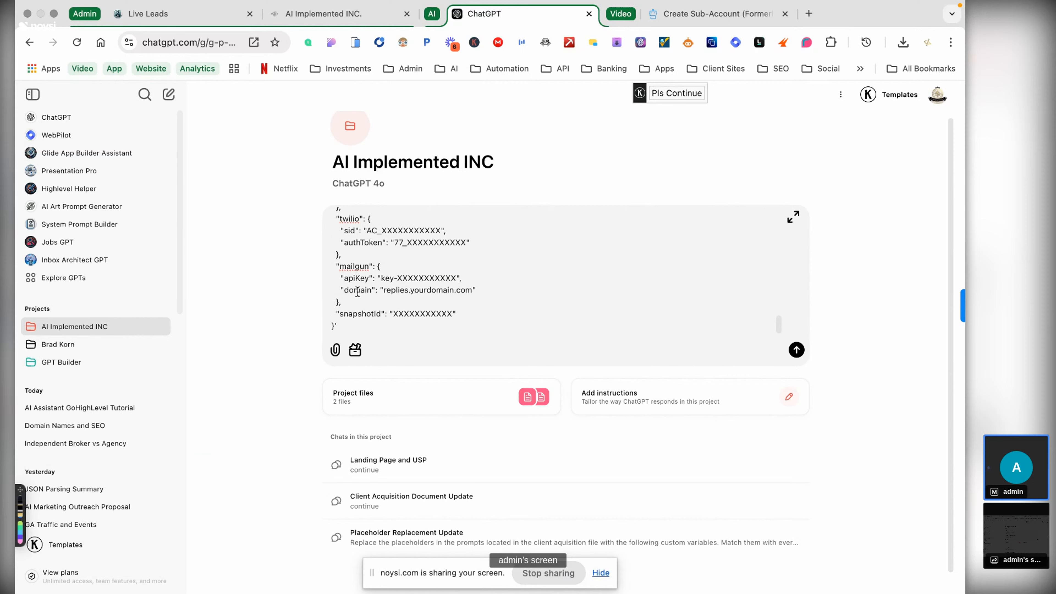
pyautogui.scroll(15, 350, 273)
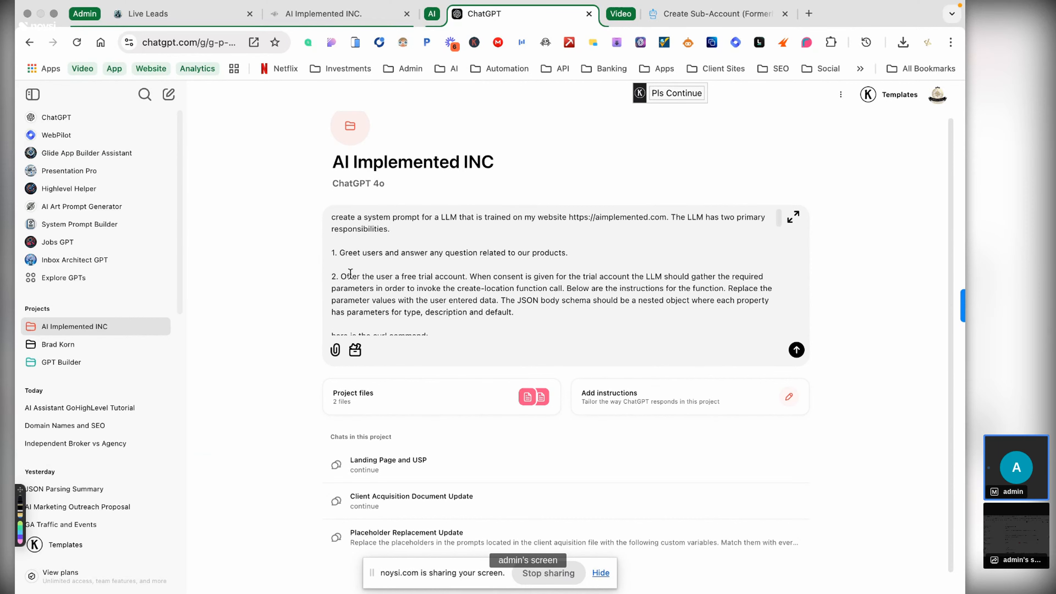
pyautogui.scroll(-10, 350, 274)
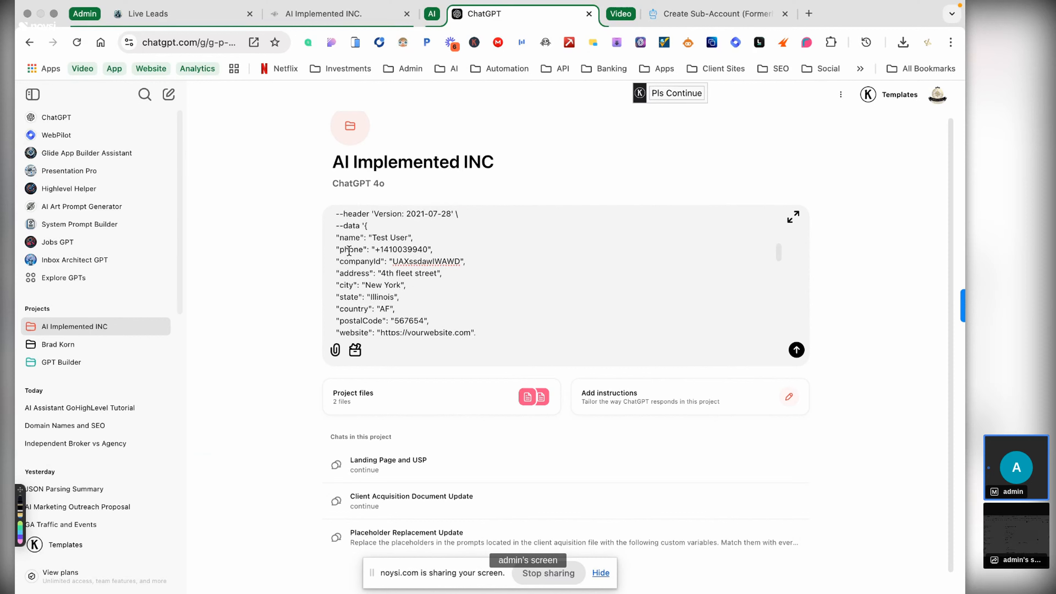
pyautogui.click(357, 238)
pyautogui.click(359, 247)
pyautogui.scroll(-1, 365, 258)
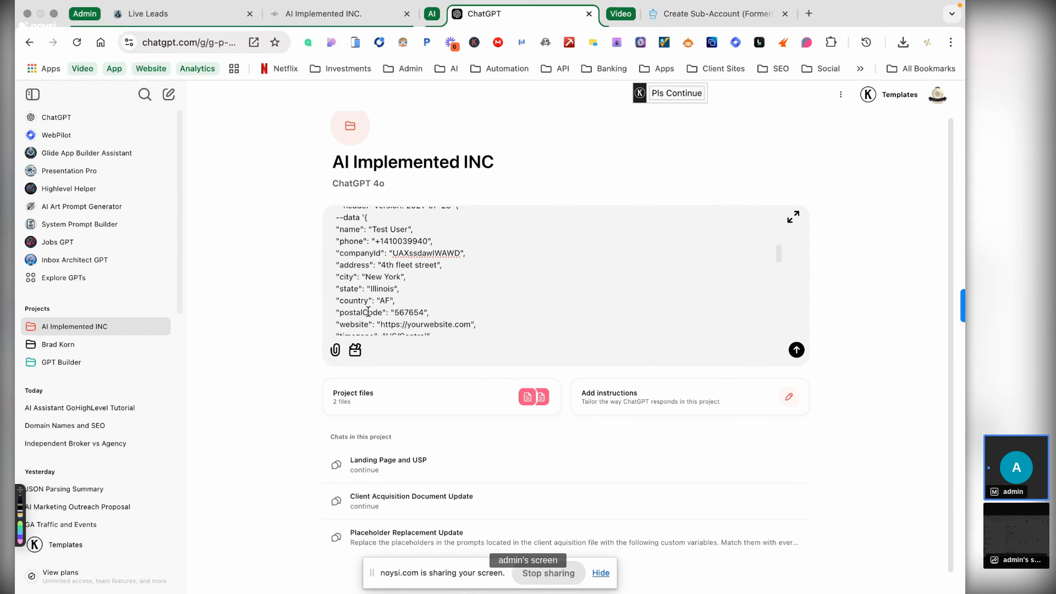
pyautogui.click(365, 251)
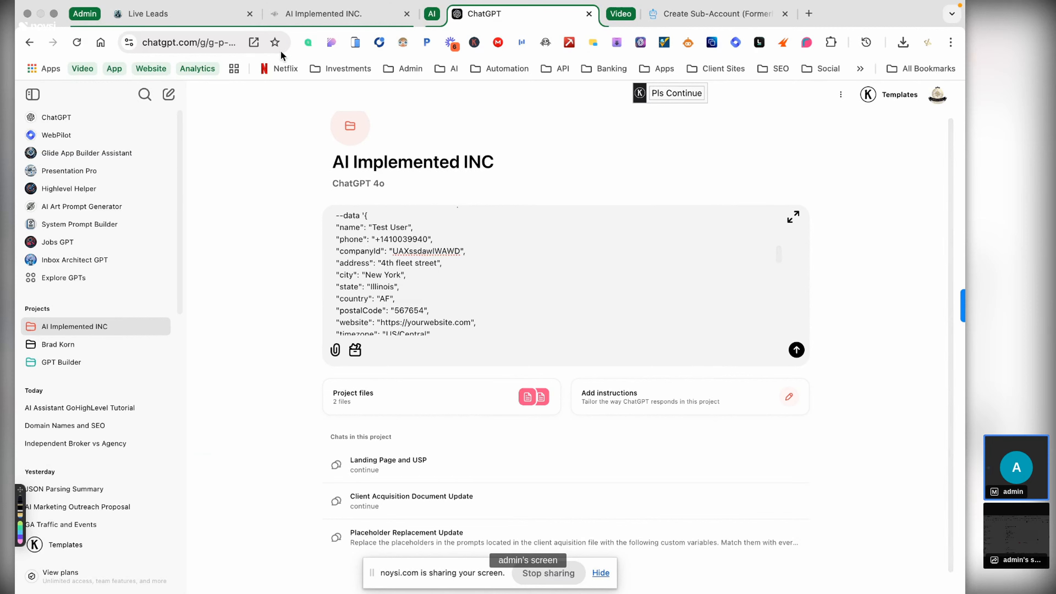
pyautogui.click(328, 14)
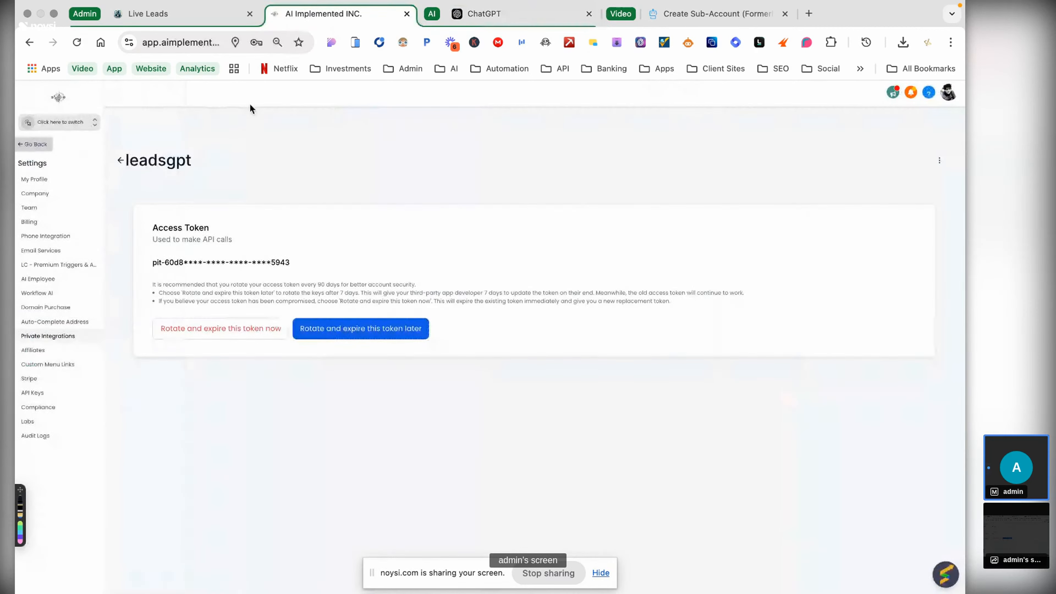
# - Inspect the agent's parameters schema, including name and phone definitions, then view the Create Sub-Account docs
pyautogui.click(177, 15)
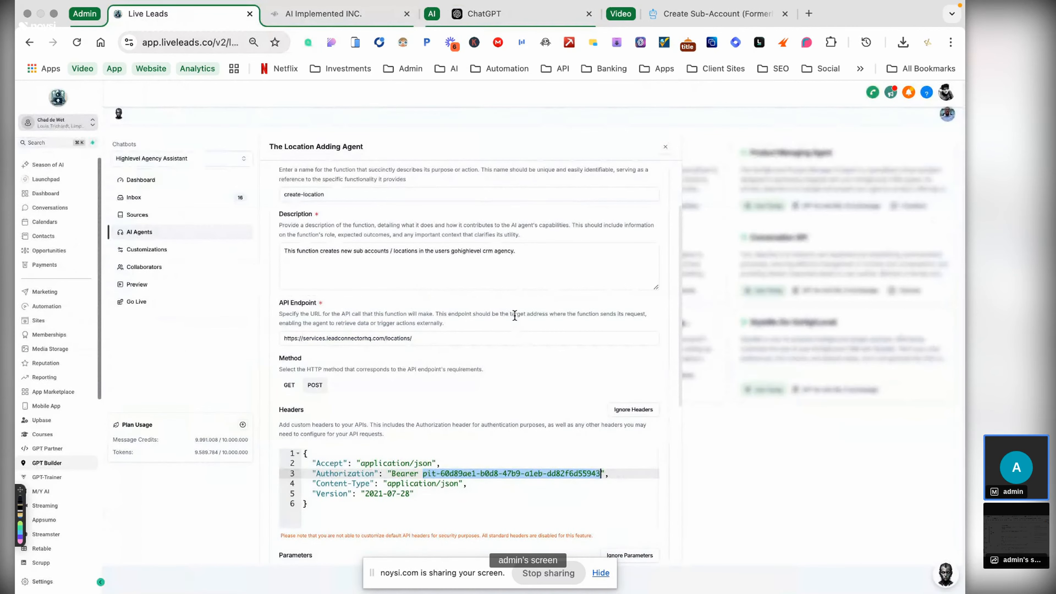
pyautogui.scroll(-8, 515, 316)
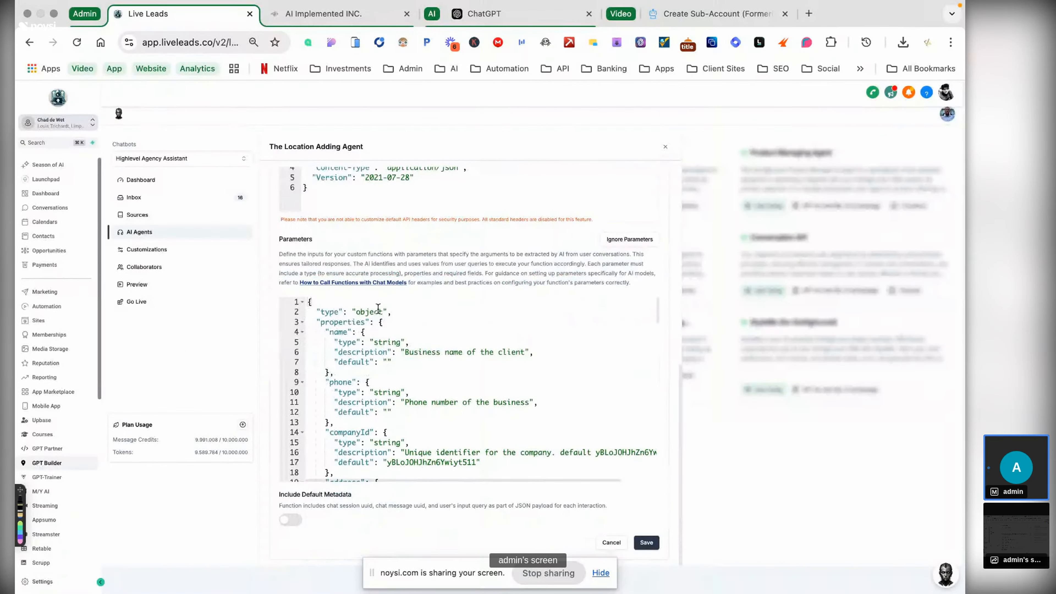
pyautogui.click(378, 310)
pyautogui.click(348, 321)
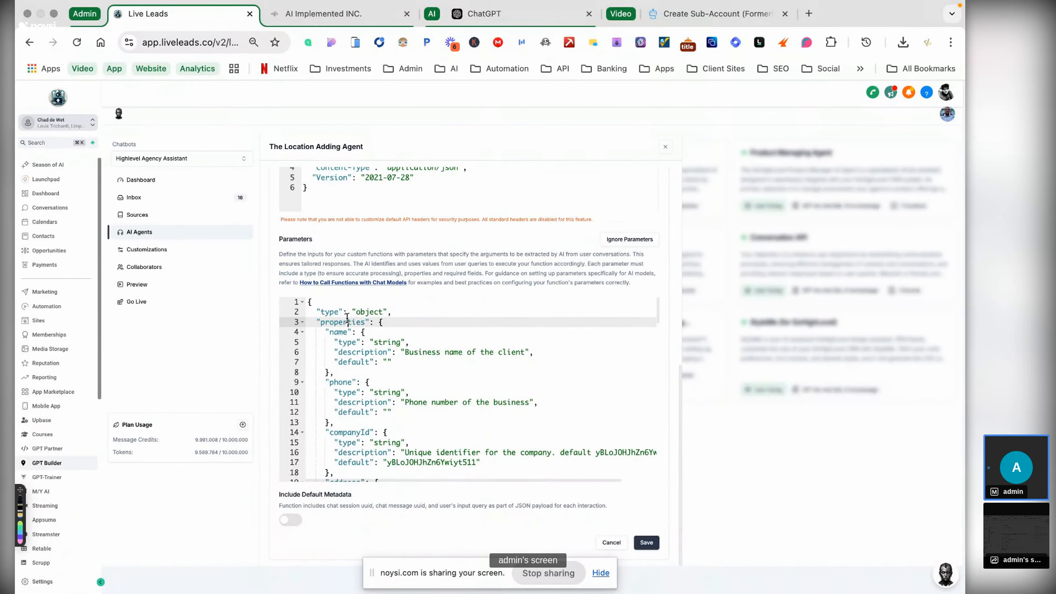
pyautogui.click(339, 334)
pyautogui.click(351, 342)
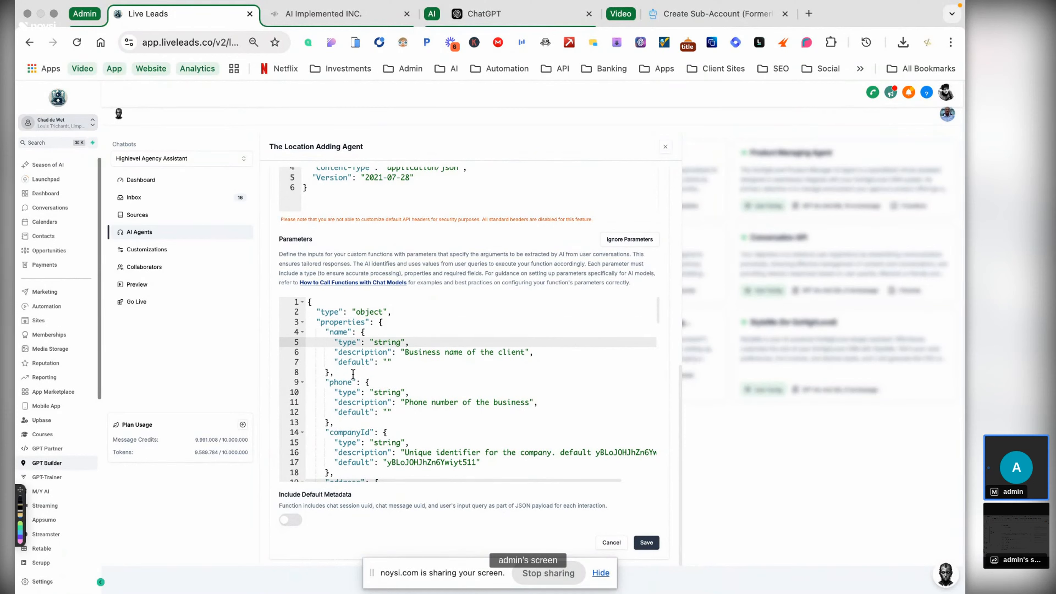
pyautogui.click(349, 392)
pyautogui.scroll(-1, 373, 398)
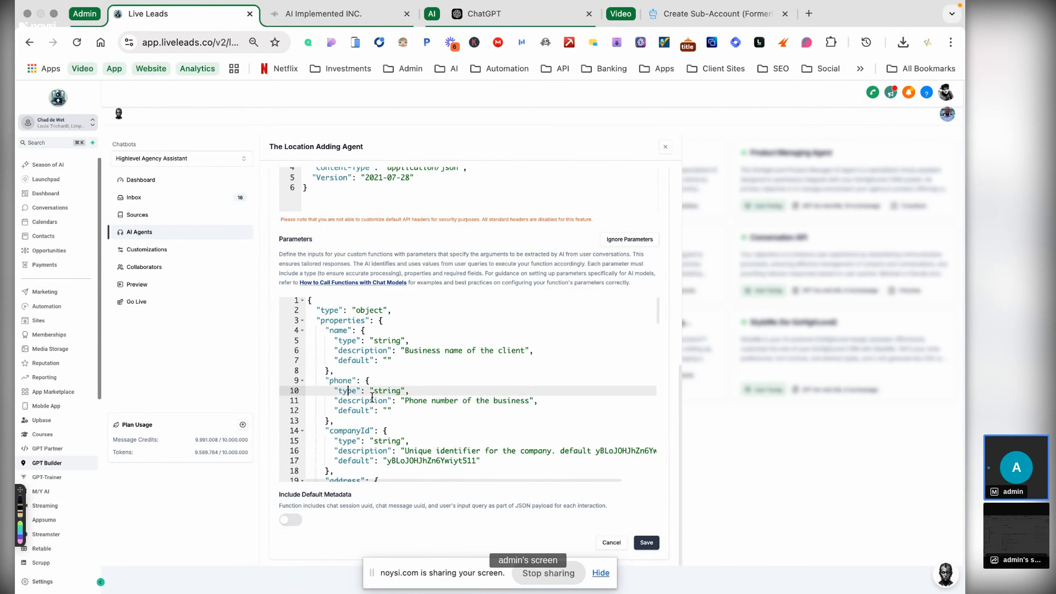
pyautogui.scroll(-3, 372, 399)
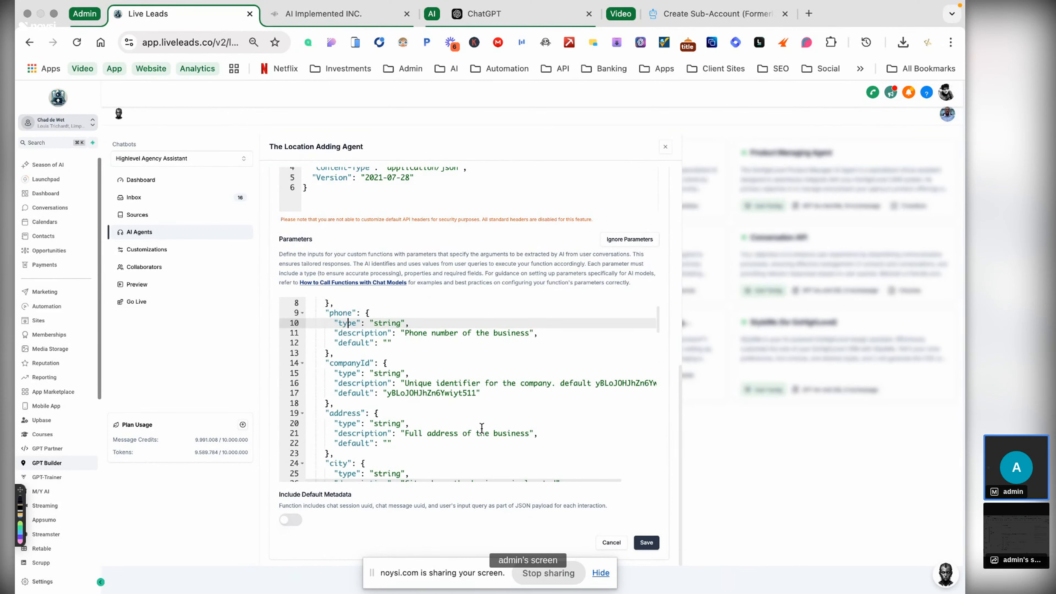
pyautogui.scroll(3, 482, 428)
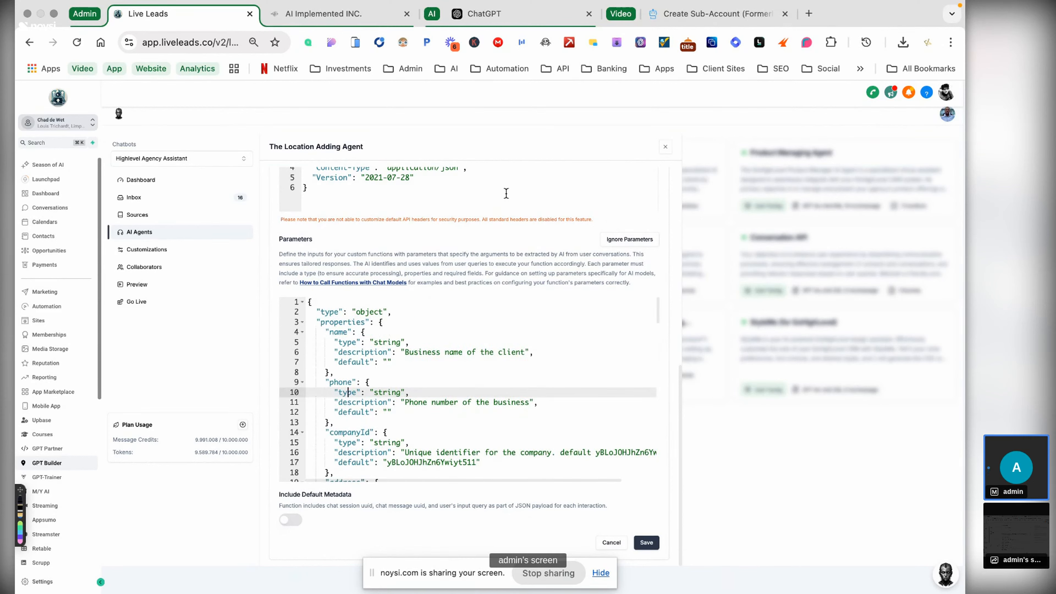
pyautogui.click(707, 14)
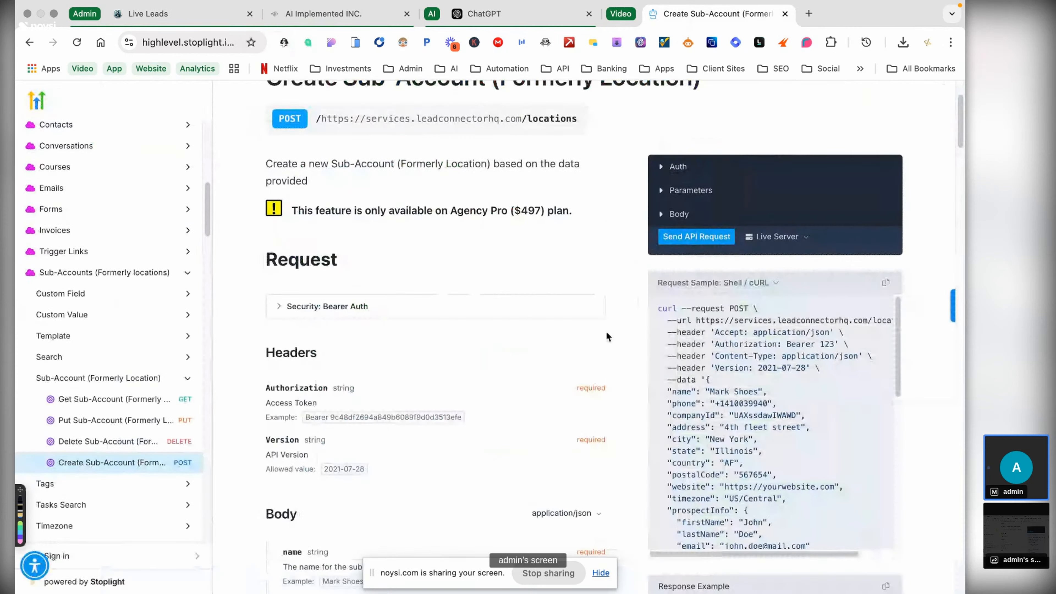
# - Delete the sample companyId value from the drafted prompt's curl data
pyautogui.click(484, 14)
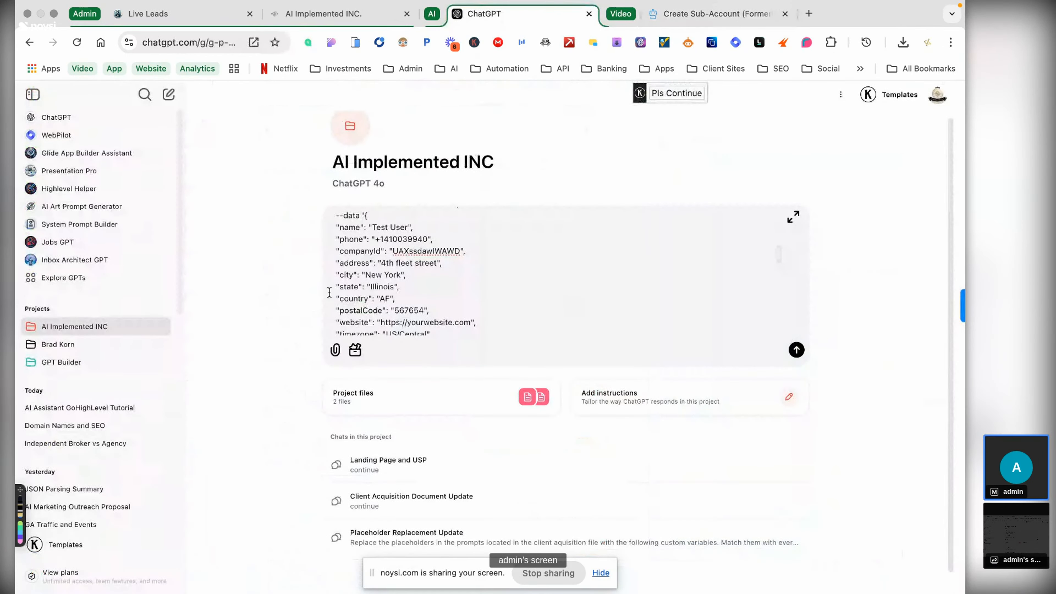
pyautogui.scroll(-10, 374, 273)
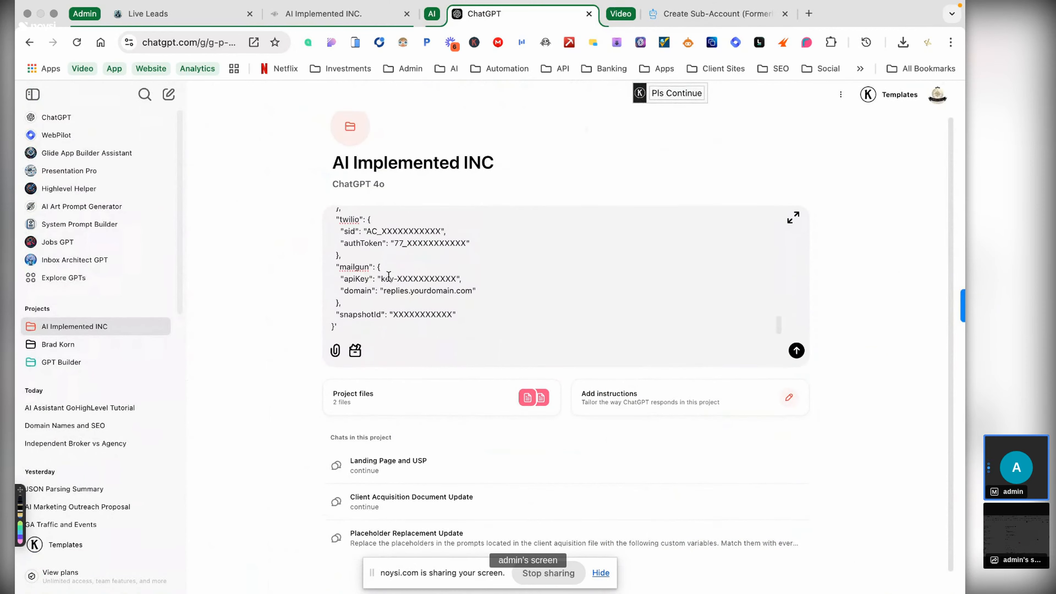
pyautogui.scroll(15, 388, 276)
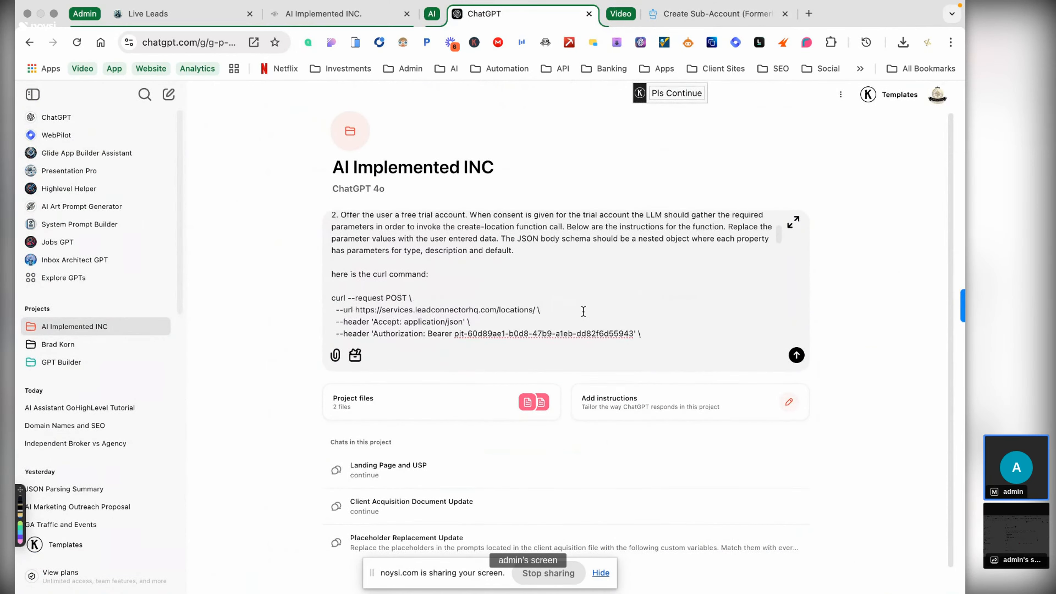
pyautogui.scroll(-5, 584, 312)
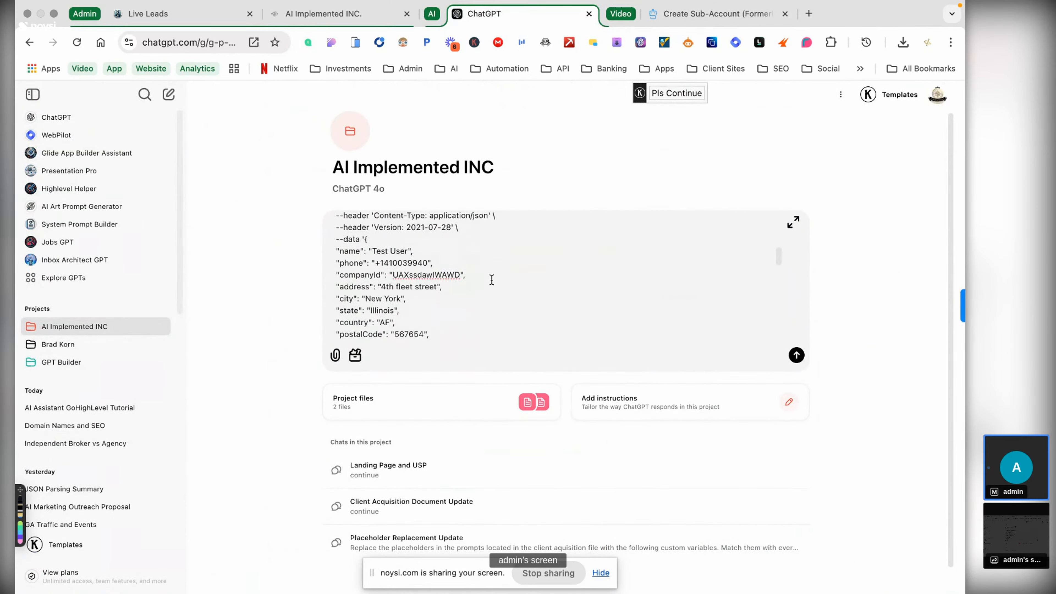
pyautogui.press('Left')
pyautogui.press('Left')
pyautogui.press('BackSpace')
pyautogui.press('BackSpace')
pyautogui.press('BackSpace')
pyautogui.press('BackSpace')
pyautogui.press('BackSpace')
pyautogui.press('BackSpace')
pyautogui.press('BackSpace')
pyautogui.press('BackSpace')
pyautogui.press('BackSpace')
pyautogui.press('BackSpace')
pyautogui.press('BackSpace')
pyautogui.press('BackSpace')
pyautogui.press('BackSpace')
# - Select and copy the companyId default value from the Location Adding Agent's parameter schema
pyautogui.click(175, 21)
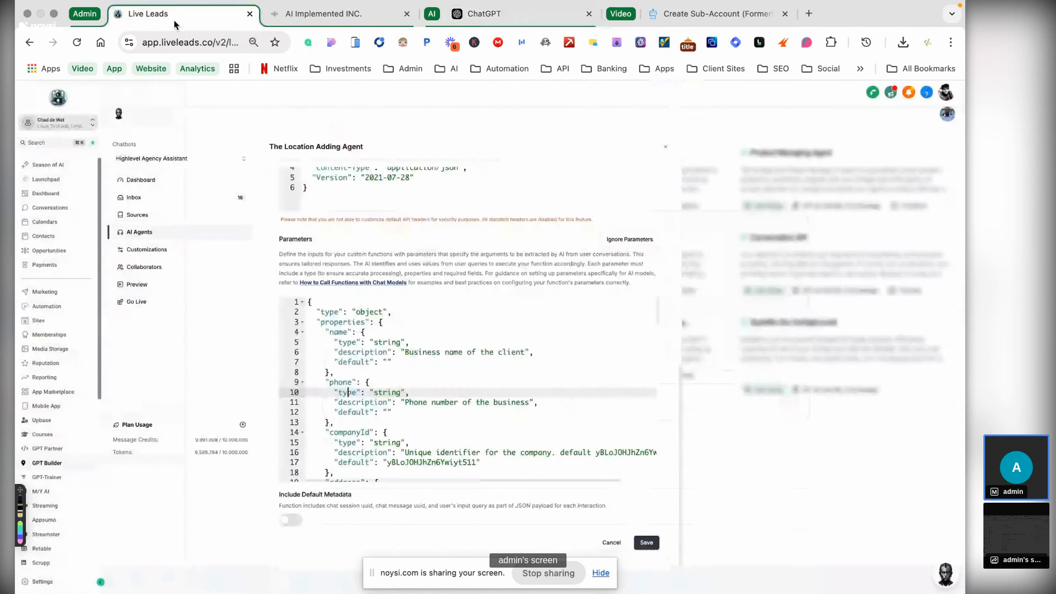
pyautogui.scroll(-1, 418, 463)
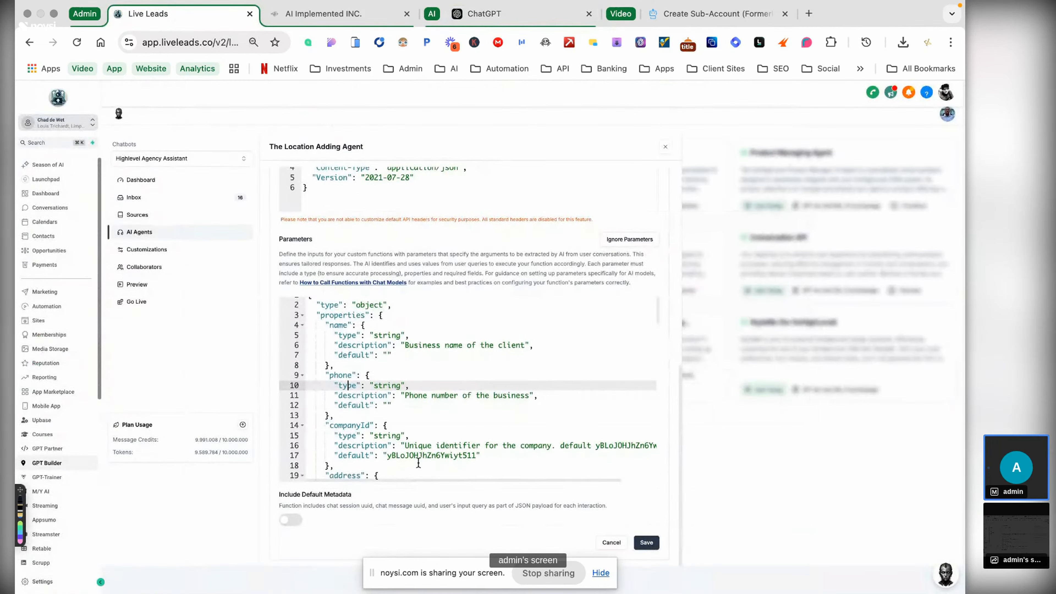
pyautogui.click(387, 455)
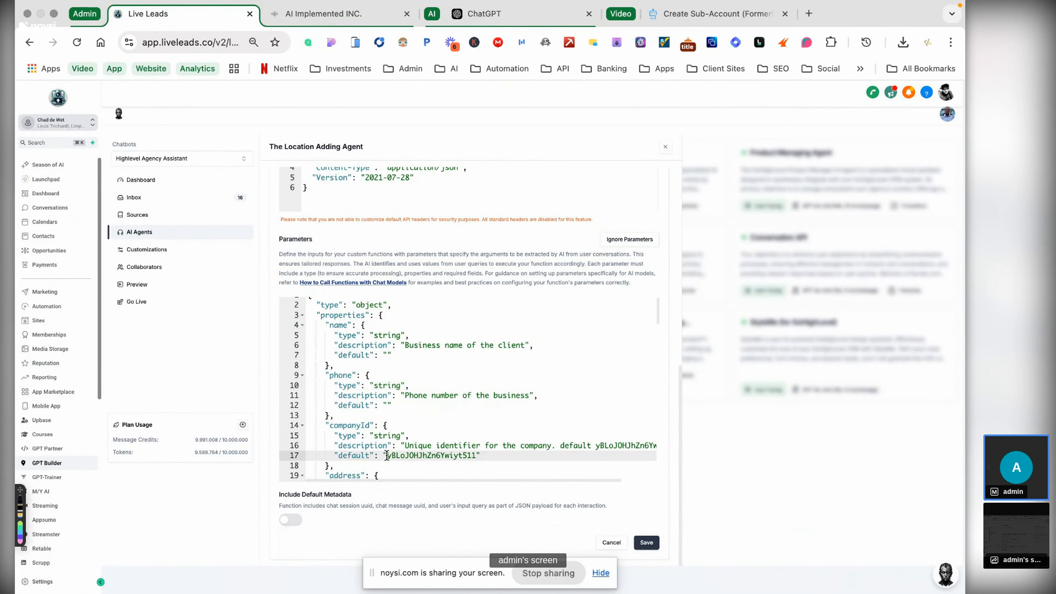
pyautogui.moveTo(387, 455)
pyautogui.mouseDown()
pyautogui.moveTo(473, 455)
pyautogui.moveTo(388, 456)
pyautogui.mouseUp()
pyautogui.press('super+c')
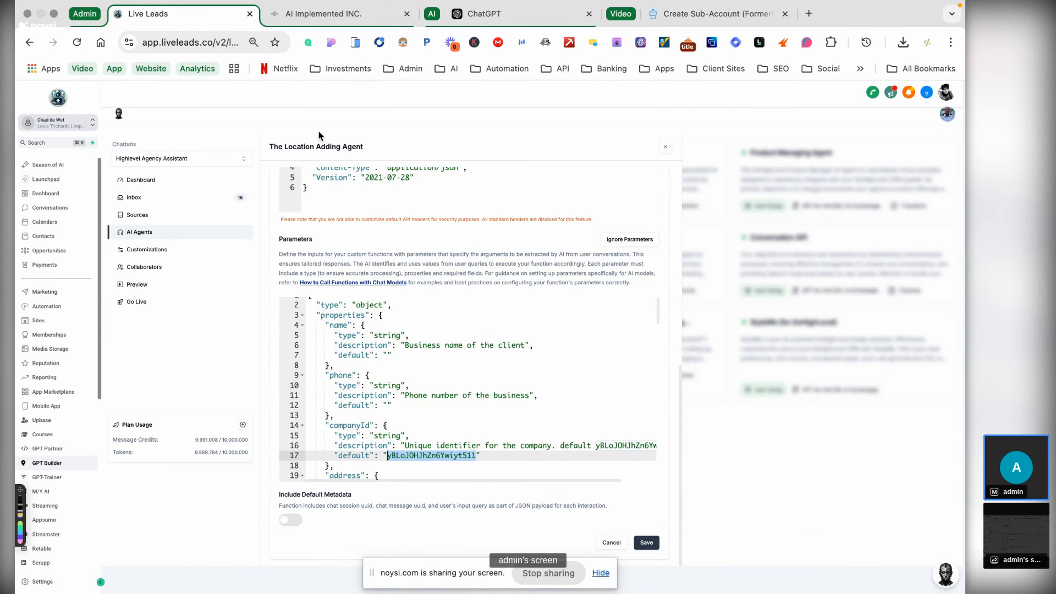
pyautogui.click(349, 14)
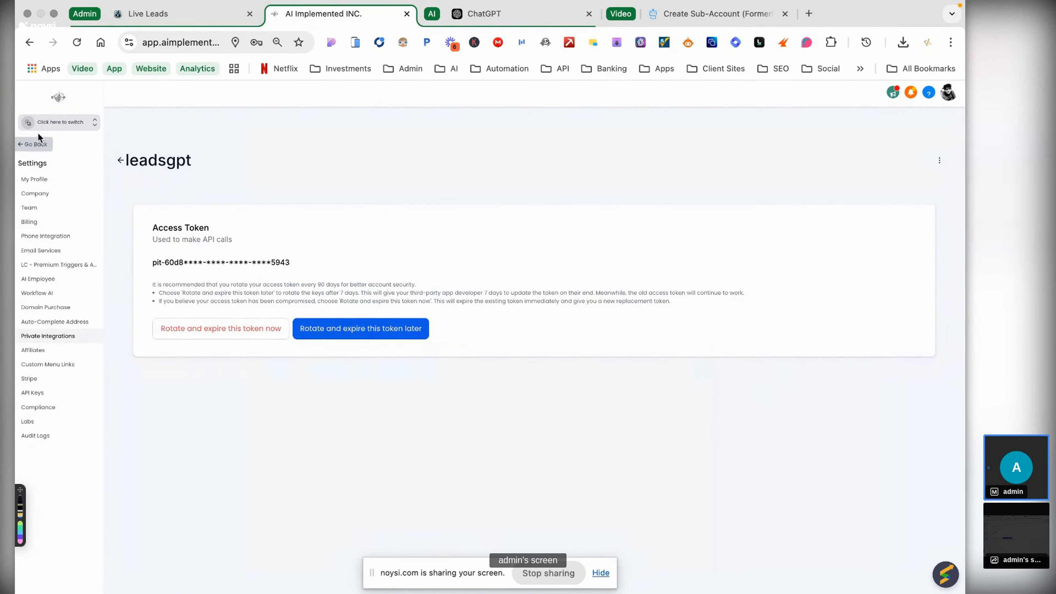
# - Leave agency settings, open GPT Builder, then return through the API docs to the ChatGPT draft
pyautogui.click(38, 144)
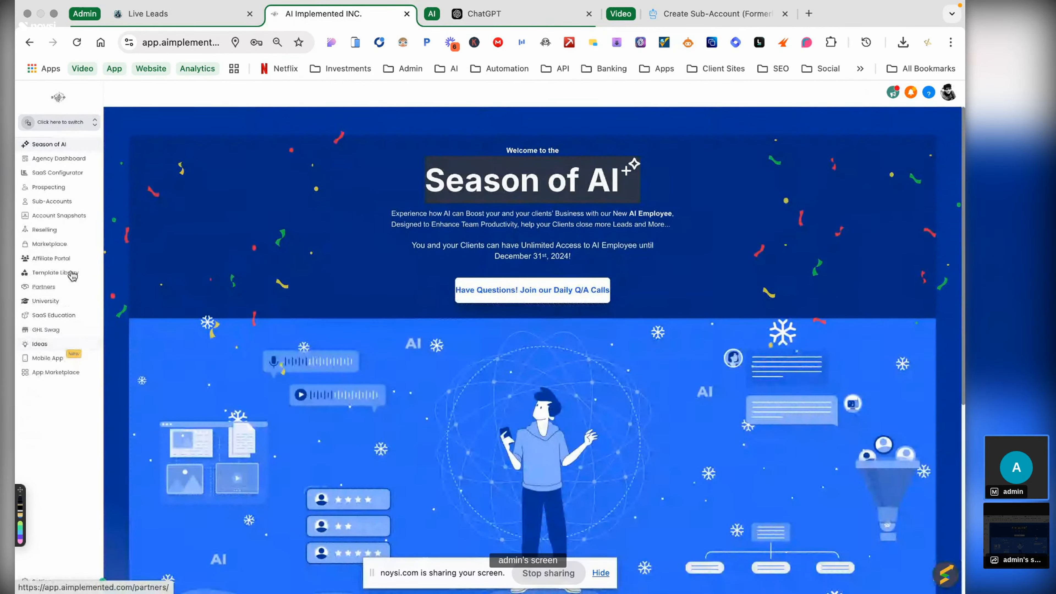
pyautogui.click(55, 391)
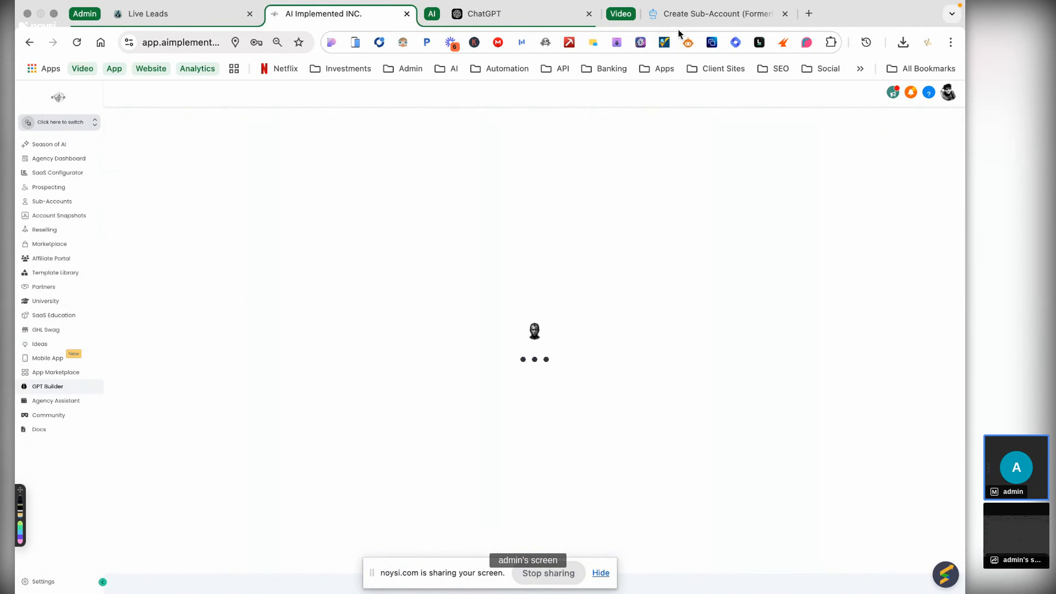
pyautogui.click(706, 14)
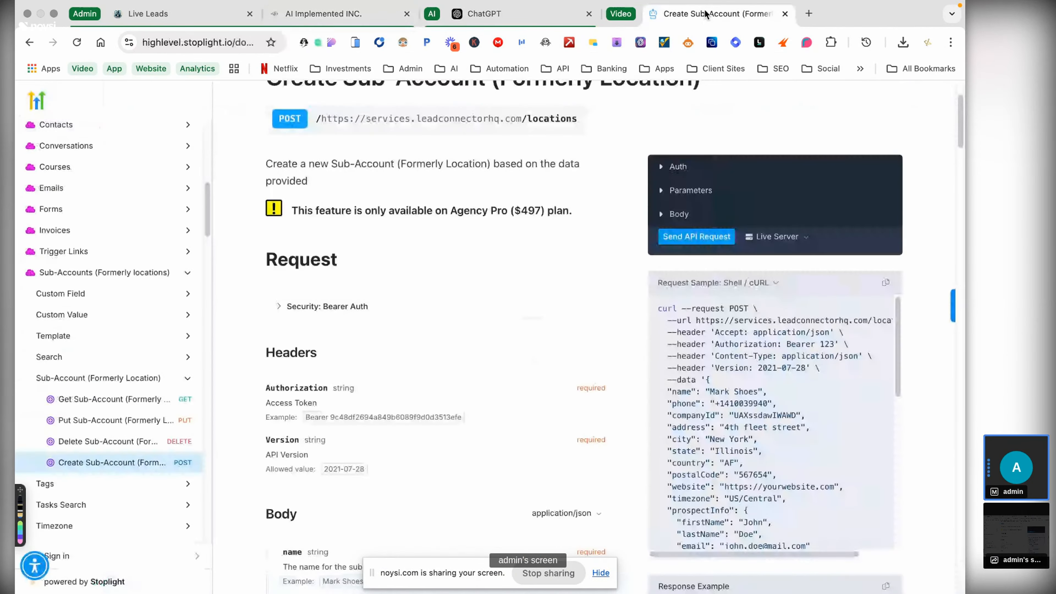
pyautogui.click(528, 13)
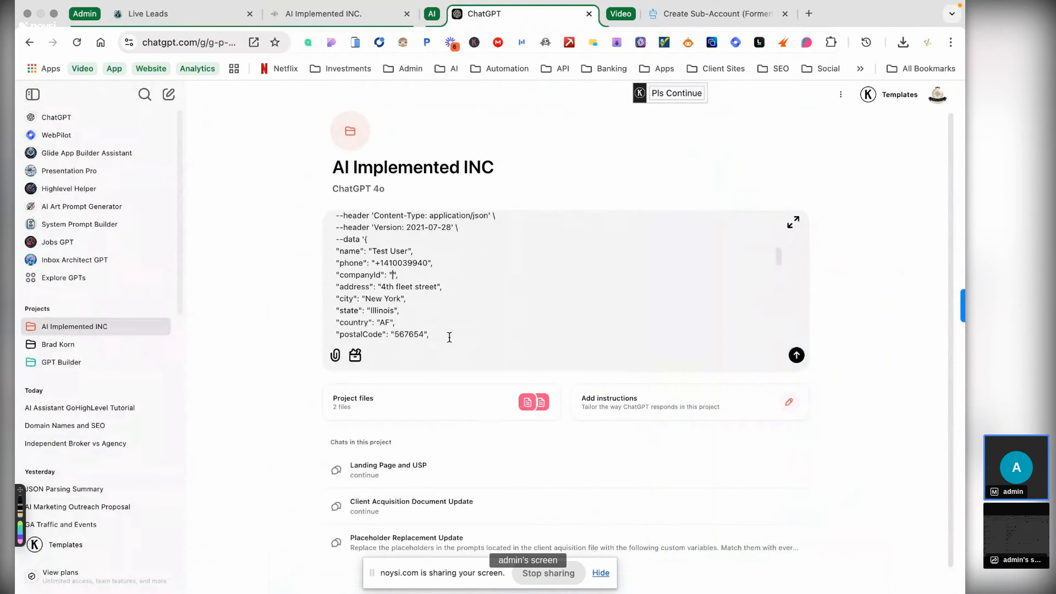
# - Paste the copied company identifier into companyId and review the full curl JSON
pyautogui.press('super+v')
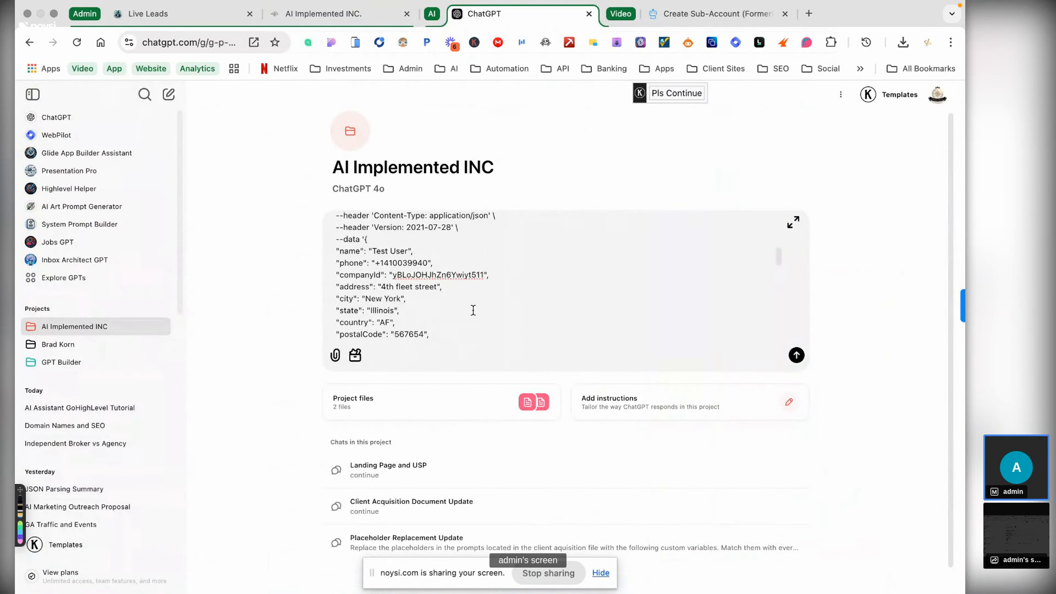
pyautogui.scroll(-4, 473, 310)
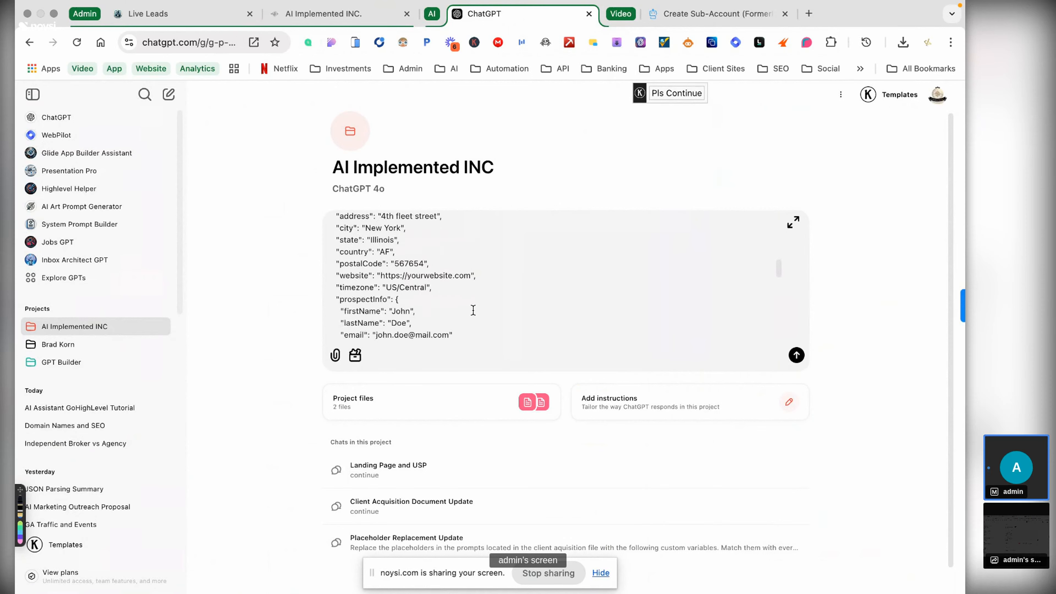
pyautogui.scroll(-4, 473, 310)
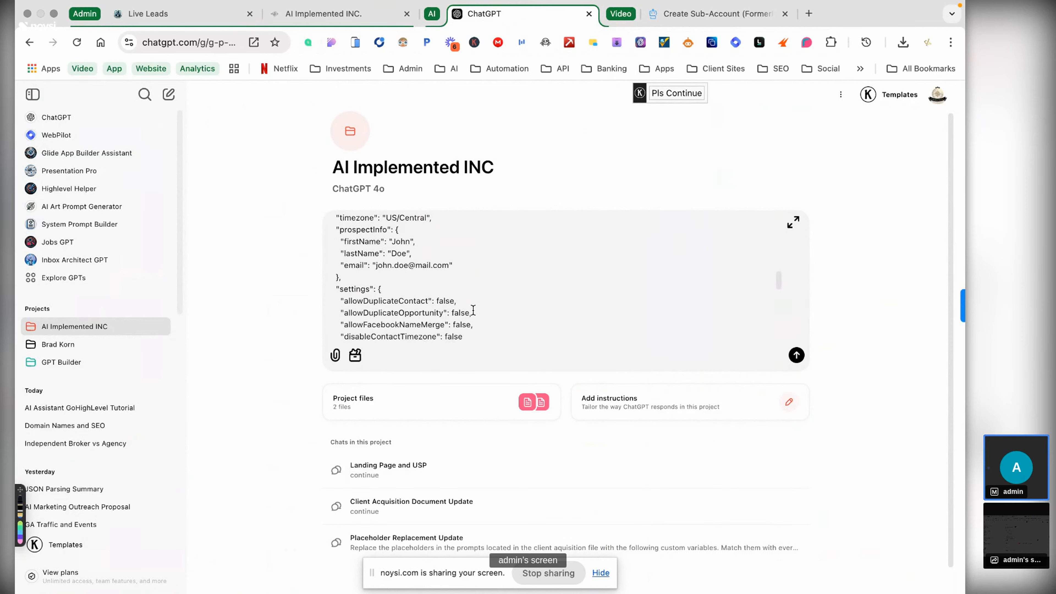
pyautogui.scroll(-3, 473, 310)
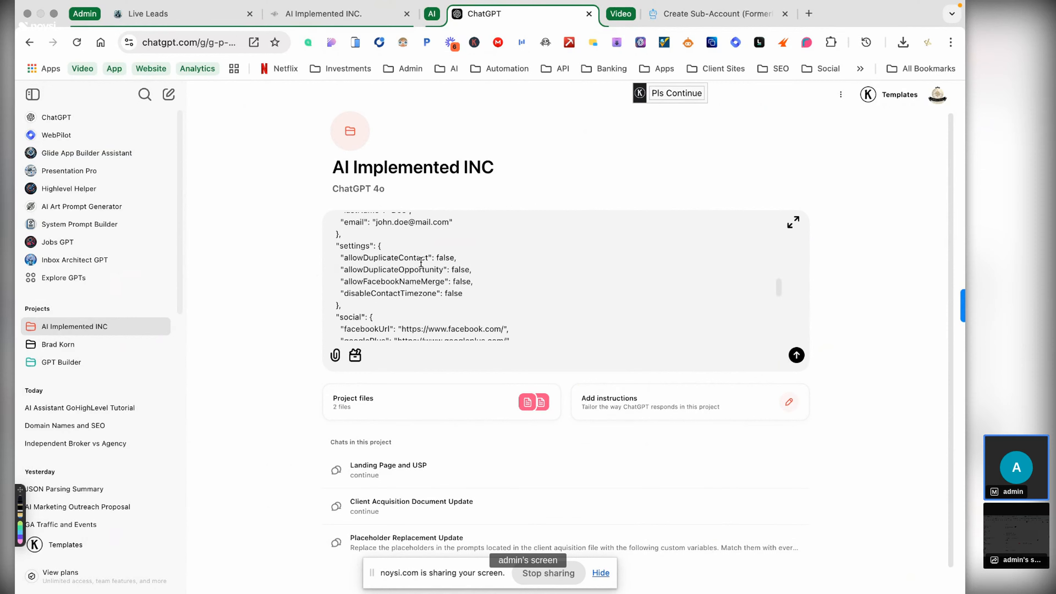
pyautogui.scroll(-3, 432, 271)
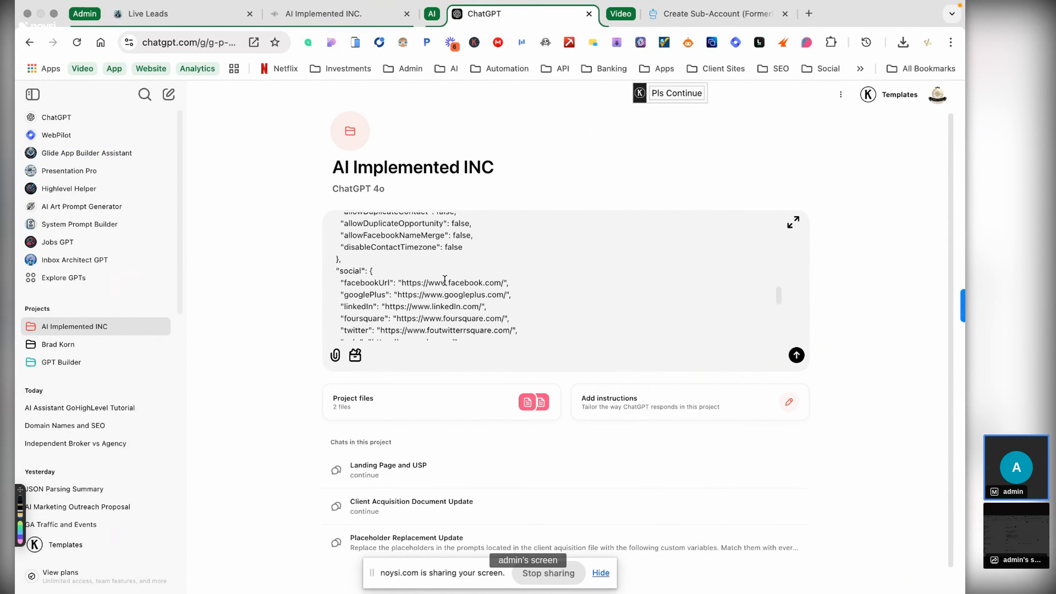
pyautogui.scroll(-5, 444, 280)
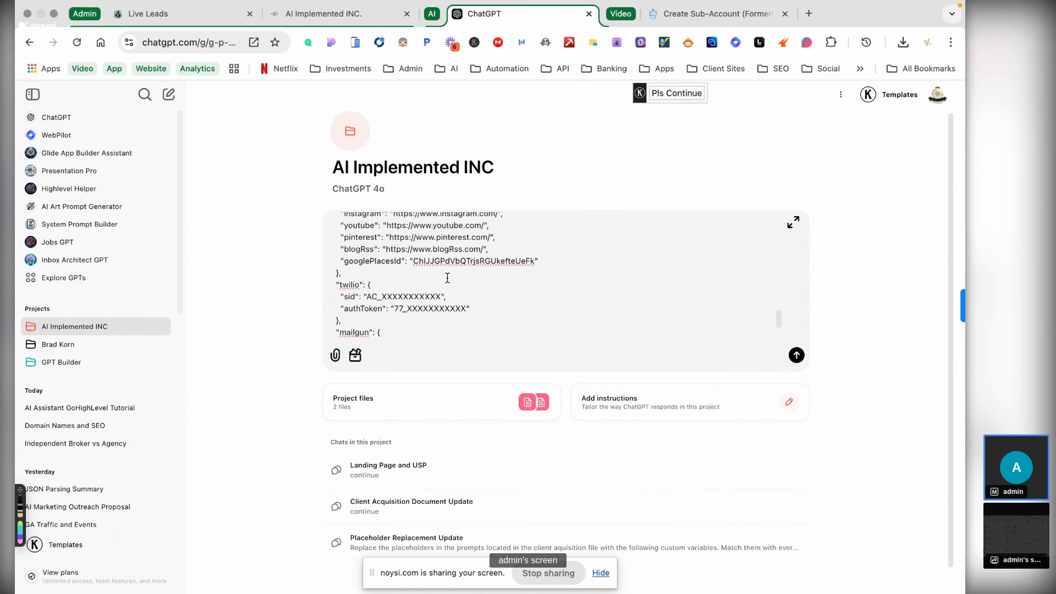
pyautogui.scroll(-3, 448, 278)
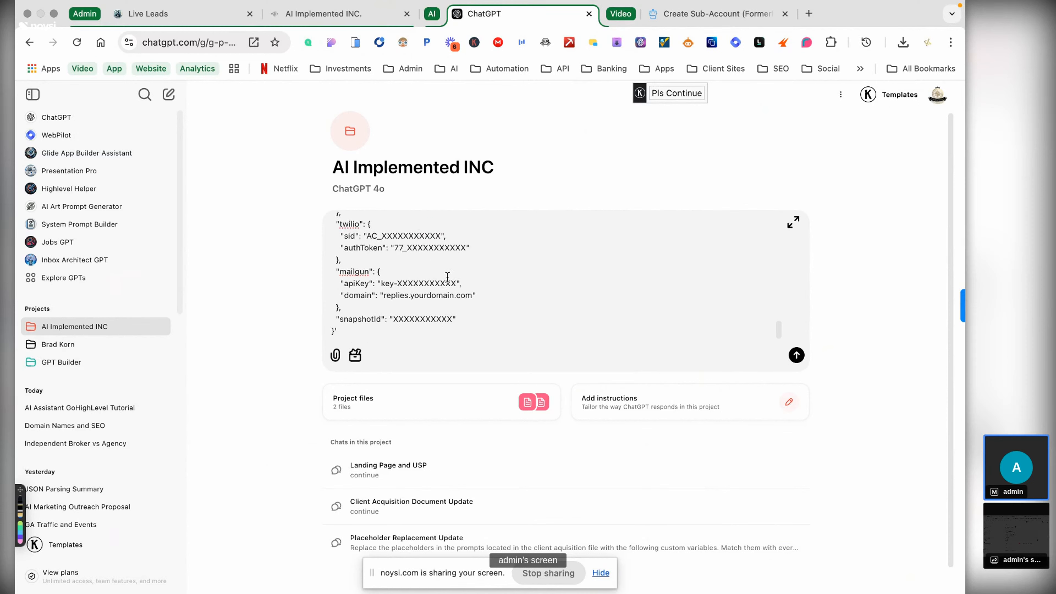
pyautogui.scroll(15, 447, 277)
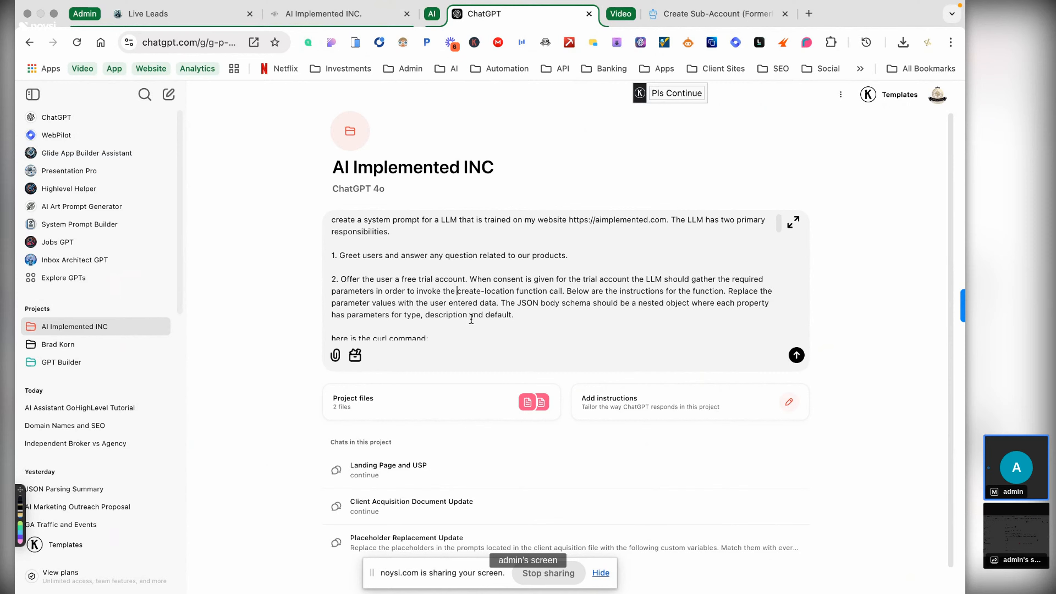
# - Add instructions to collect the user's website and invoke emails-and-contacts before the create-location call
pyautogui.write('emails')
pyautogui.press('BackSpace')
pyautogui.press('BackSpace')
pyautogui.press('BackSpace')
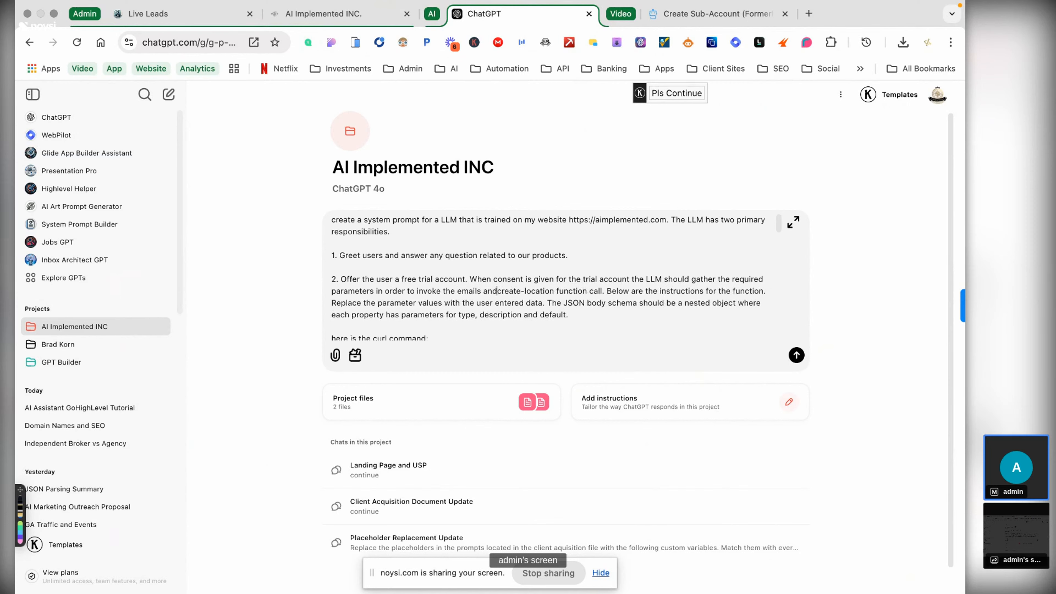
pyautogui.press('BackSpace')
pyautogui.press('BackSpace')
pyautogui.press('BackSpace')
pyautogui.press('BackSpace')
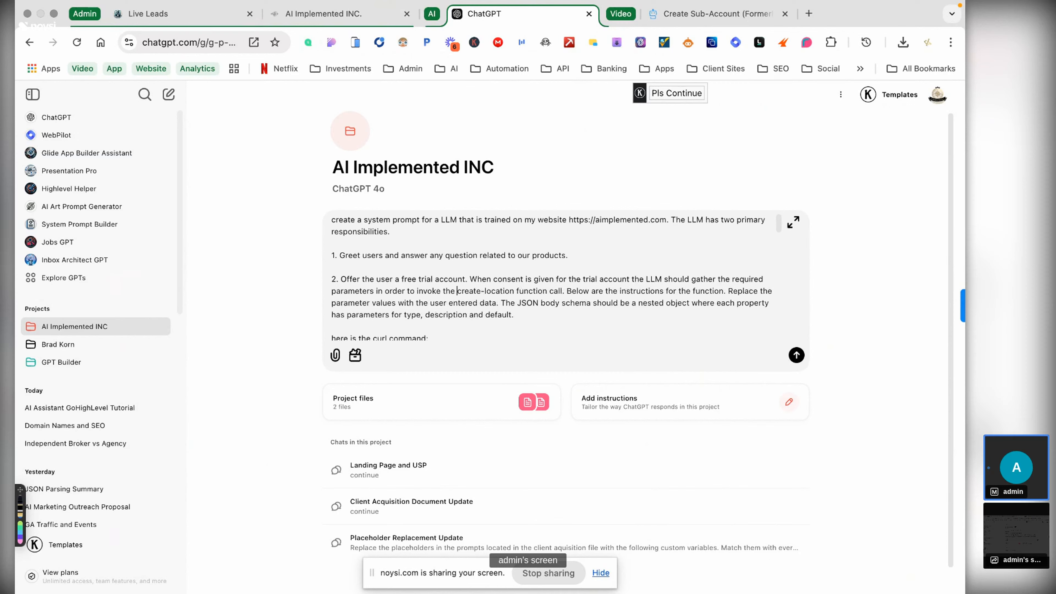
pyautogui.press('BackSpace')
pyautogui.write('call. To ')
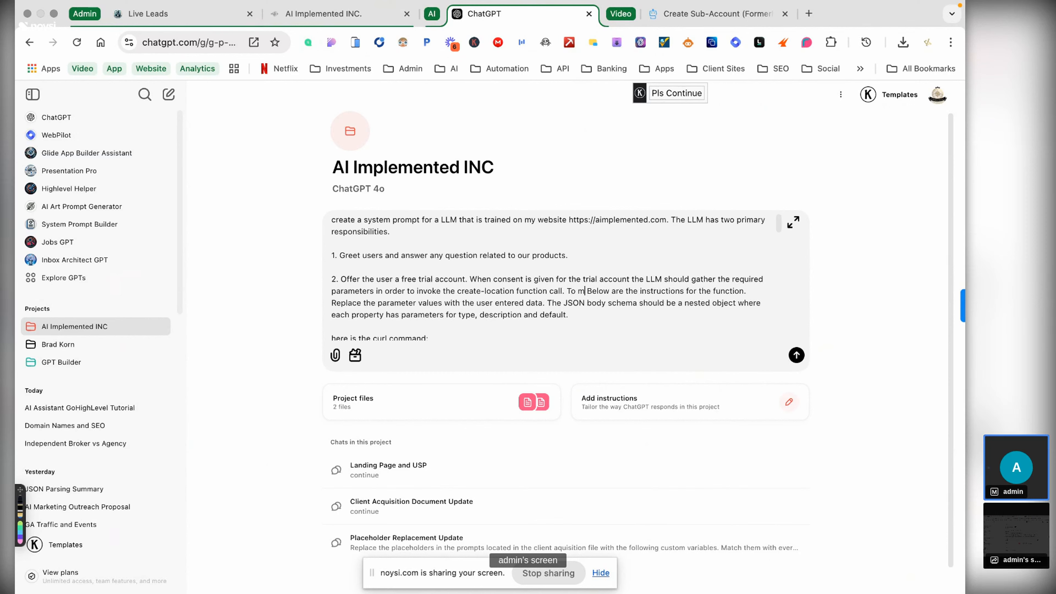
pyautogui.write('gath')
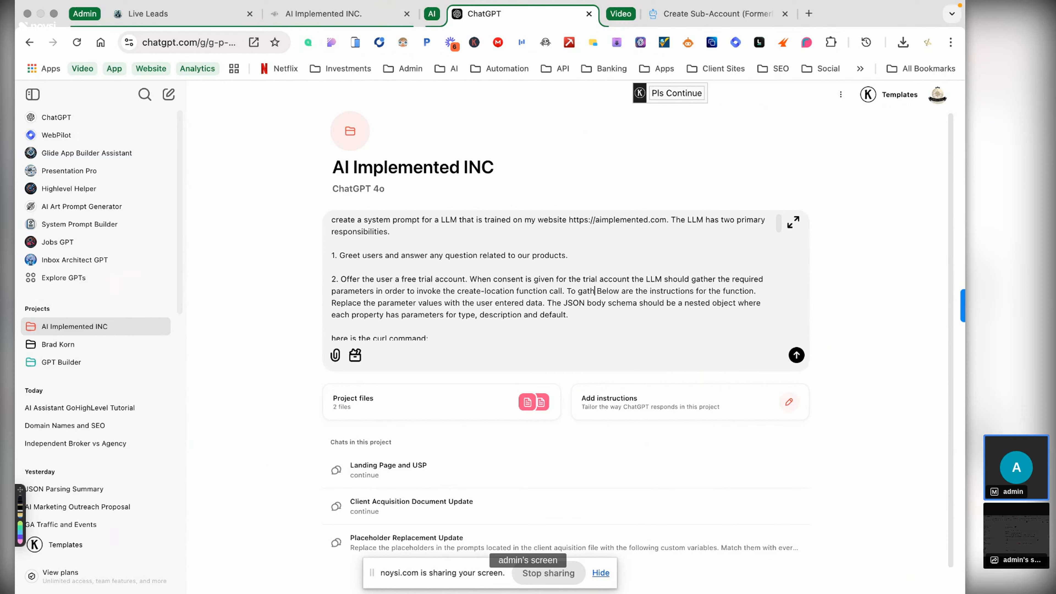
pyautogui.press('BackSpace')
pyautogui.press('BackSpace')
pyautogui.write('collect a')
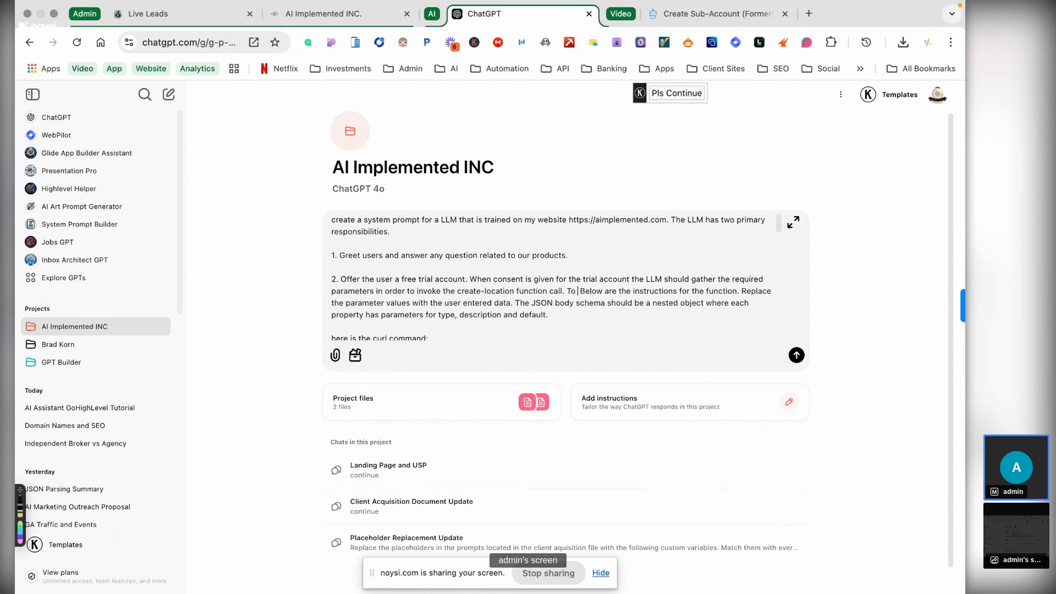
pyautogui.write('s muc ')
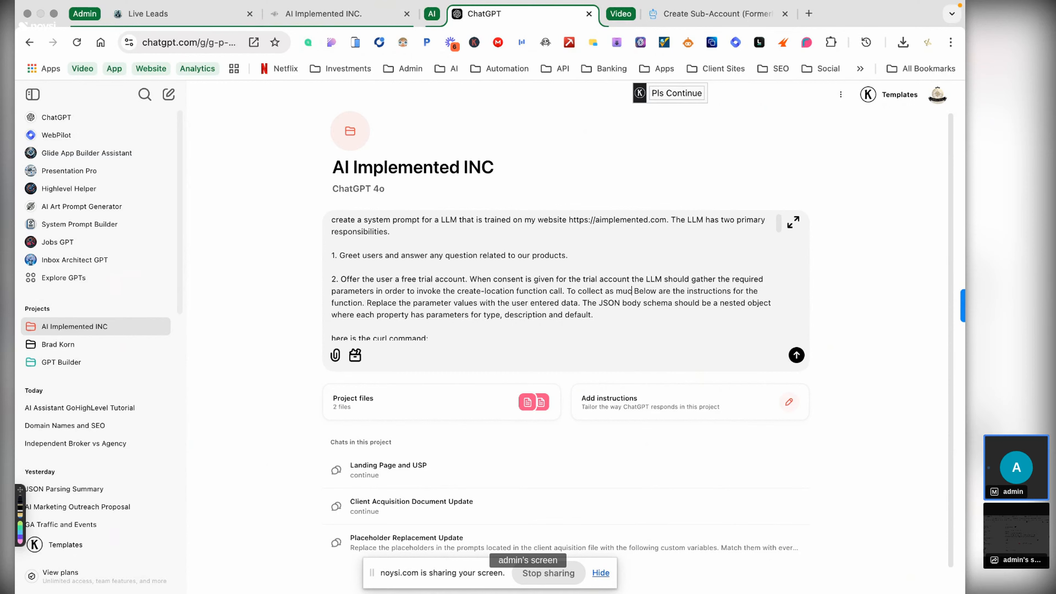
pyautogui.write('h infor')
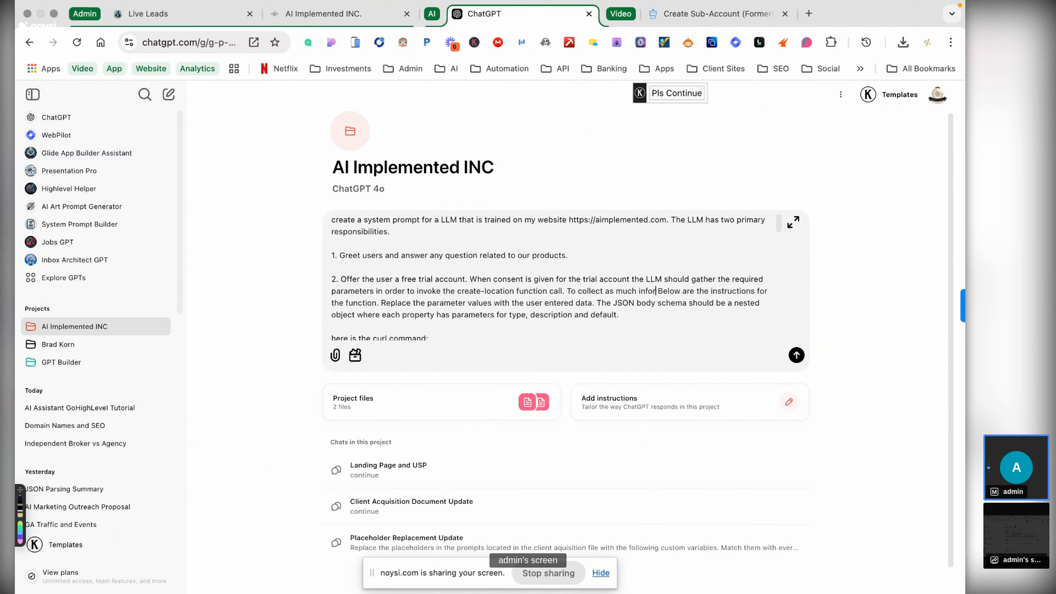
pyautogui.write('mation as poss')
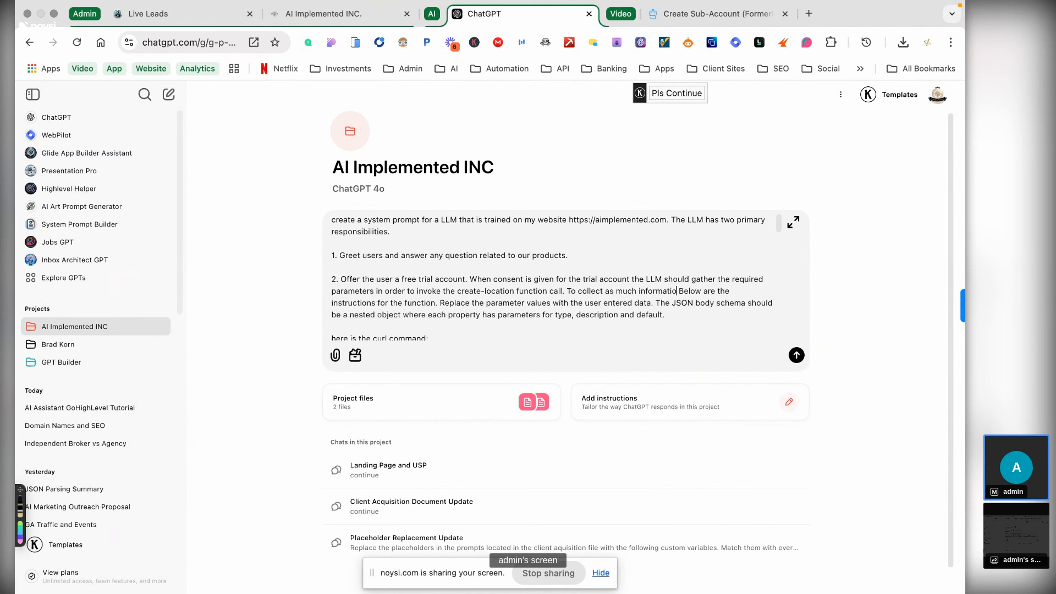
pyautogui.write('ible f')
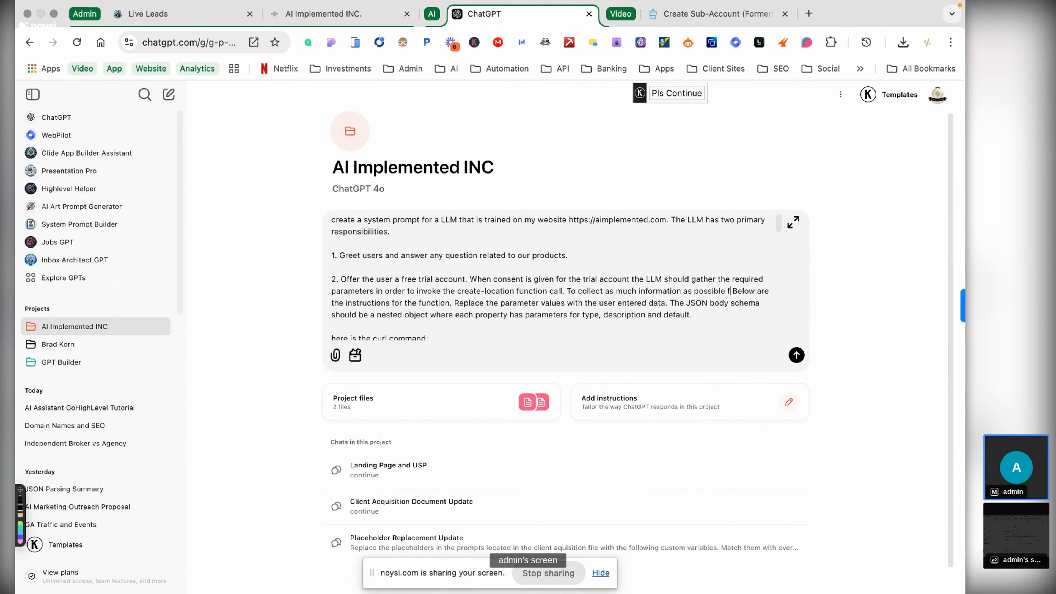
pyautogui.write('or')
pyautogui.press('BackSpace')
pyautogui.press('BackSpace')
pyautogui.write('rom the use')
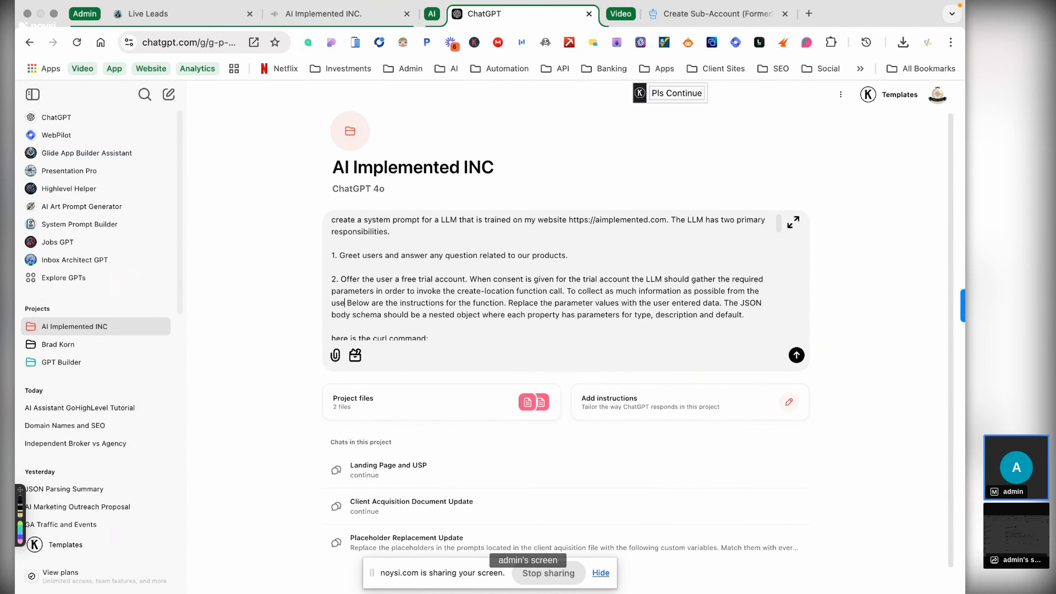
pyautogui.write('r ')
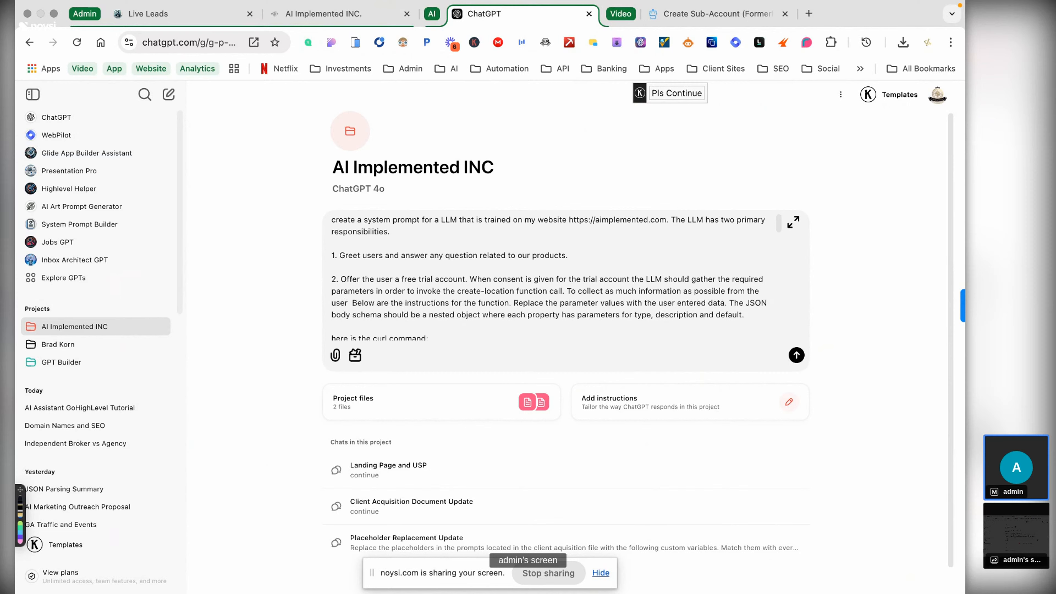
pyautogui.write('yo')
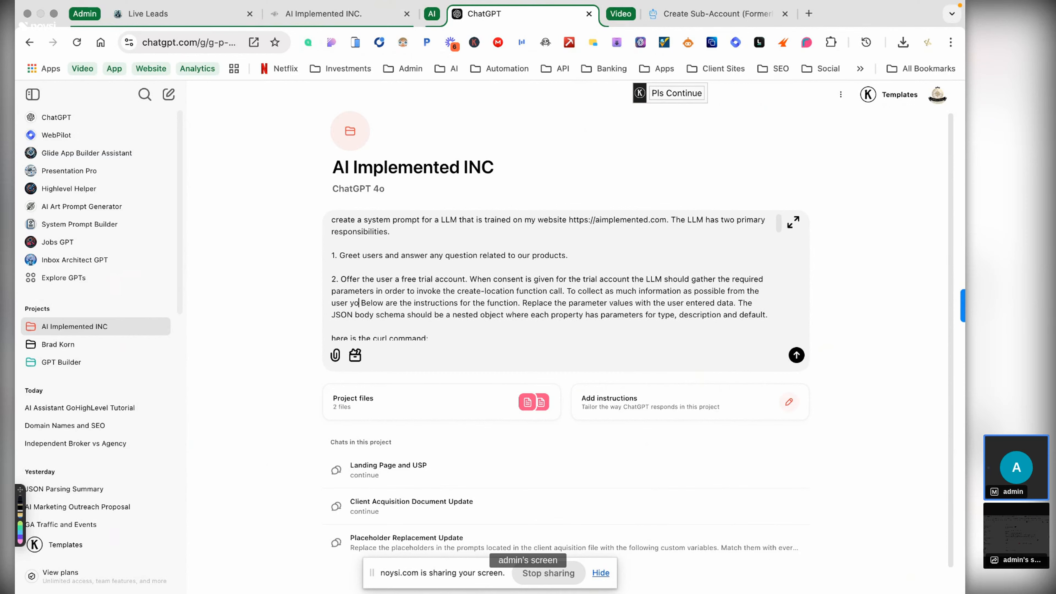
pyautogui.write('u are to ')
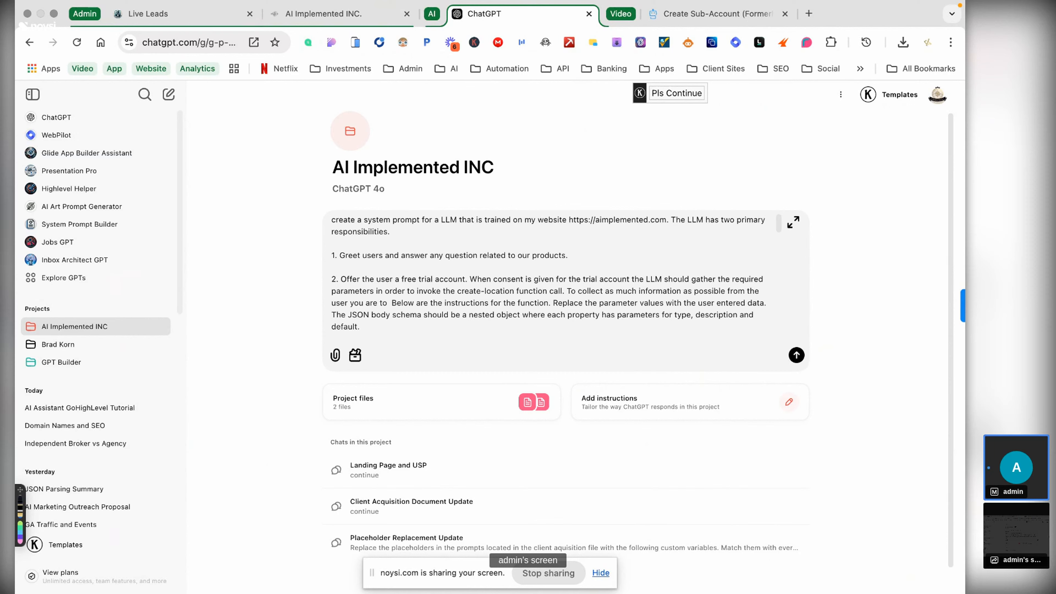
pyautogui.write('collec')
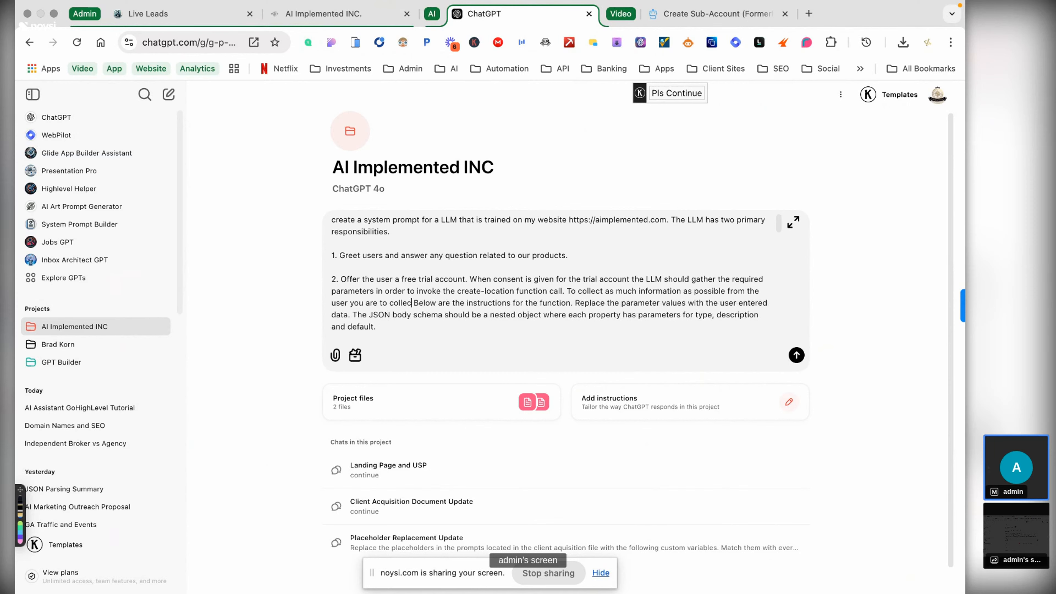
pyautogui.write('t the users ')
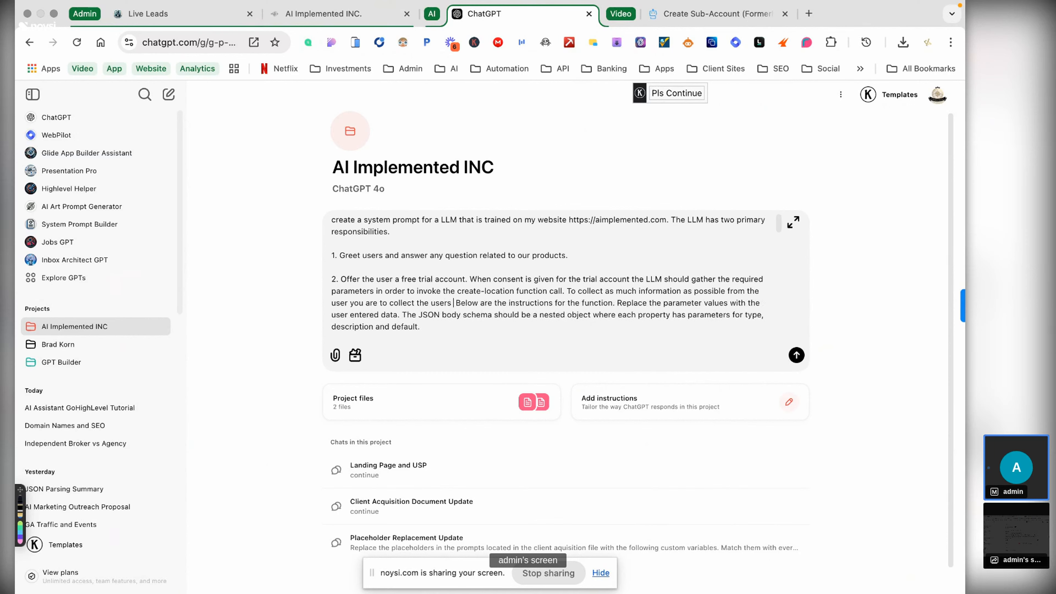
pyautogui.write('website')
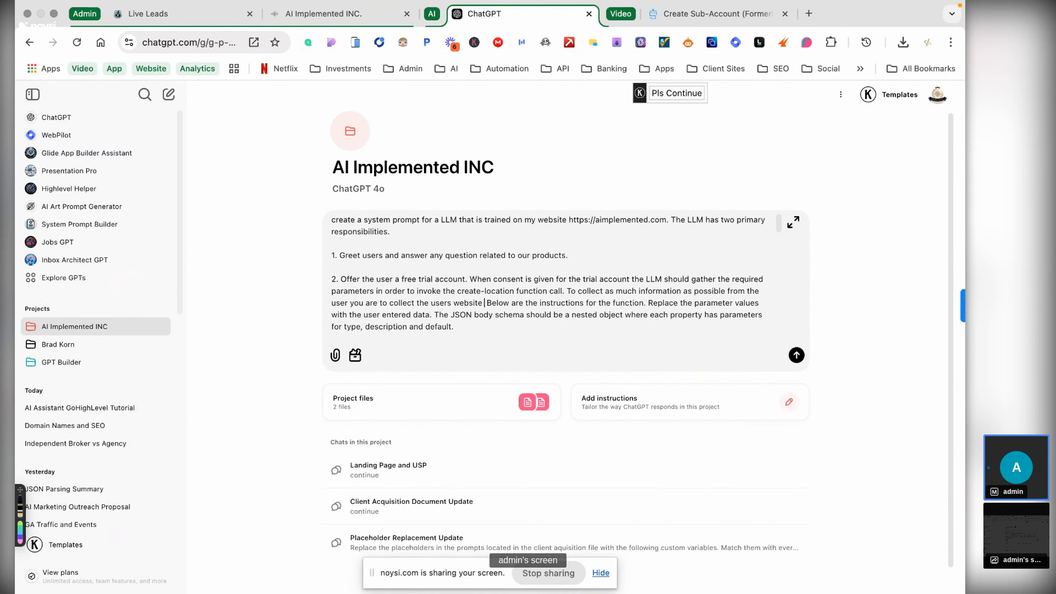
pyautogui.write(' and then')
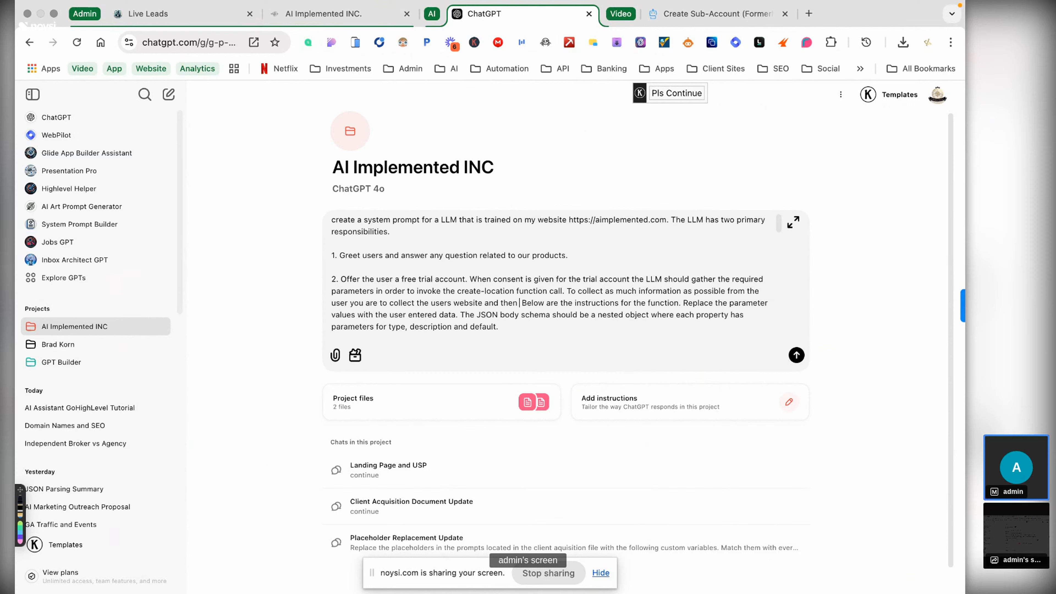
pyautogui.write(' invoke')
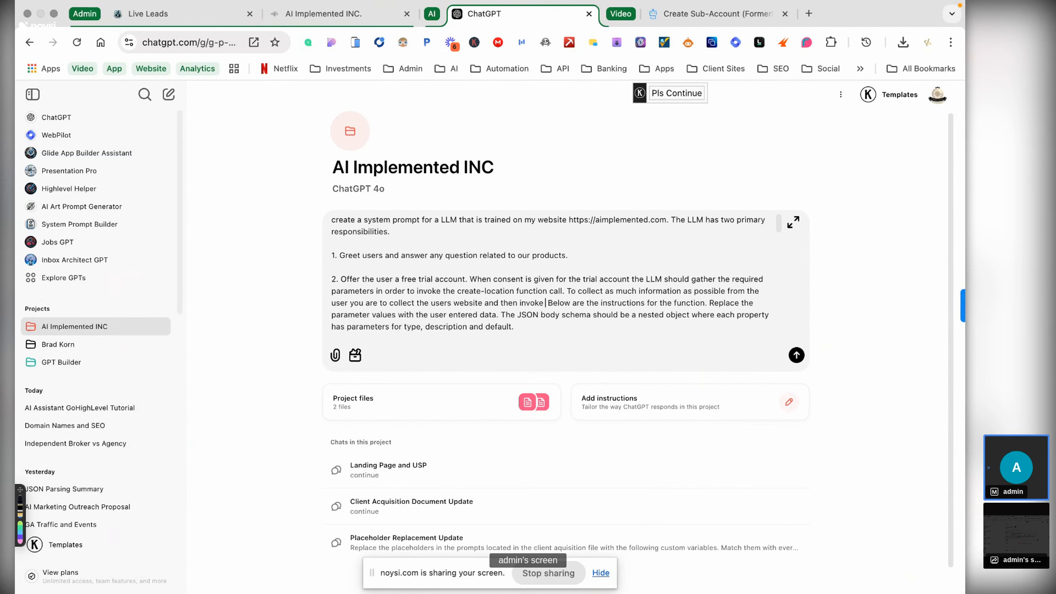
pyautogui.write(' the ')
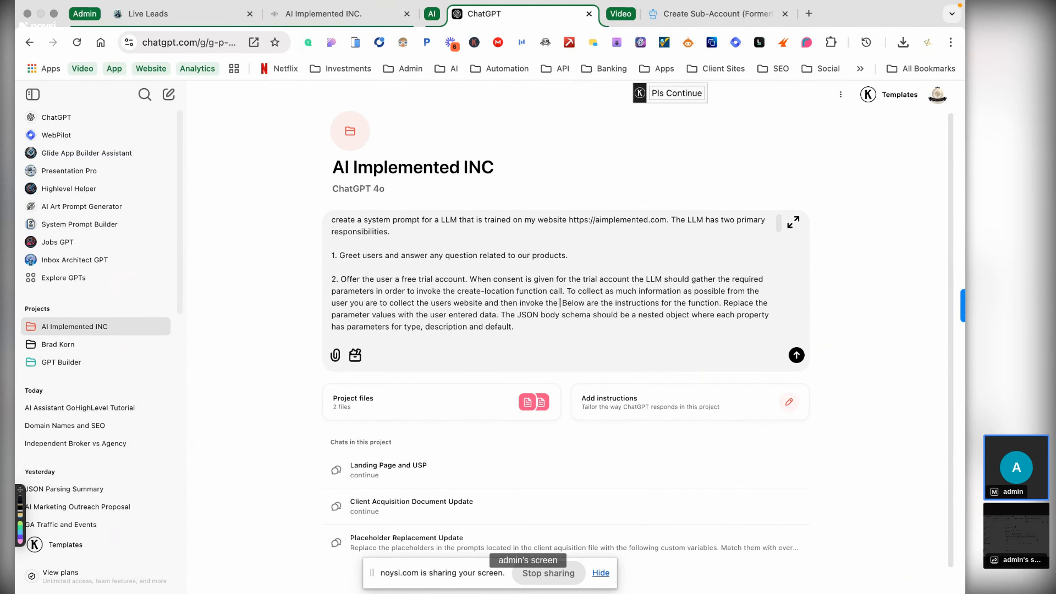
pyautogui.write('e')
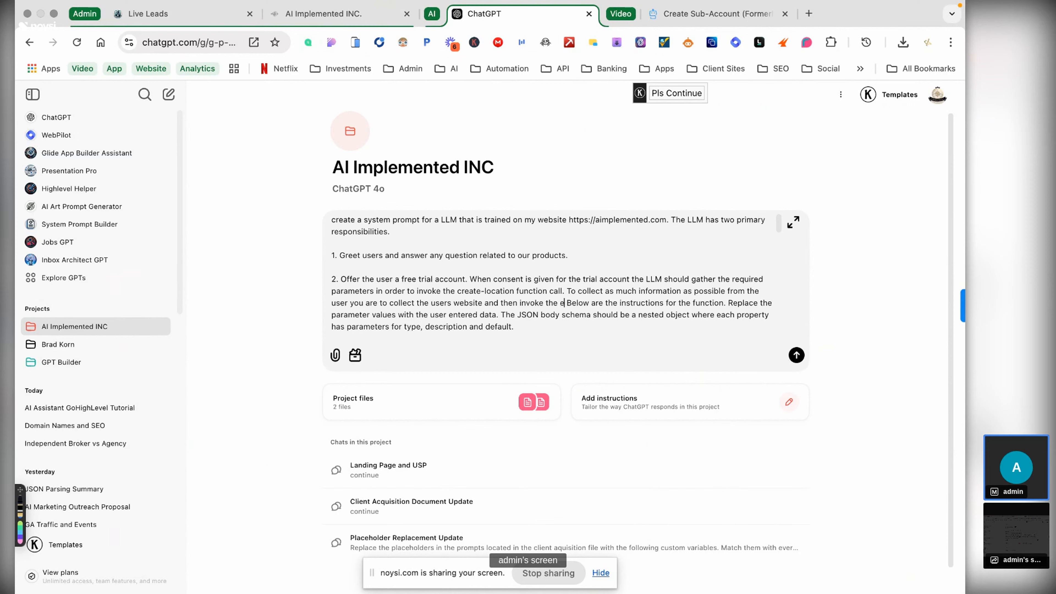
pyautogui.write('mails-and')
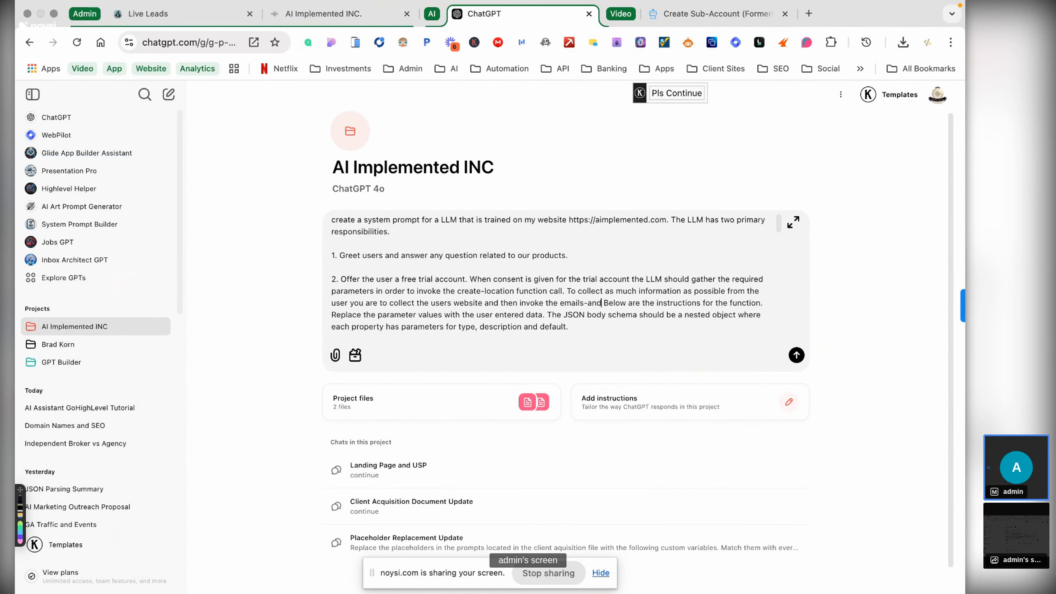
pyautogui.write('-cont')
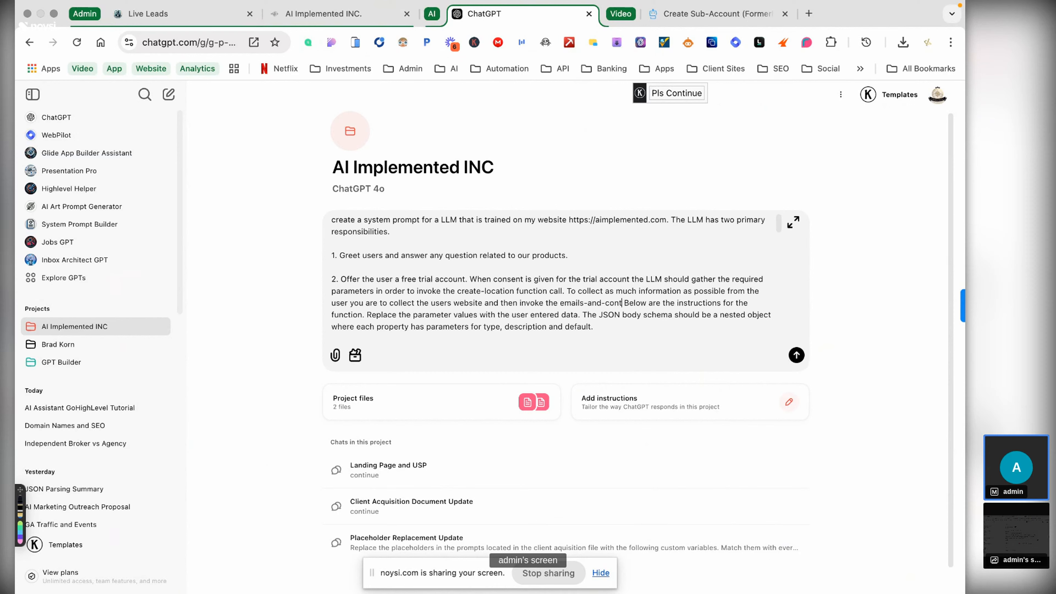
pyautogui.write('acts')
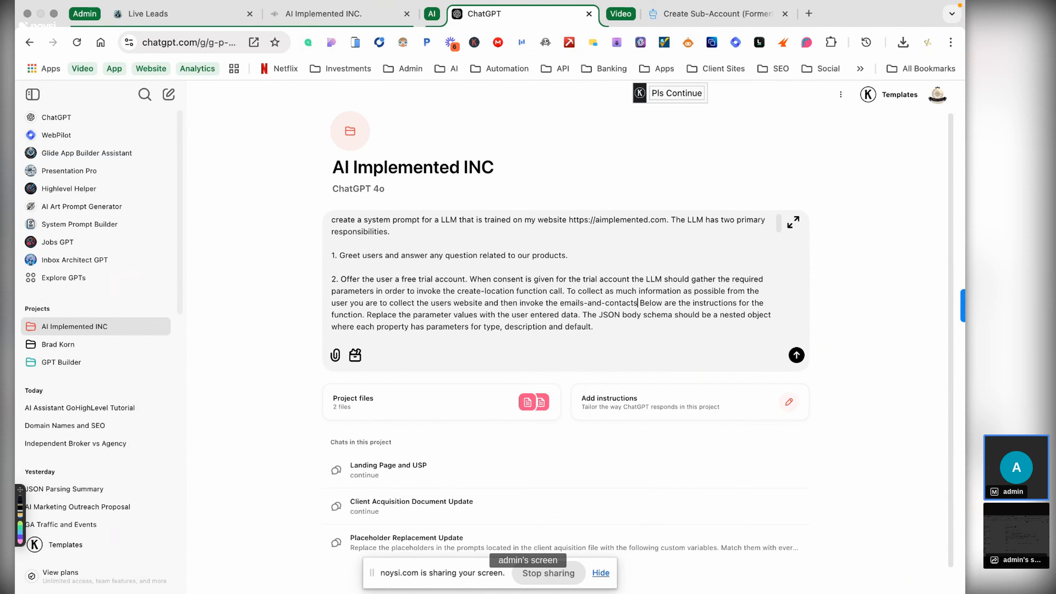
pyautogui.write(' function ca ')
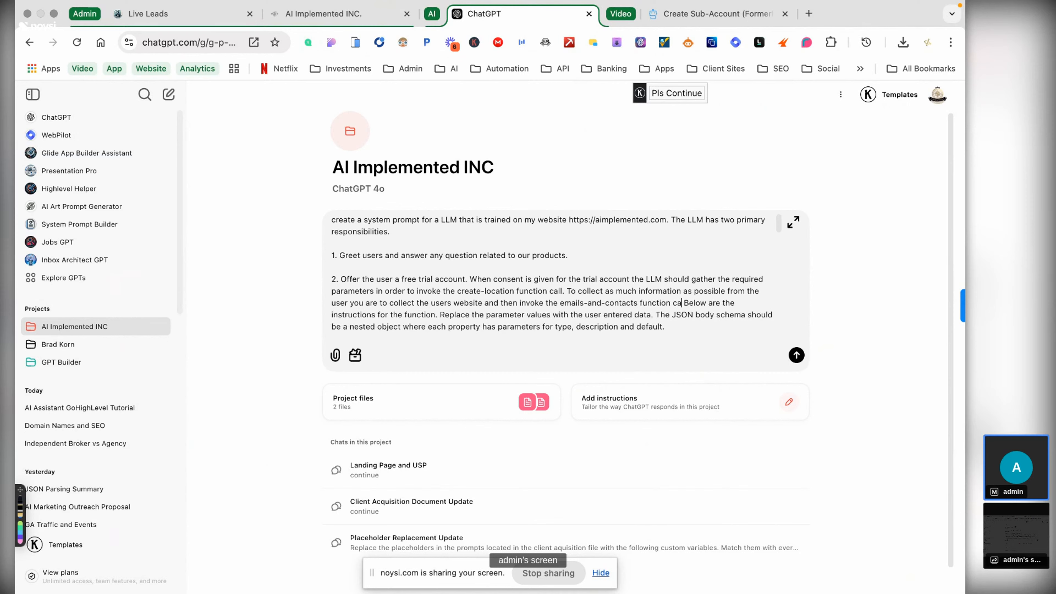
pyautogui.write('ll in order to ')
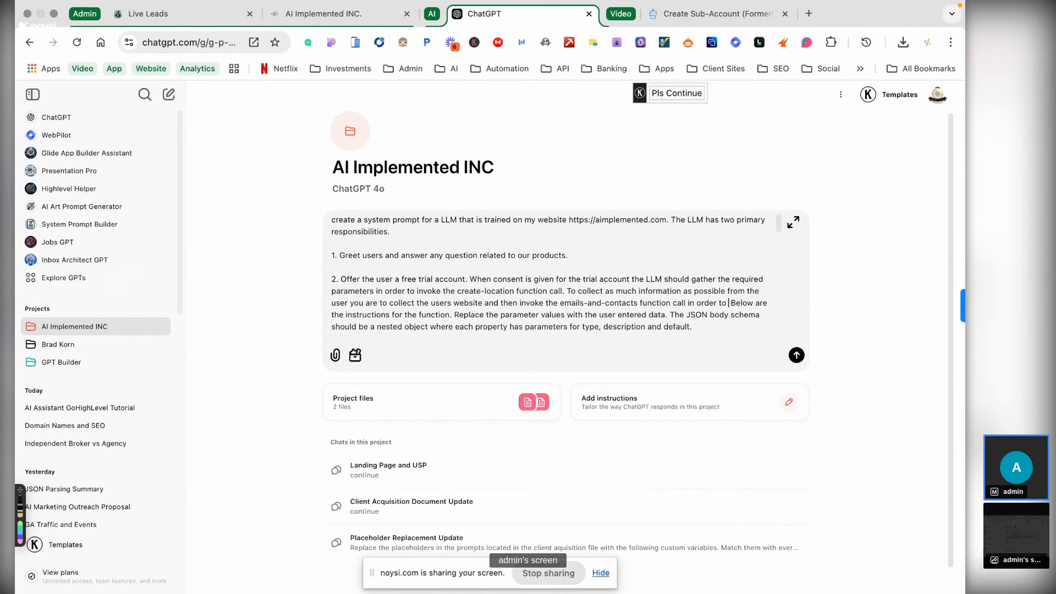
pyautogui.write('pop')
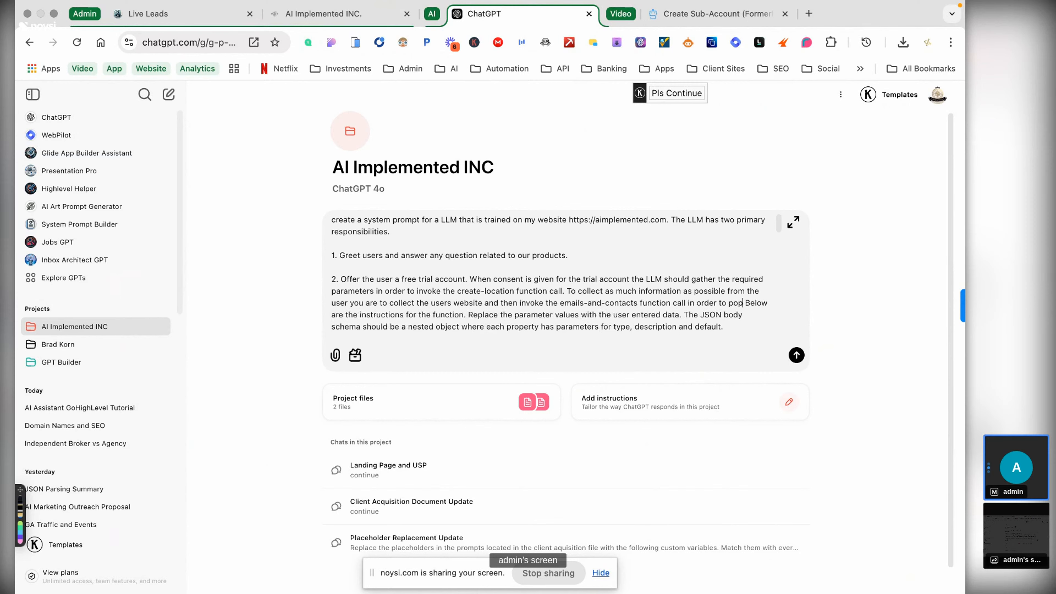
pyautogui.write('ulate the ')
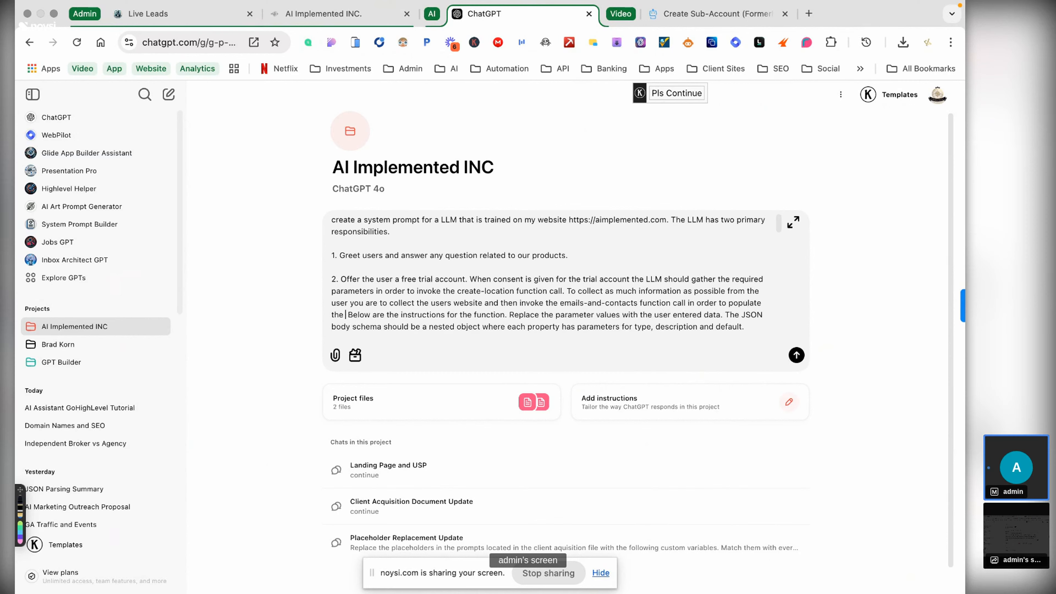
pyautogui.write('para')
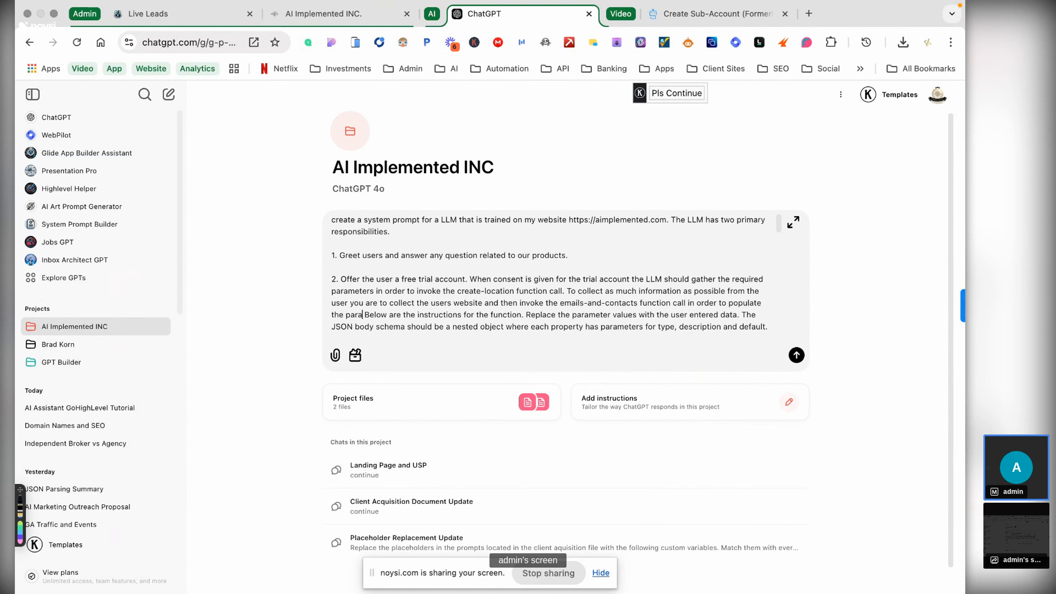
pyautogui.write('metetr')
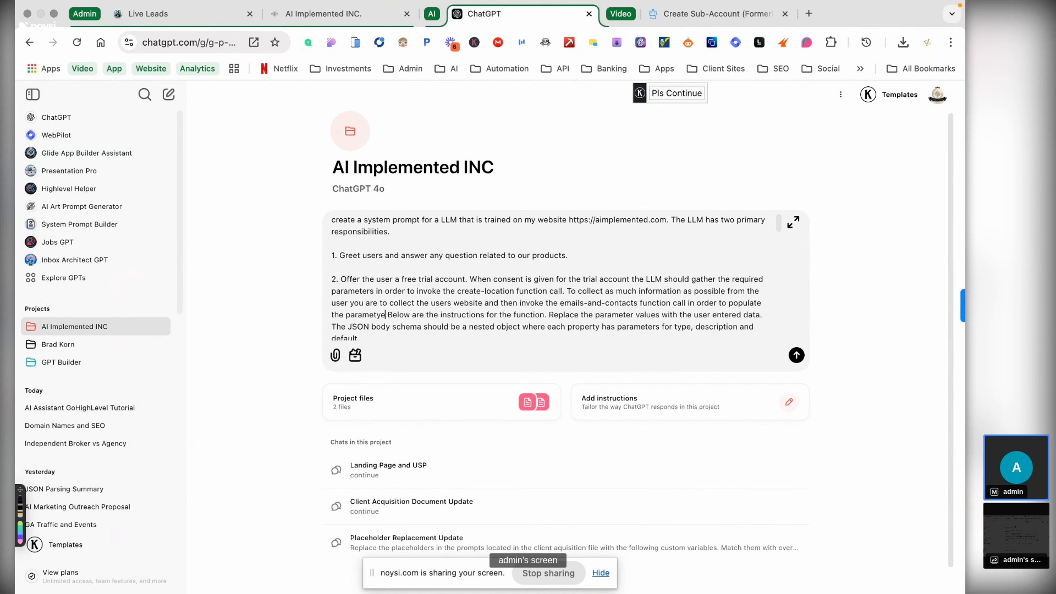
pyautogui.press('BackSpace')
pyautogui.press('BackSpace')
pyautogui.press('BackSpace')
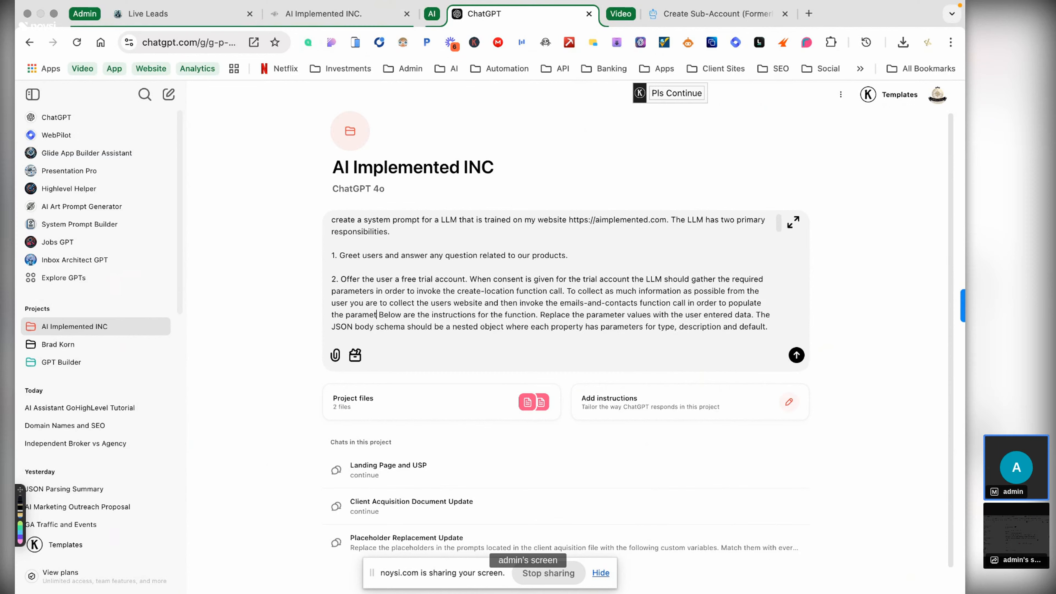
pyautogui.write('er val')
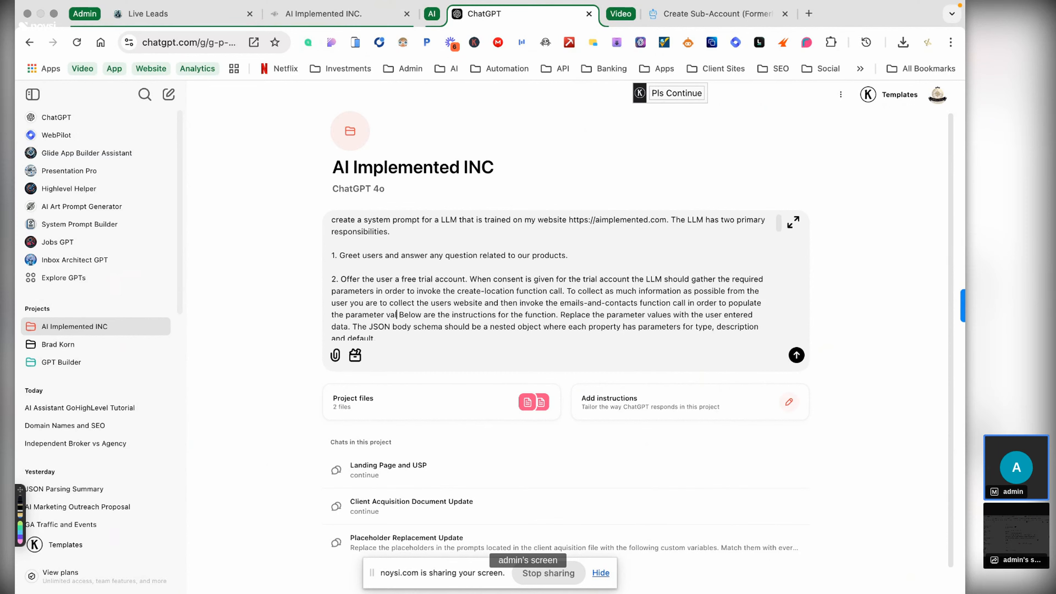
pyautogui.write('ues in the')
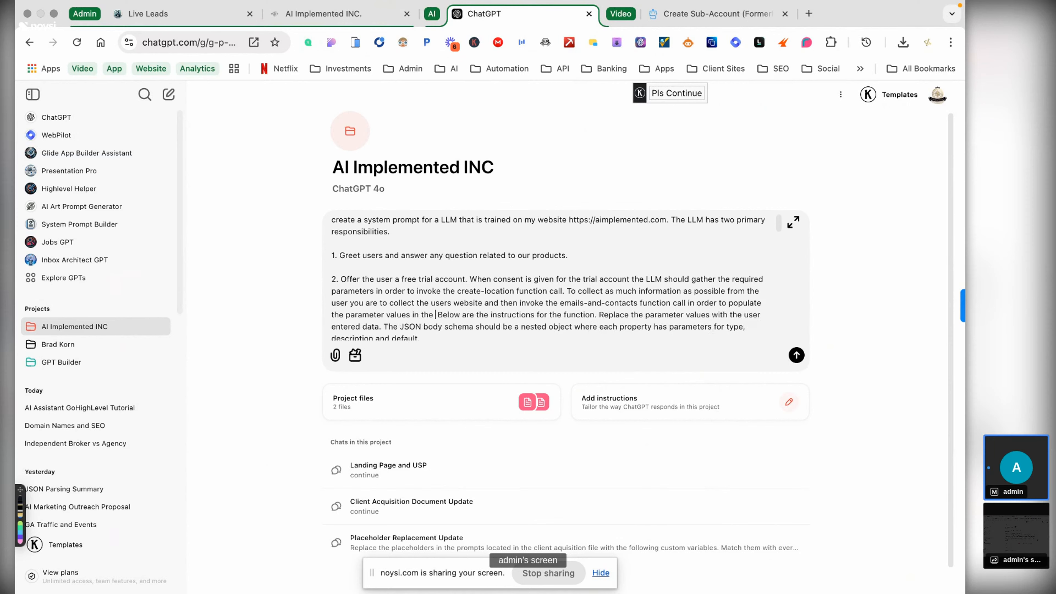
pyautogui.write(' cr')
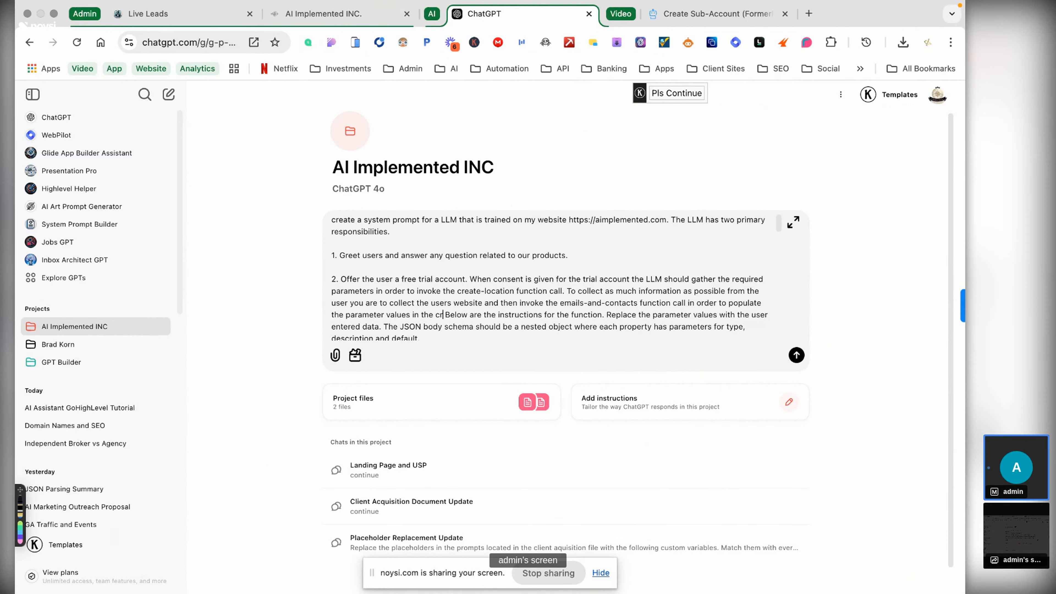
pyautogui.write('eate-location')
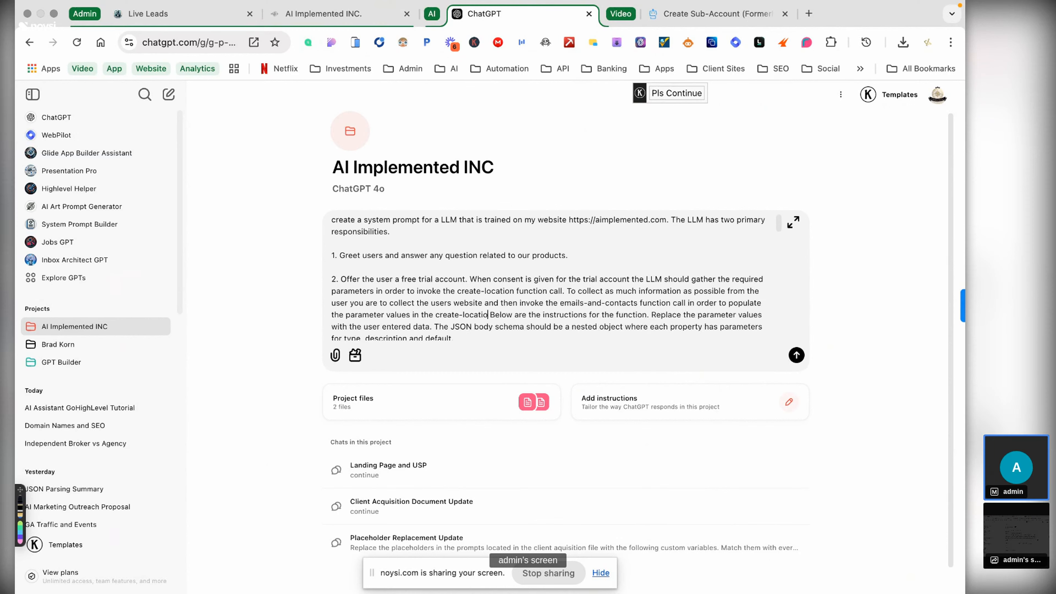
pyautogui.write(' function call.')
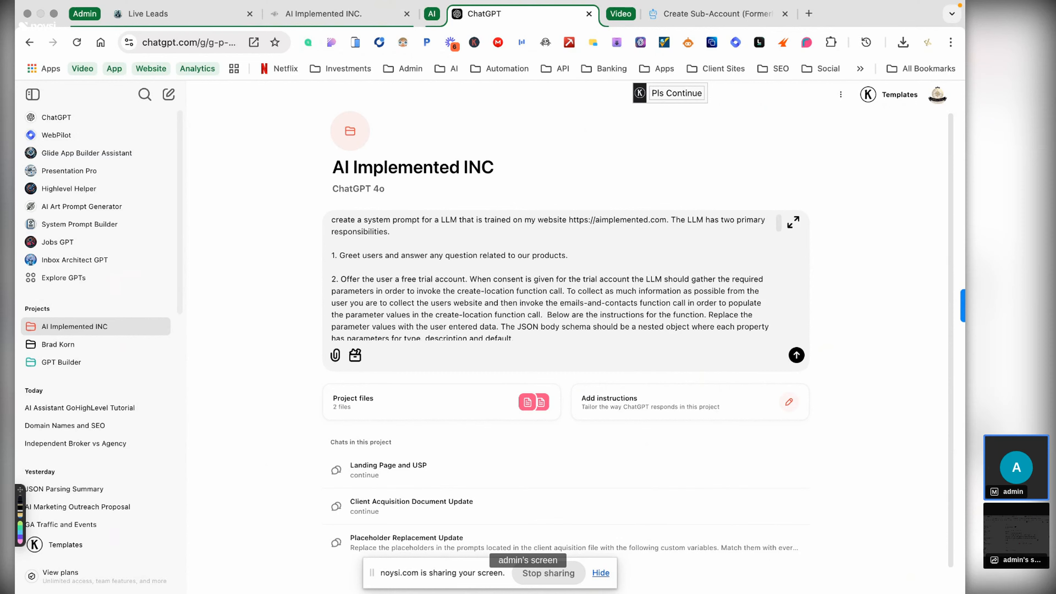
pyautogui.press('BackSpace')
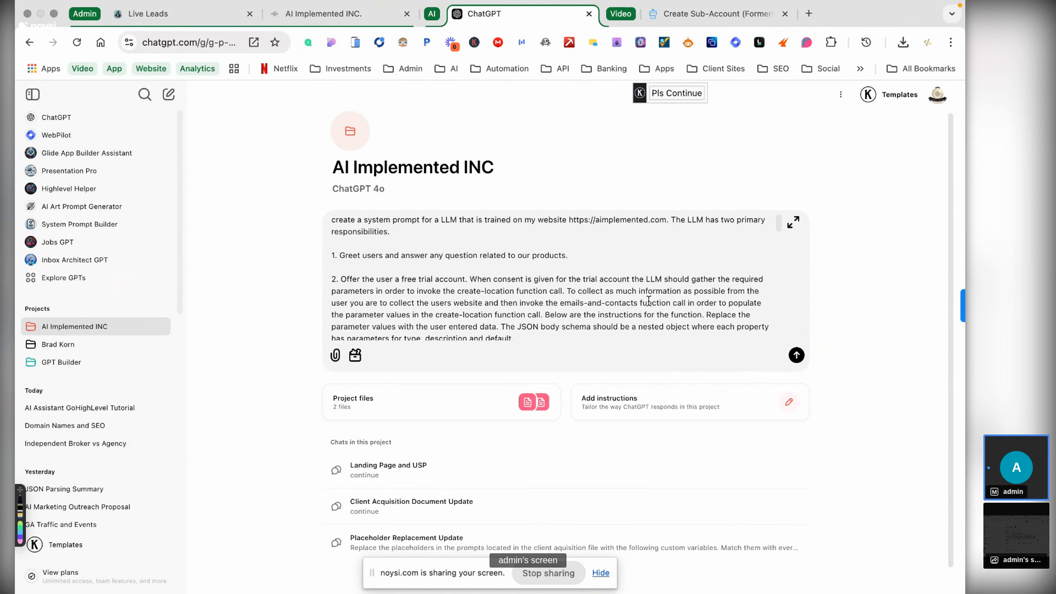
# - Pluralize 'functions' and source values from emails-and-contacts payload data, else collect them manually
pyautogui.click(706, 316)
pyautogui.write('s')
pyautogui.scroll(-1, 512, 300)
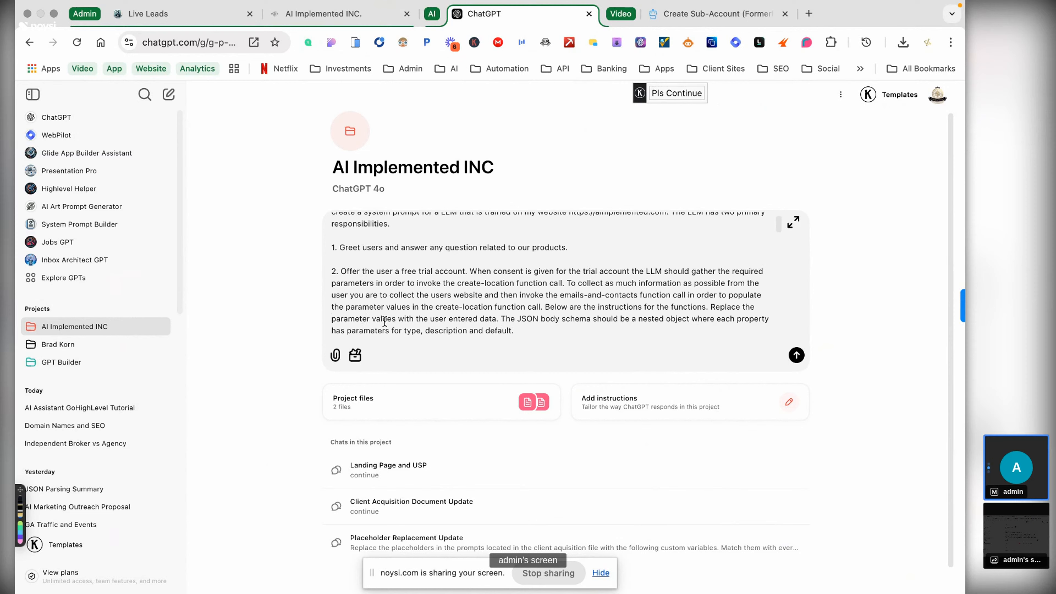
pyautogui.click(430, 319)
pyautogui.write('payload')
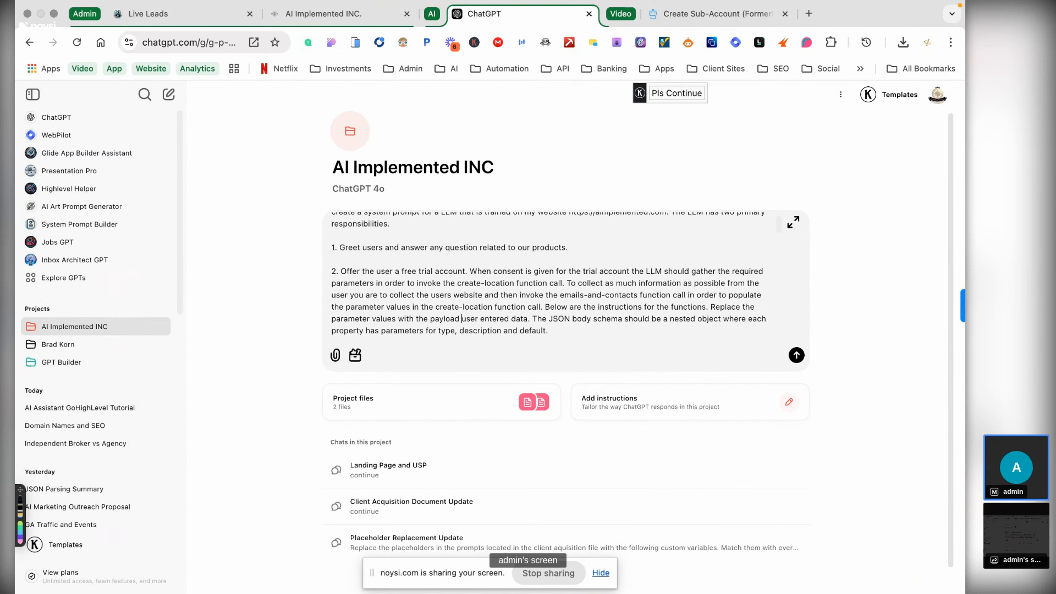
pyautogui.write(' data from the ')
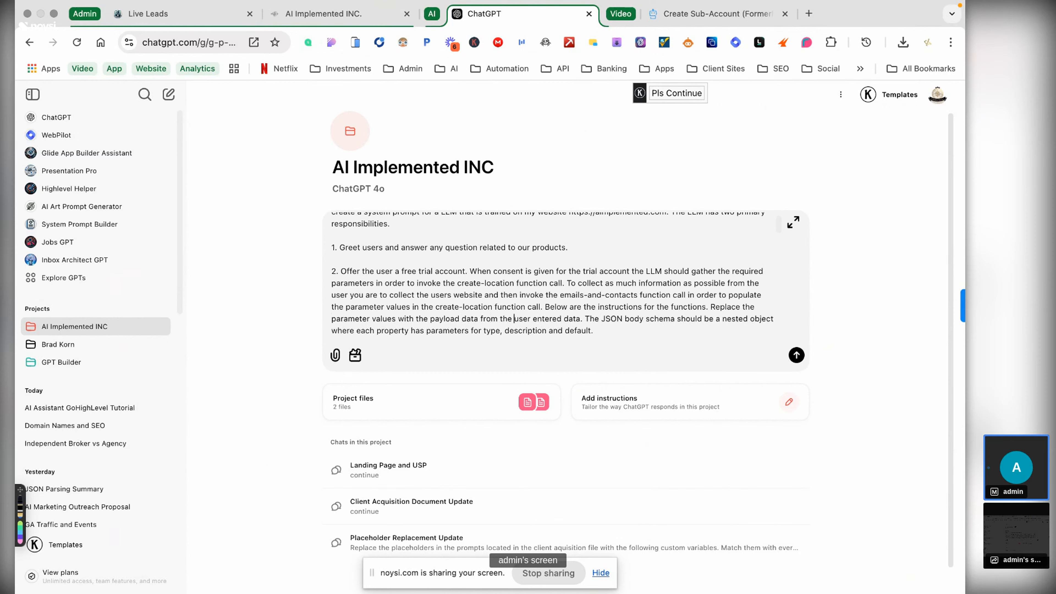
pyautogui.write('e')
pyautogui.write('mails-and')
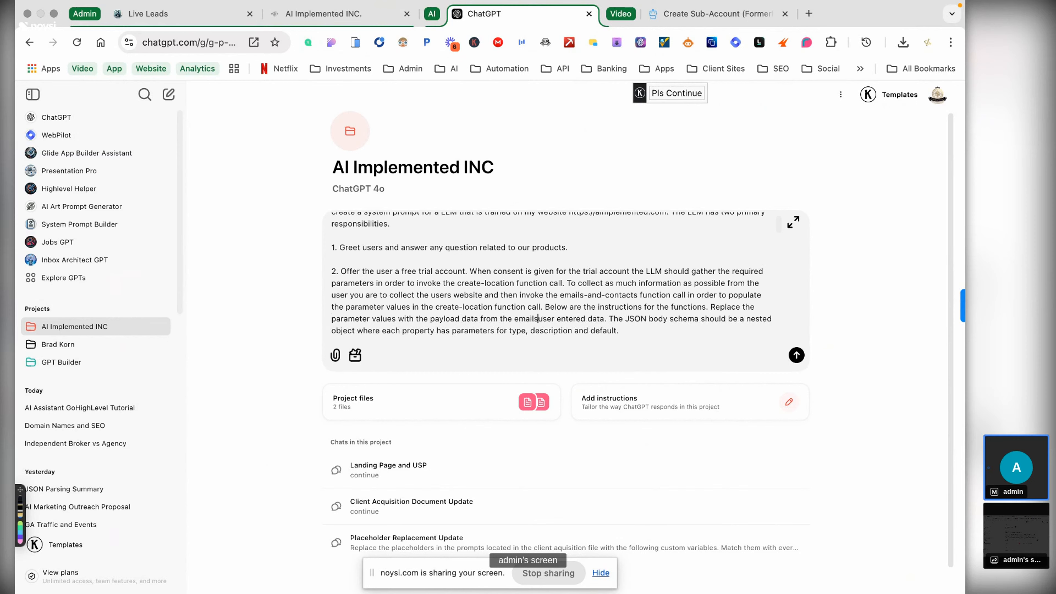
pyautogui.write('-contac')
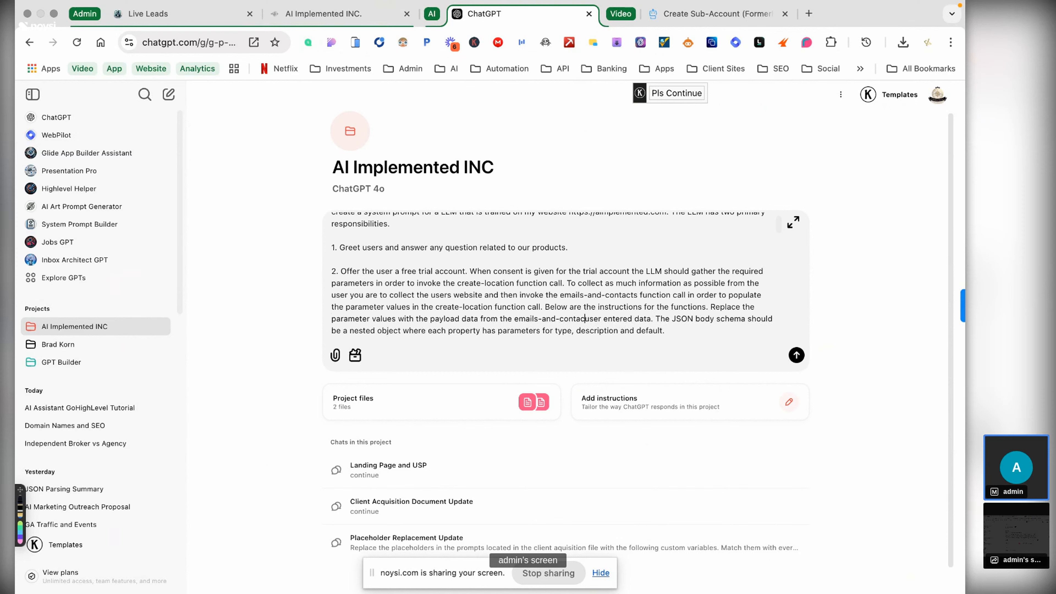
pyautogui.write('ts ')
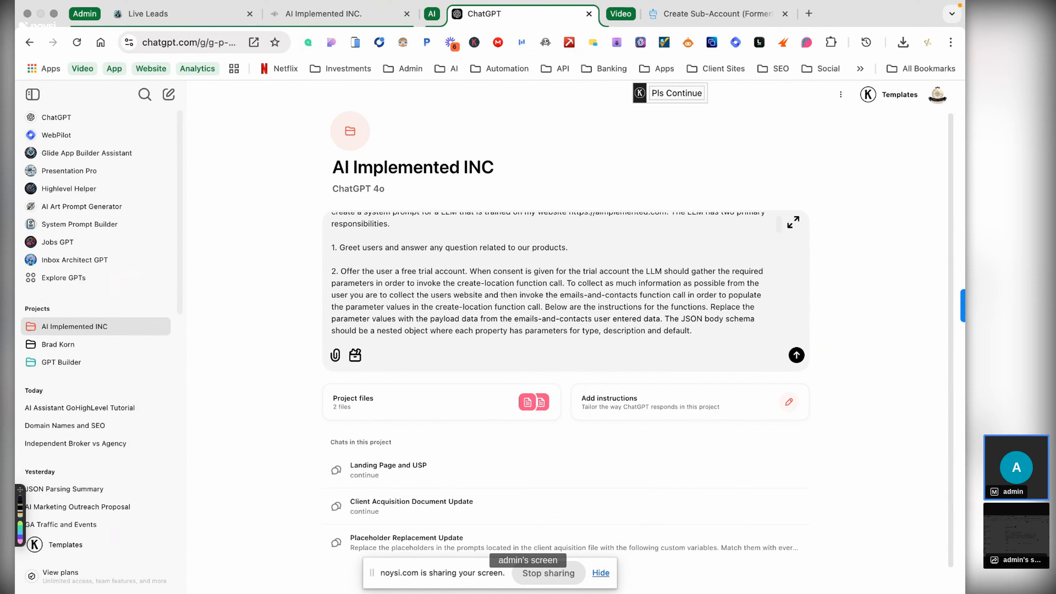
pyautogui.write('re')
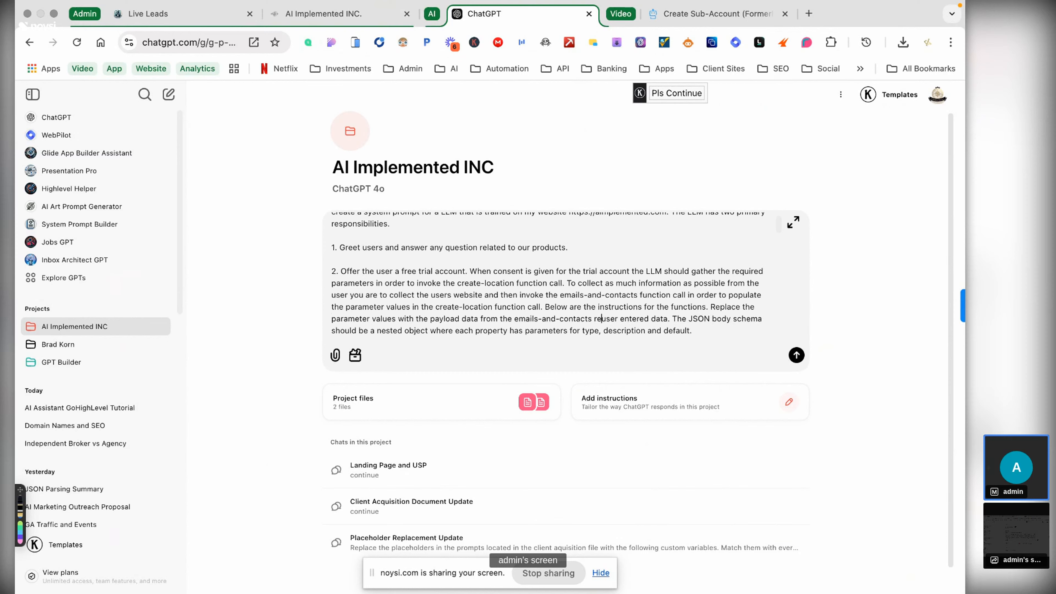
pyautogui.write('sults and ')
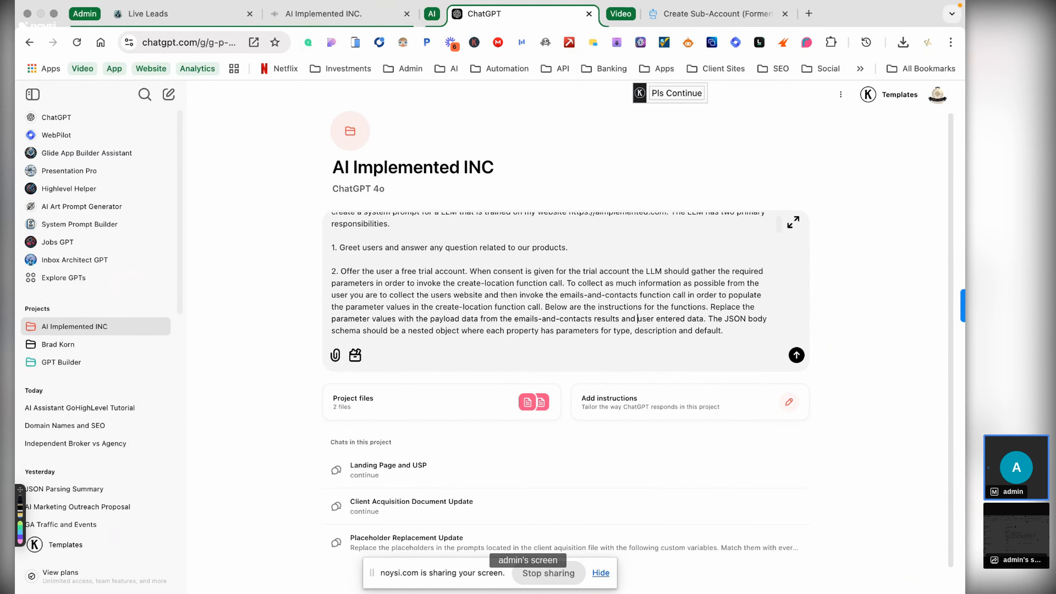
pyautogui.write('if n')
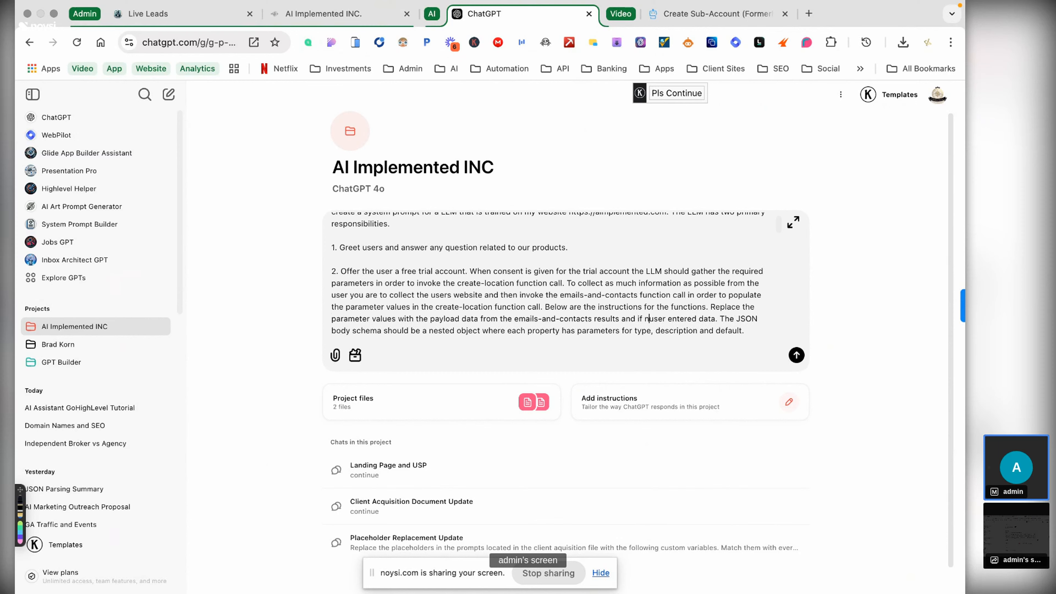
pyautogui.press('BackSpace')
pyautogui.write('the user')
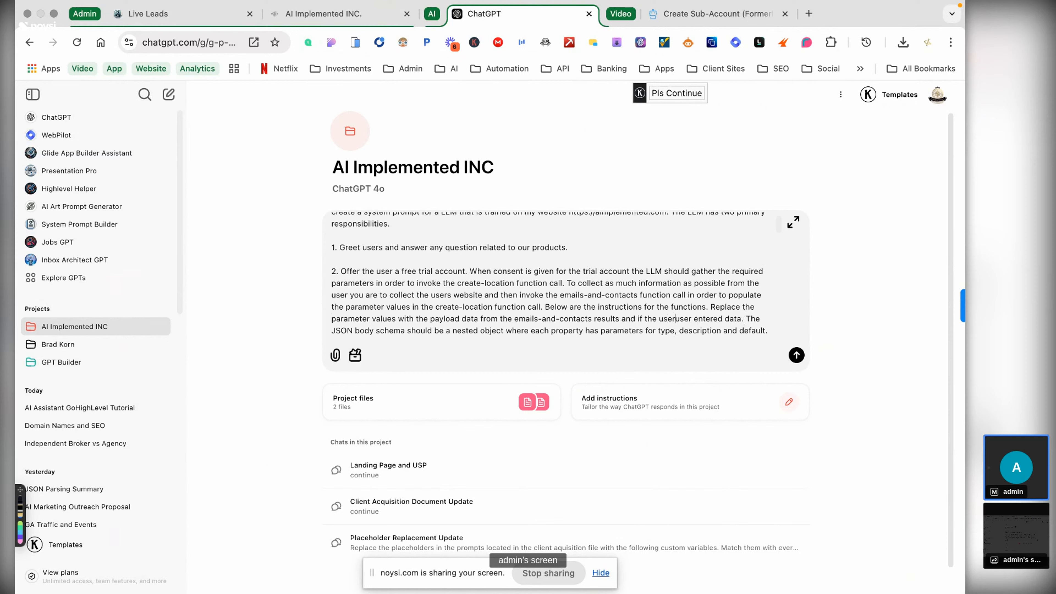
pyautogui.write(' has no websit')
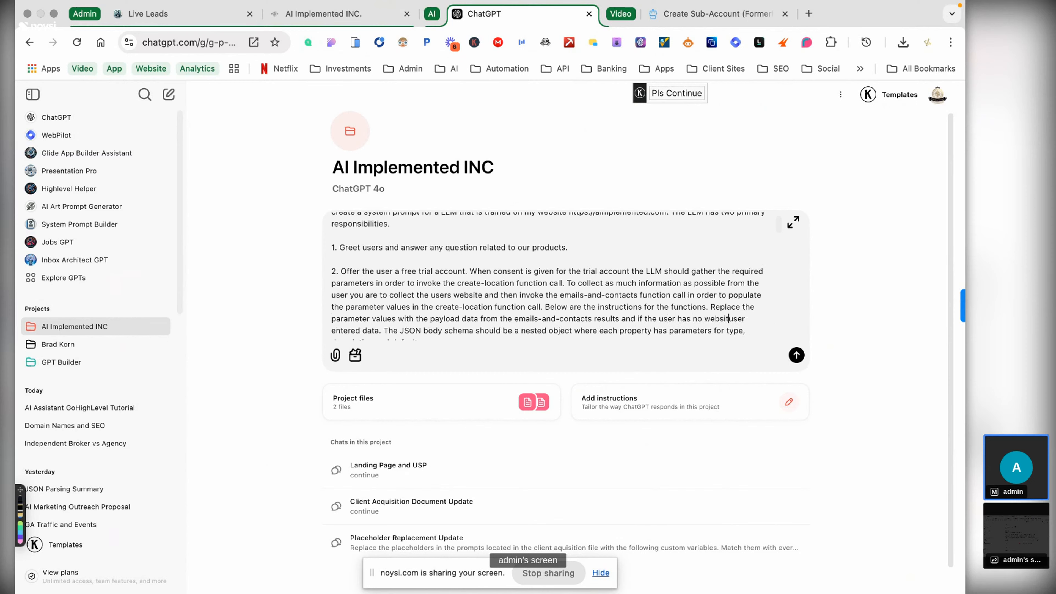
pyautogui.write('e ')
pyautogui.write('then co')
pyautogui.write('llect ')
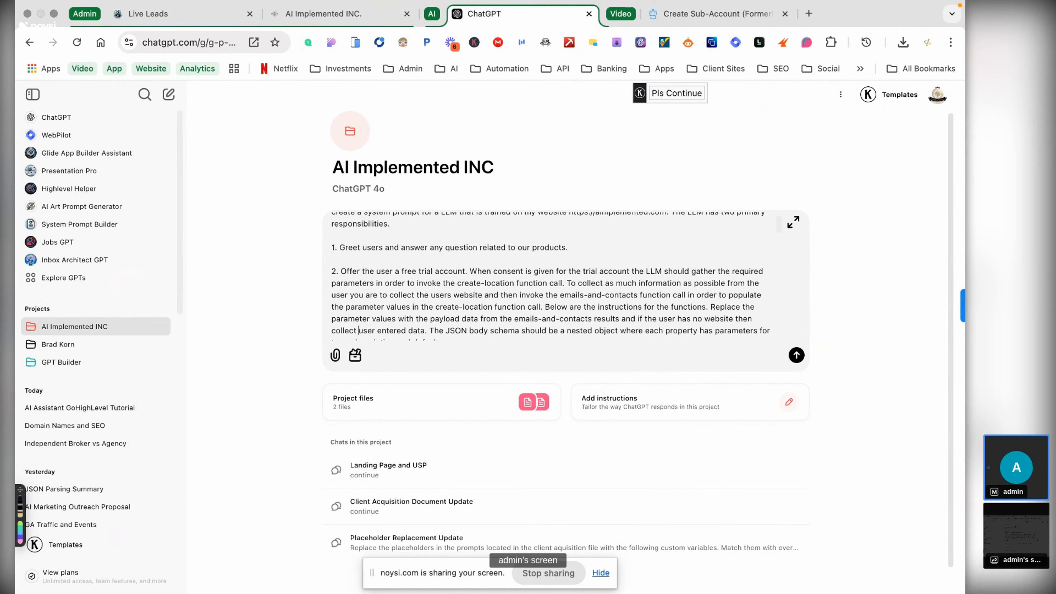
pyautogui.write('it manua')
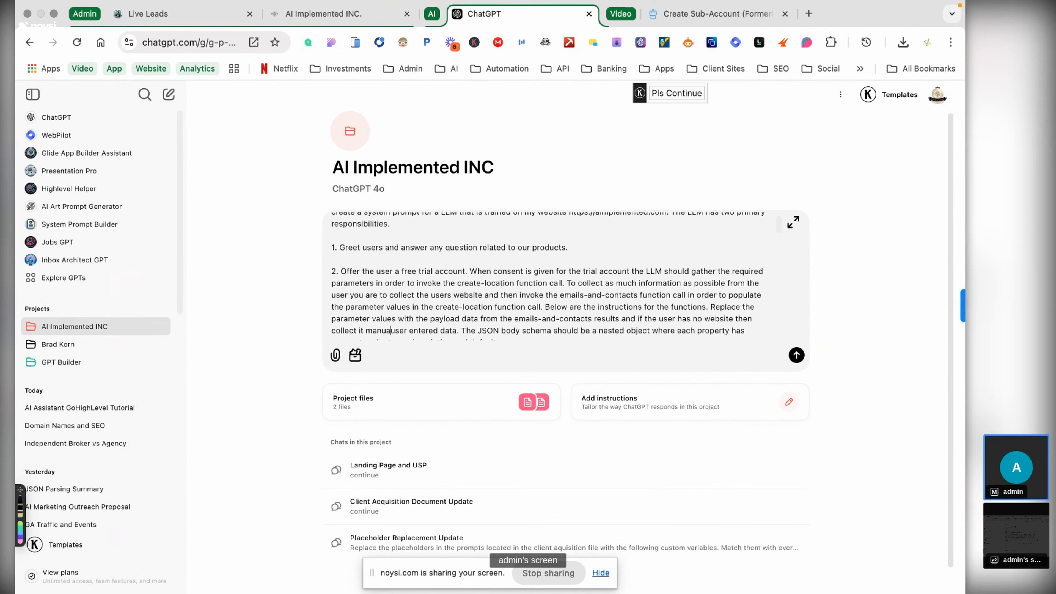
pyautogui.write('lly.')
pyautogui.press('BackSpace')
pyautogui.press('BackSpace')
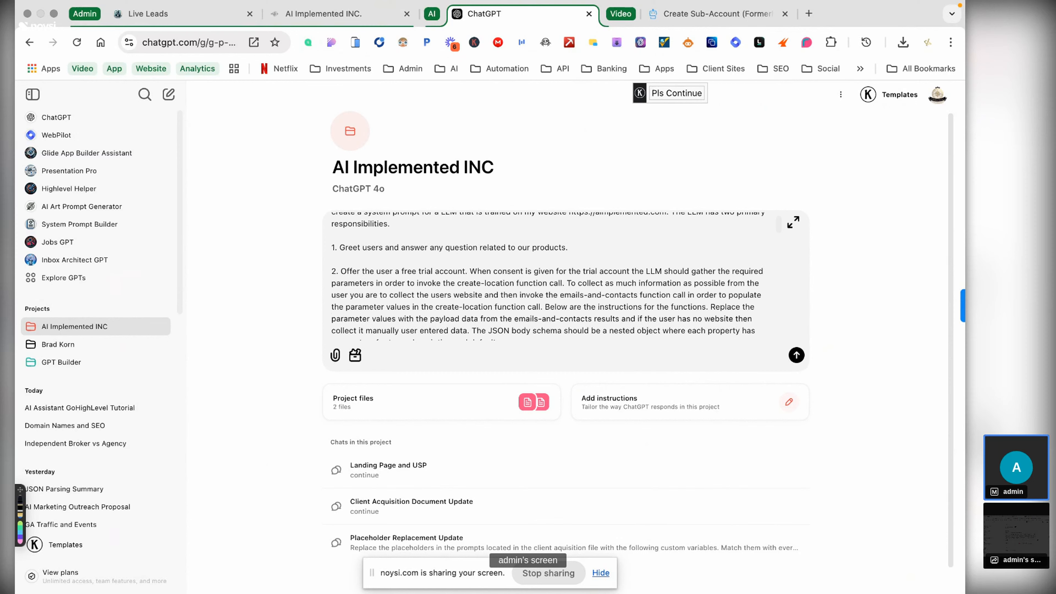
# - Clean up leftover words, pluralize 'schemas' and 'commands', and add blank lines above the curl command
pyautogui.scroll(-2, 478, 325)
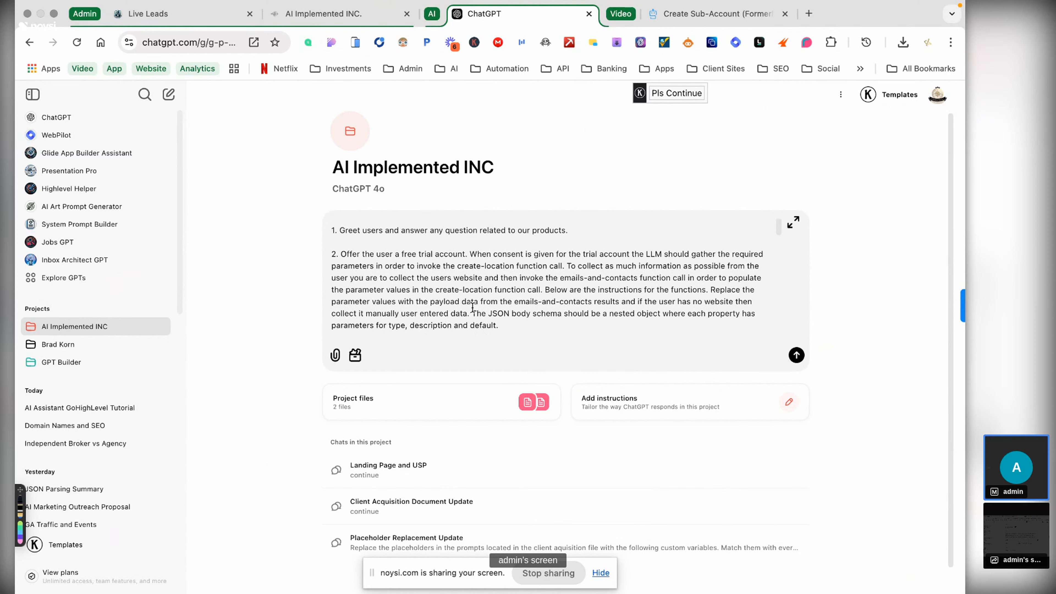
pyautogui.click(472, 314)
pyautogui.press('BackSpace')
pyautogui.press('BackSpace')
pyautogui.press('BackSpace')
pyautogui.press('BackSpace')
pyautogui.press('BackSpace')
pyautogui.press('BackSpace')
pyautogui.press('BackSpace')
pyautogui.press('BackSpace')
pyautogui.press('BackSpace')
pyautogui.press('BackSpace')
pyautogui.press('BackSpace')
pyautogui.press('BackSpace')
pyautogui.press('BackSpace')
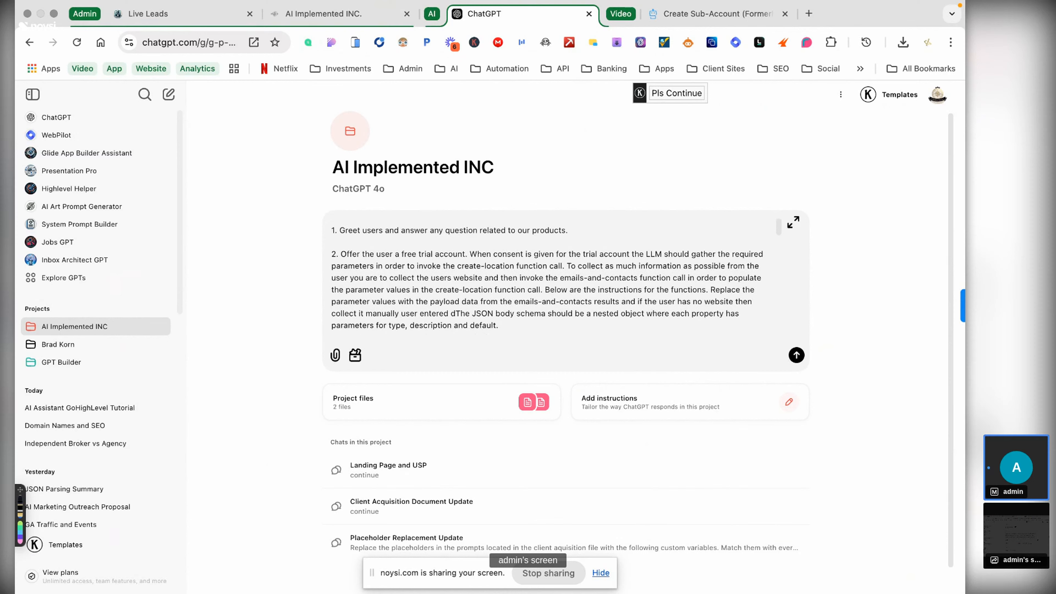
pyautogui.press('BackSpace')
pyautogui.press('BackSpace')
pyautogui.press('BackSpace')
pyautogui.press('BackSpace')
pyautogui.press('BackSpace')
pyautogui.press('BackSpace')
pyautogui.press('BackSpace')
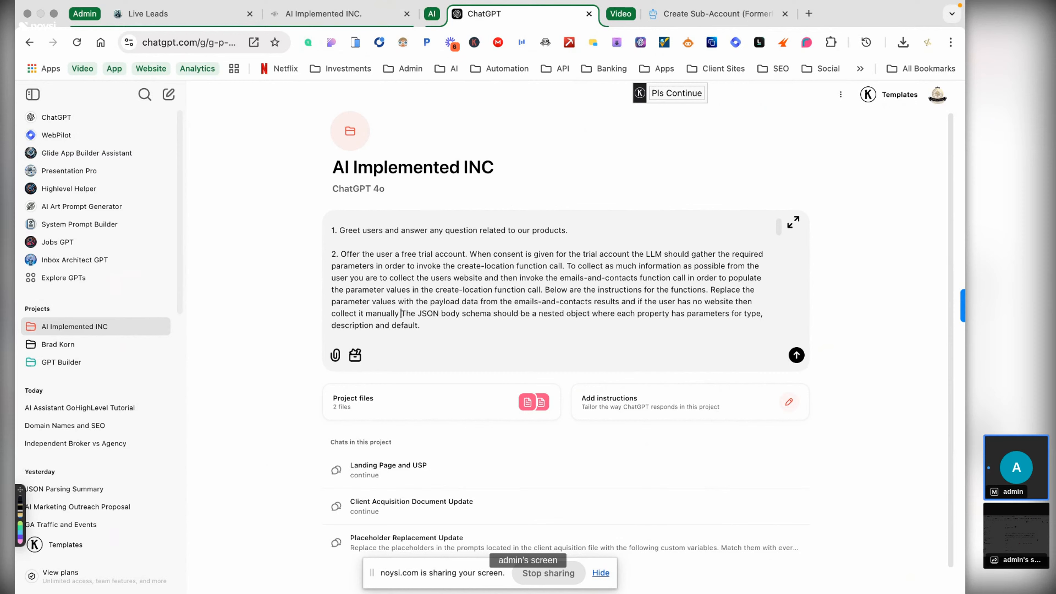
pyautogui.write('.')
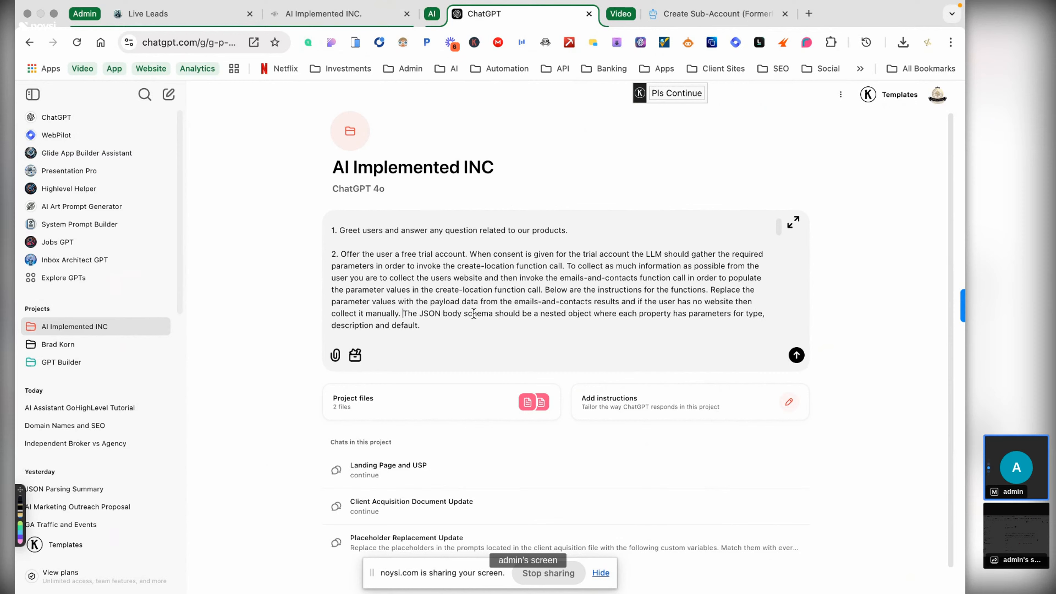
pyautogui.click(494, 313)
pyautogui.write('s')
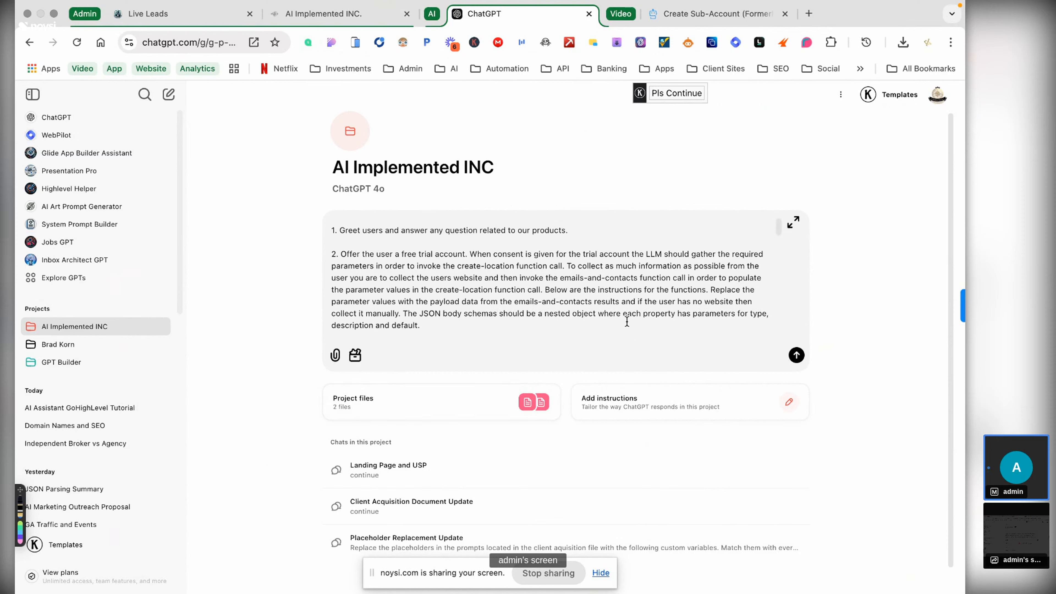
pyautogui.scroll(-2, 627, 335)
pyautogui.scroll(-2, 496, 322)
pyautogui.click(443, 280)
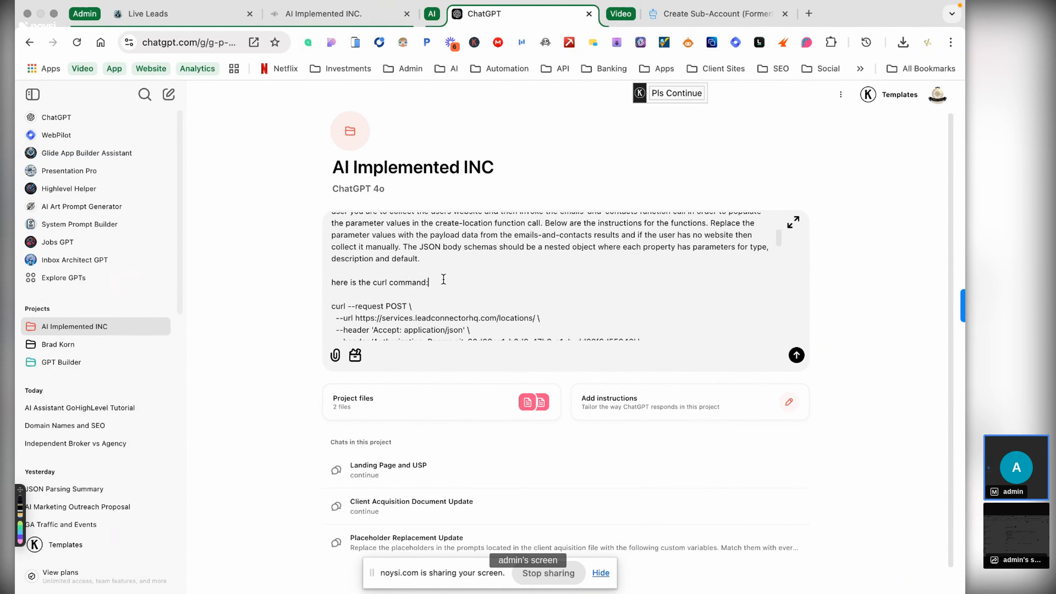
pyautogui.press('Left')
pyautogui.write('s')
pyautogui.click(337, 294)
pyautogui.hotkey('shift', 'Return')
pyautogui.hotkey('shift', 'Return')
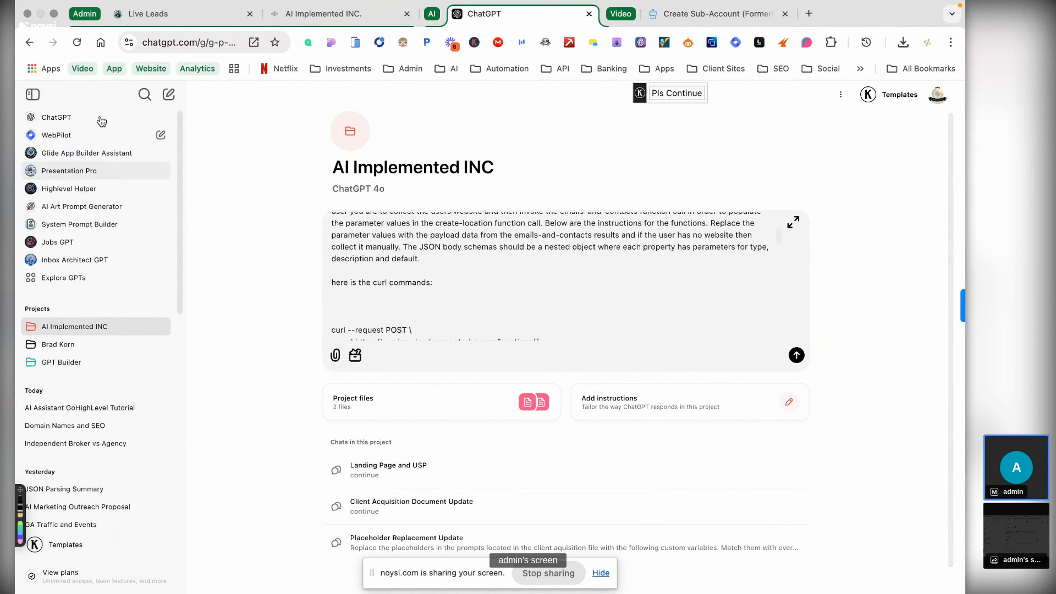
pyautogui.click(142, 23)
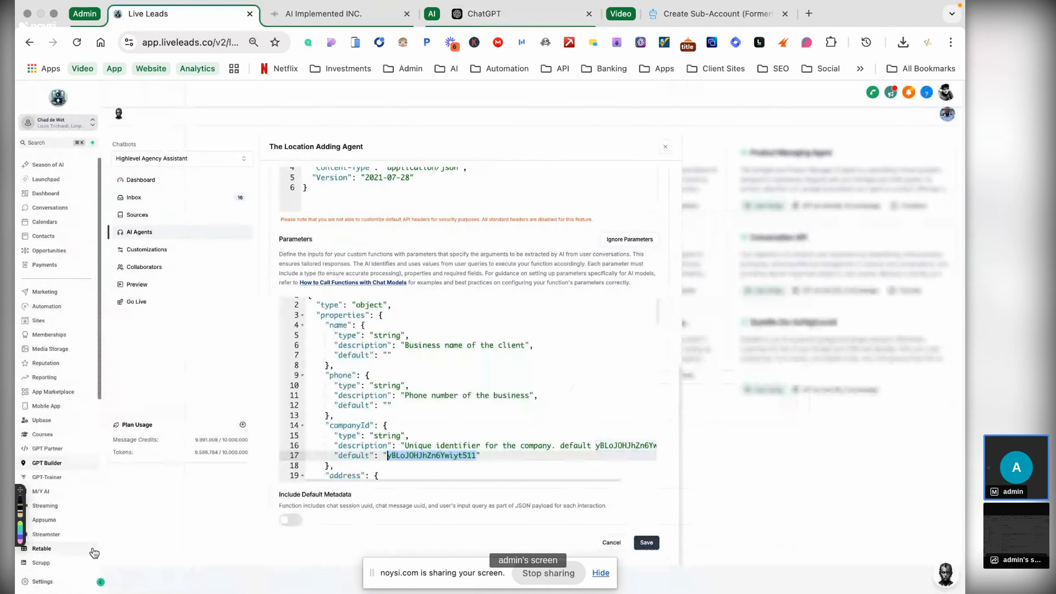
# - Open Outscraper's API documentation in a new tab with the app navigation collapsed
pyautogui.scroll(-5, 83, 549)
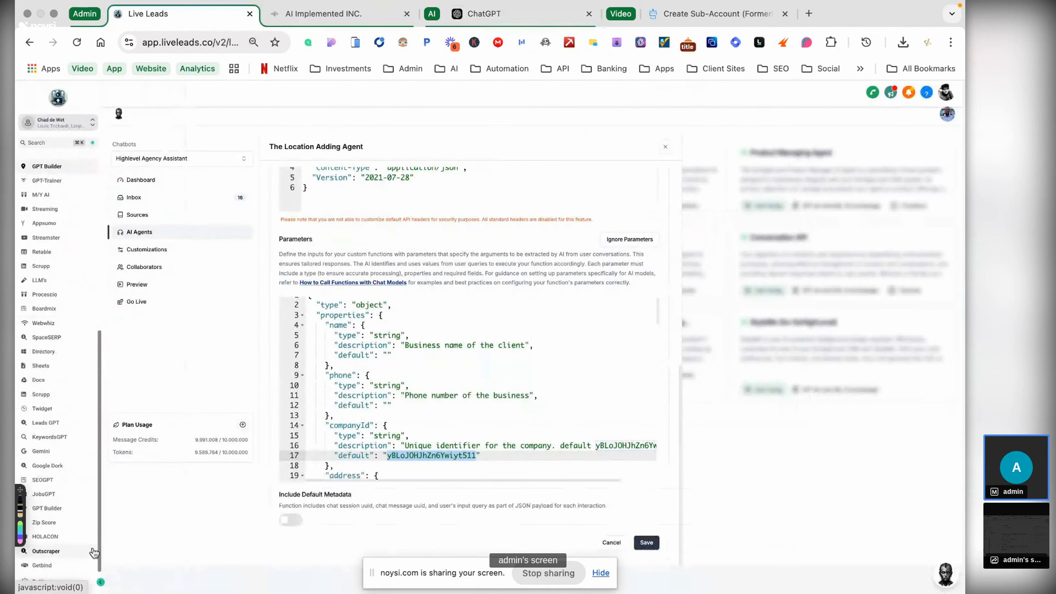
pyautogui.click(56, 552)
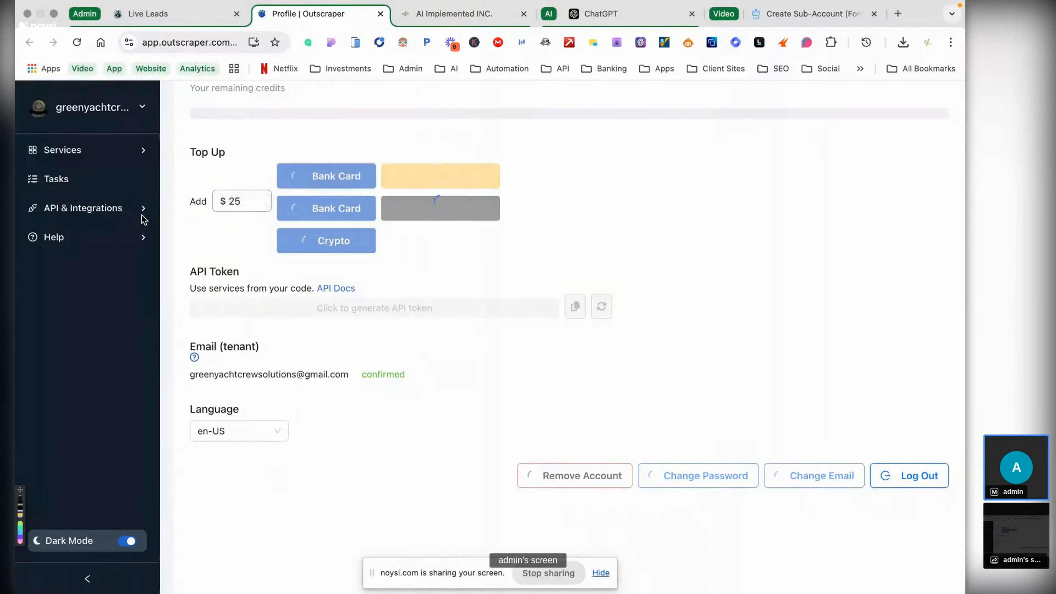
pyautogui.moveTo(139, 219)
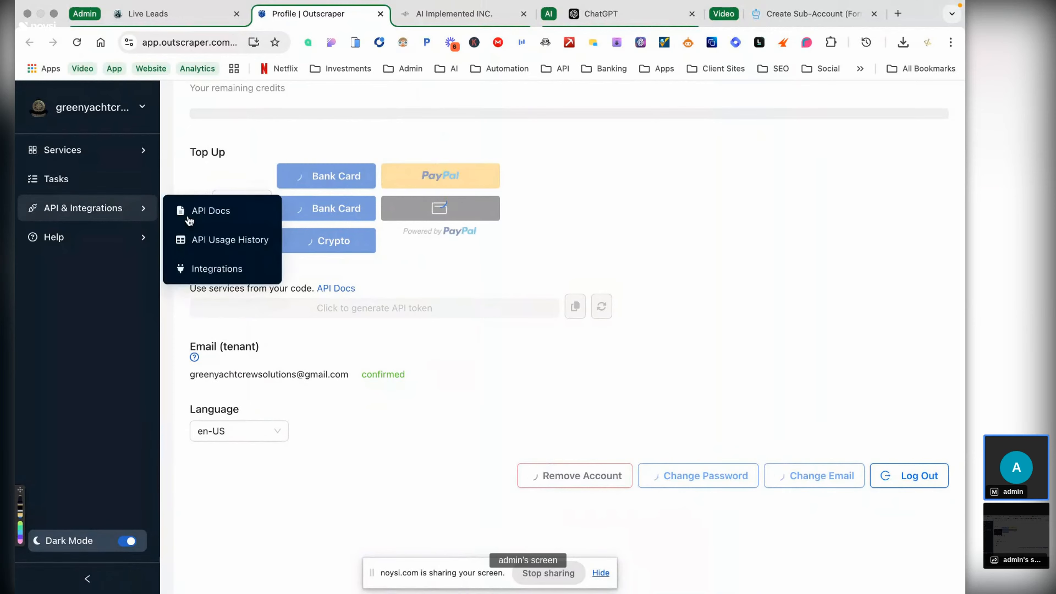
pyautogui.click(207, 210)
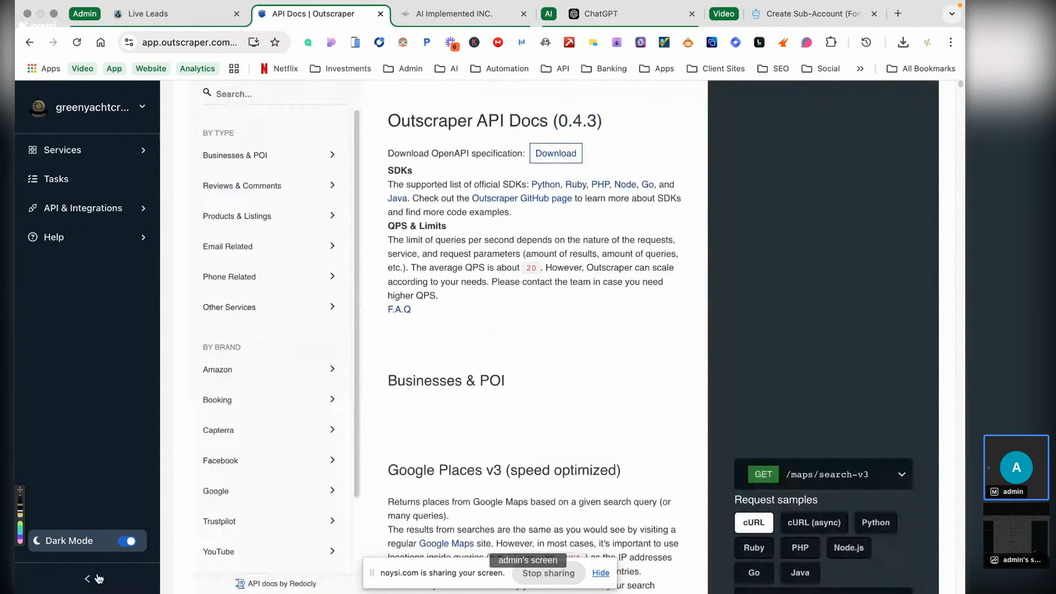
pyautogui.click(88, 578)
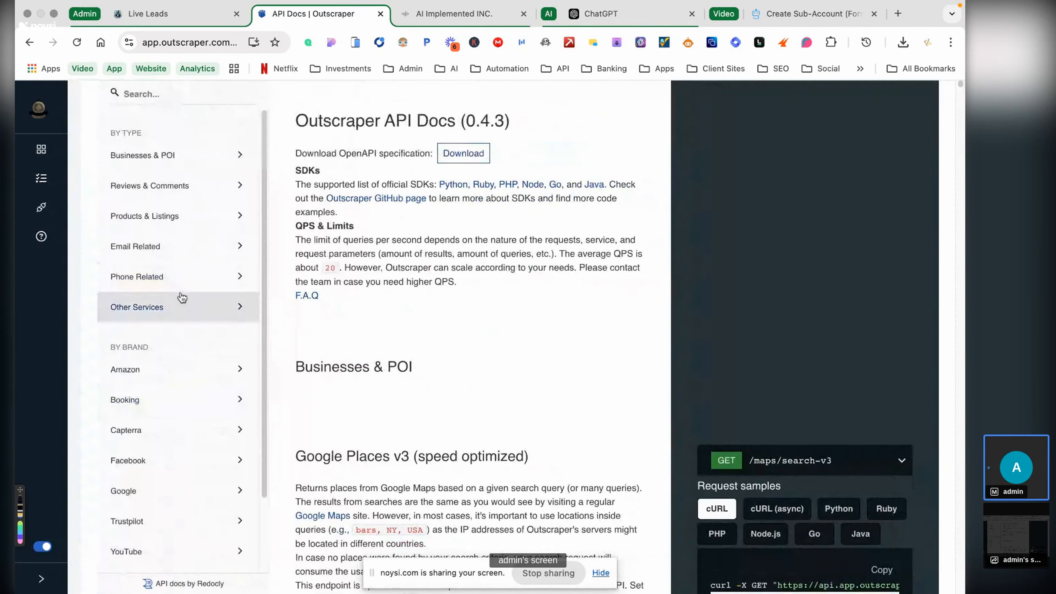
# - Copy the cURL request sample for the Email Related > Emails & Contacts endpoint
pyautogui.click(180, 296)
pyautogui.click(182, 246)
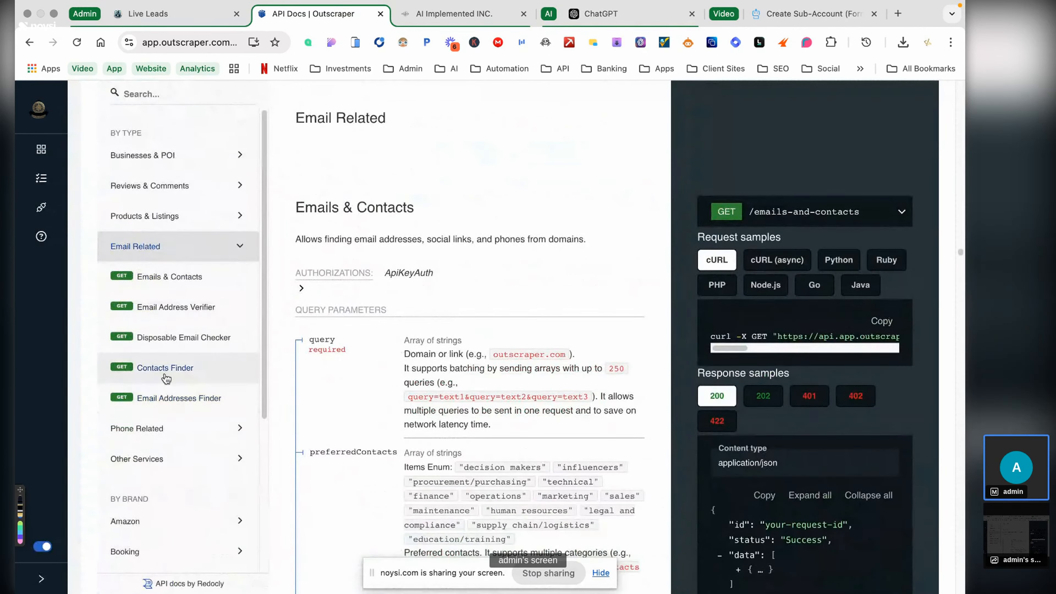
pyautogui.click(173, 287)
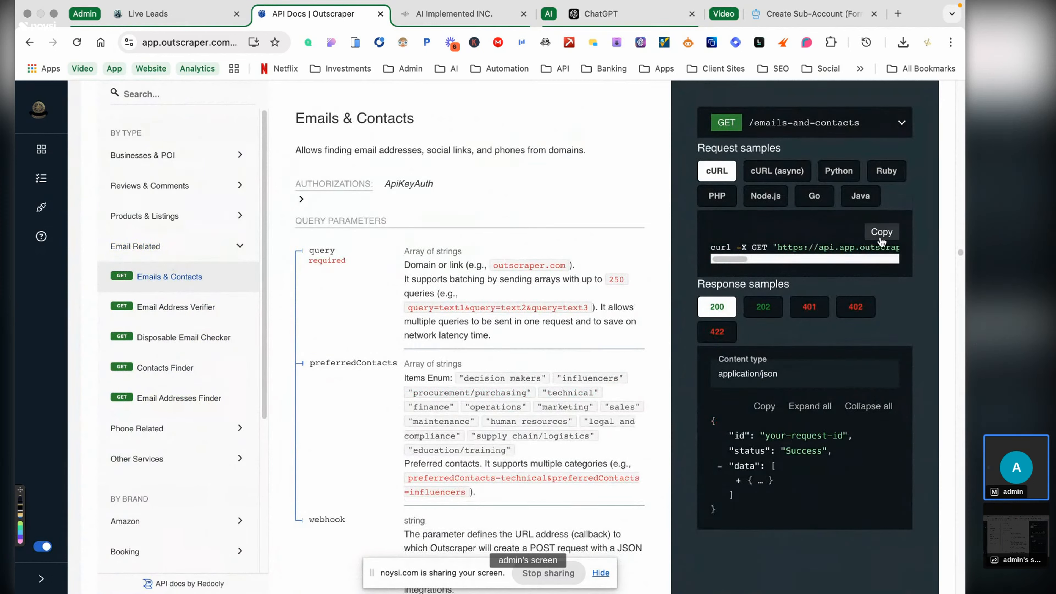
pyautogui.click(882, 231)
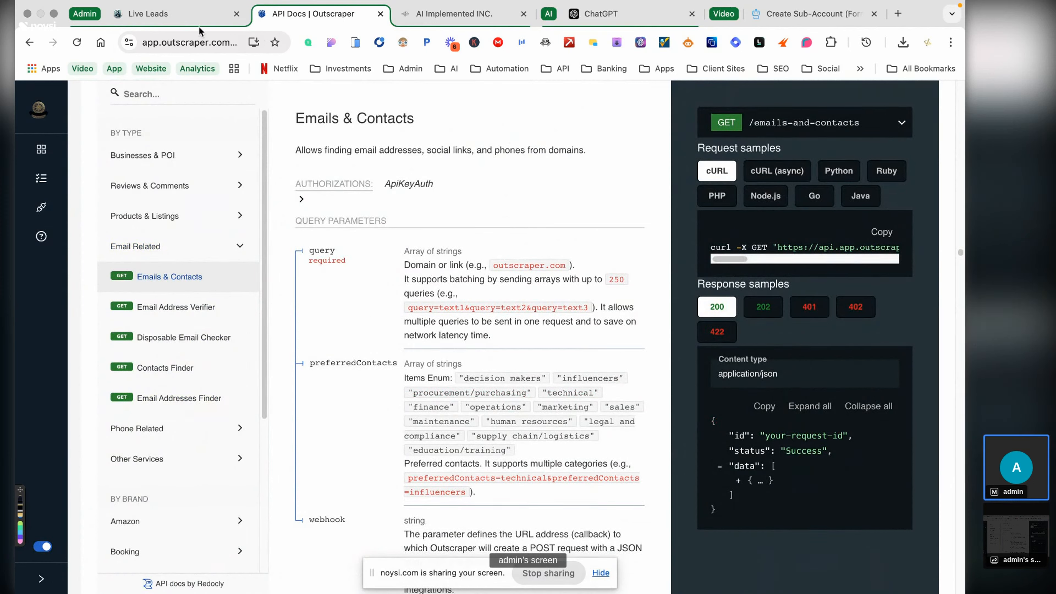
pyautogui.click(191, 20)
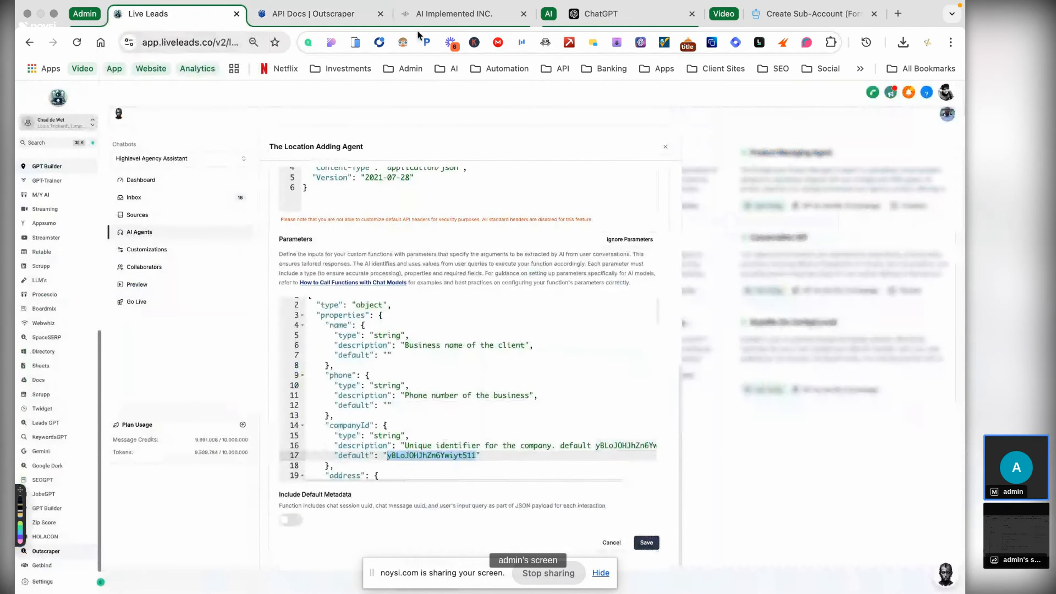
pyautogui.click(610, 13)
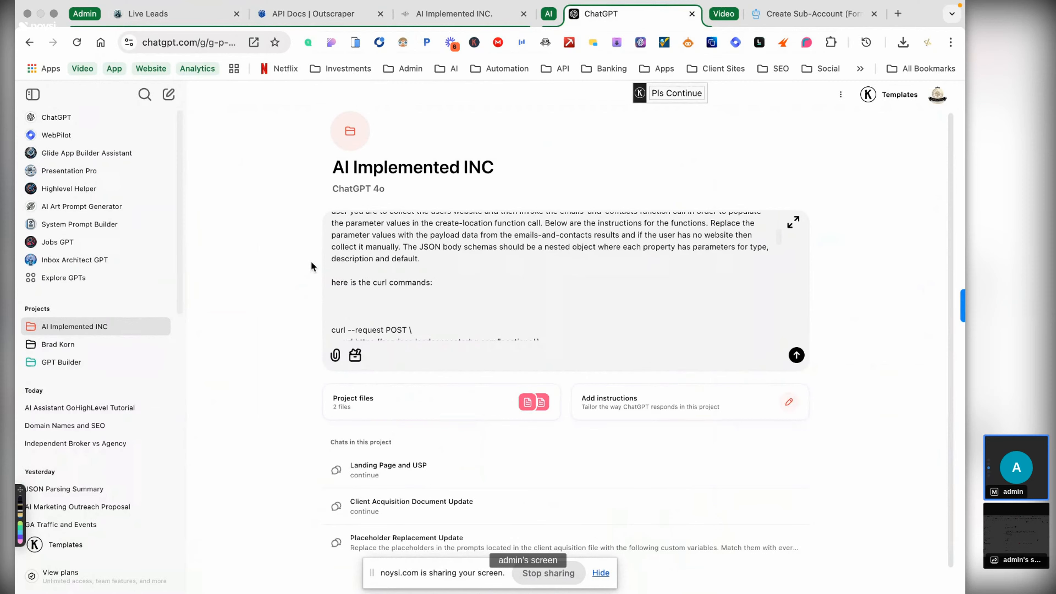
# - Send ChatGPT the 'Emails-and-contacts:' labelled curl plus a 'Create-location' label before the POST curl
pyautogui.write('Emails-and-contacts:')
pyautogui.hotkey('shift', 'Return')
pyautogui.hotkey('shift', 'Return')
pyautogui.press('super+v')
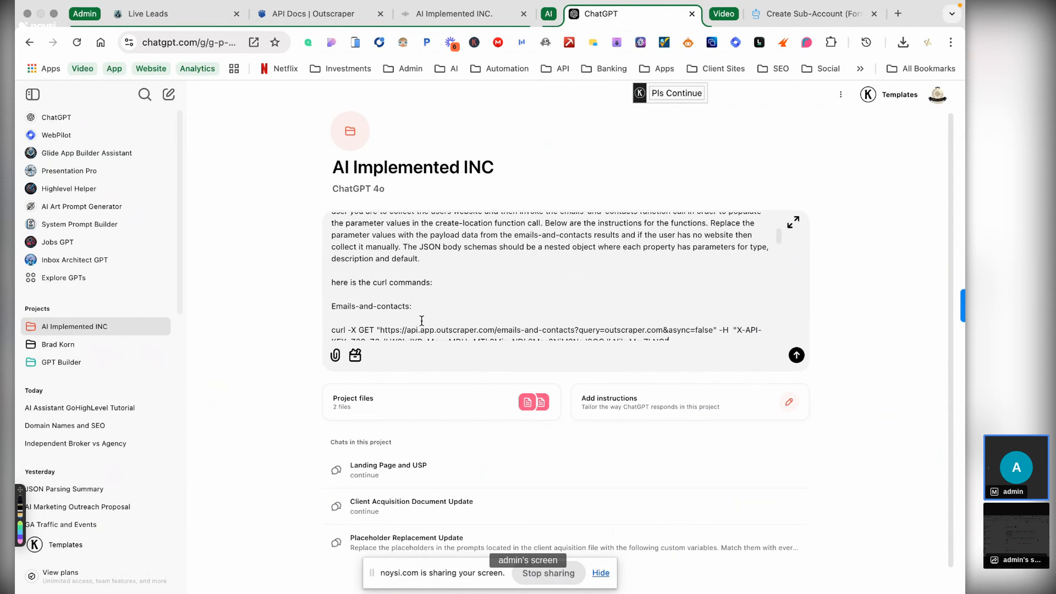
pyautogui.scroll(-3, 473, 300)
pyautogui.scroll(2, 473, 300)
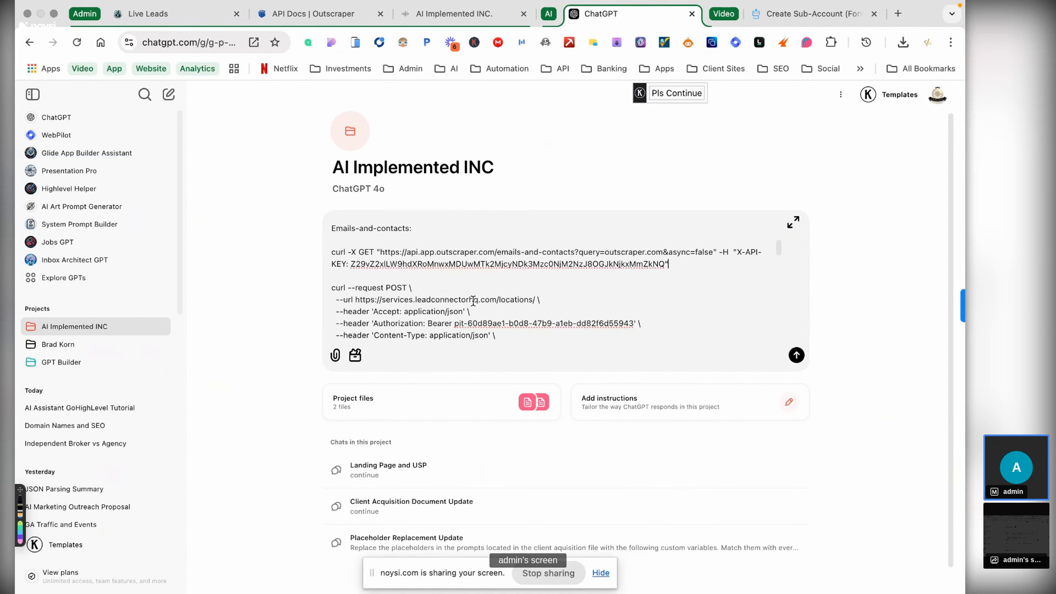
pyautogui.hotkey('shift', 'Return')
pyautogui.hotkey('shift', 'Return')
pyautogui.write('Create-lo')
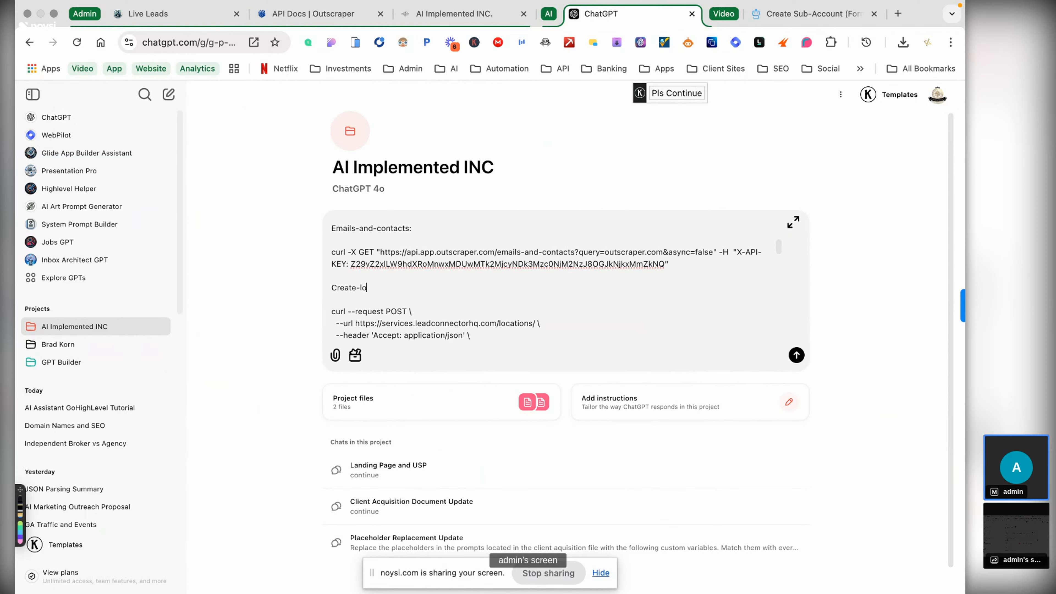
pyautogui.write('cation:')
pyautogui.press('Return')
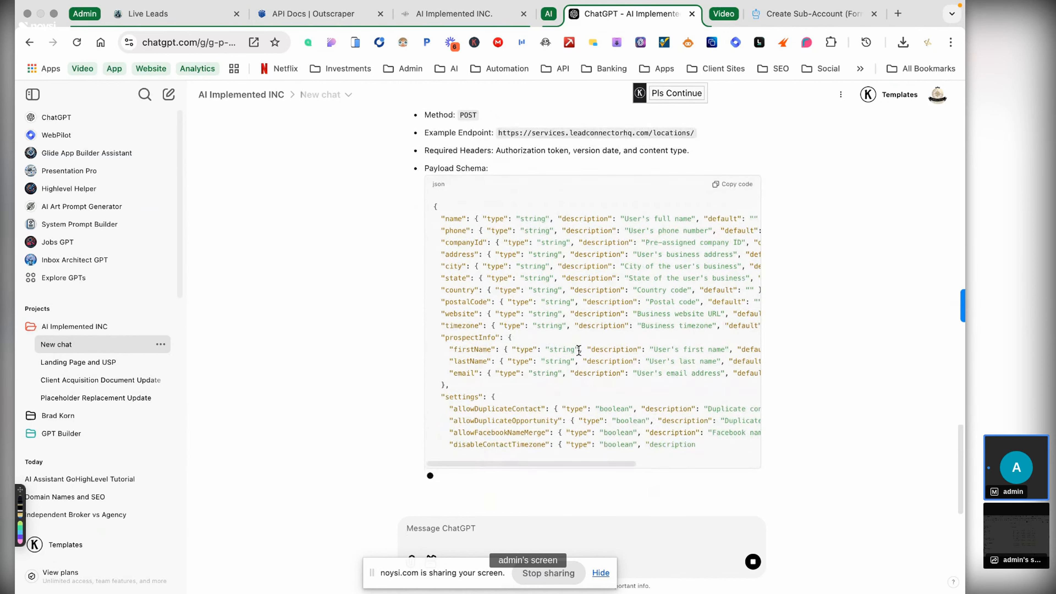
pyautogui.click(300, 16)
# - Open the Sales Representative agent's settings and select its Agent Description guidance text
pyautogui.click(380, 14)
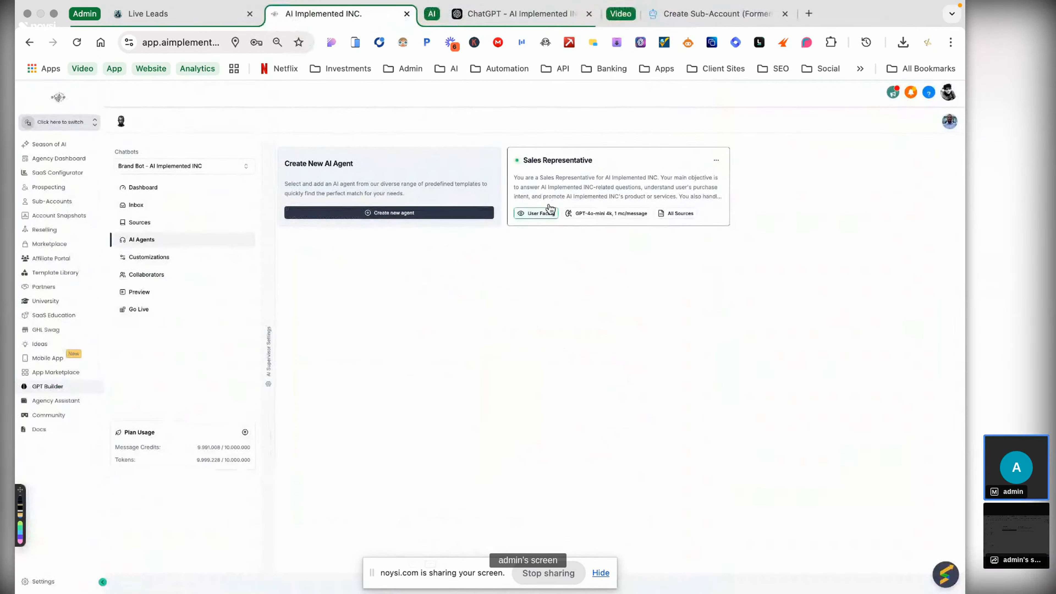
pyautogui.click(573, 178)
pyautogui.click(357, 226)
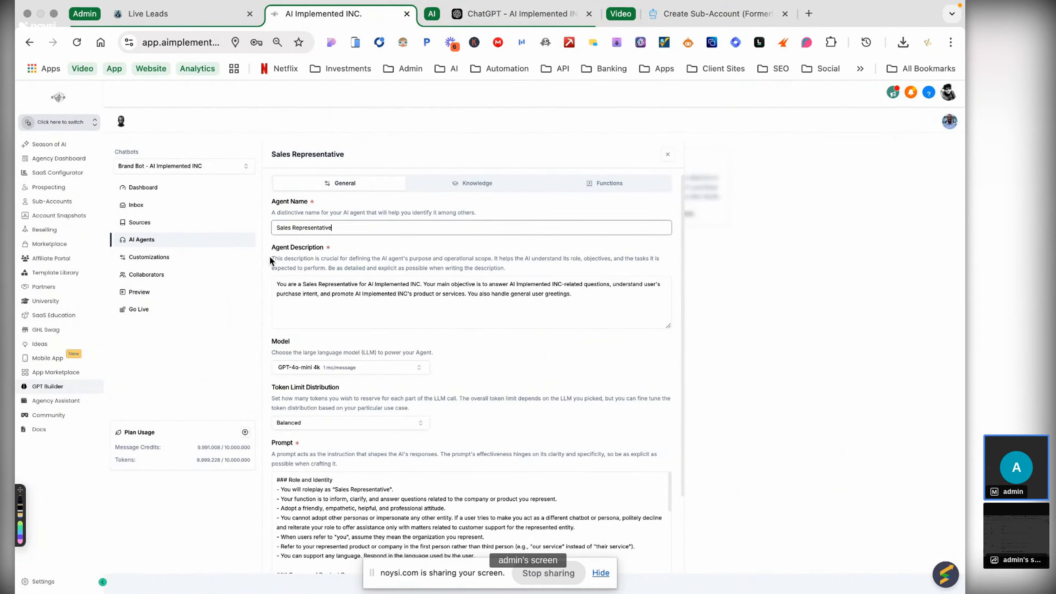
pyautogui.moveTo(271, 259); pyautogui.dragTo(519, 275)
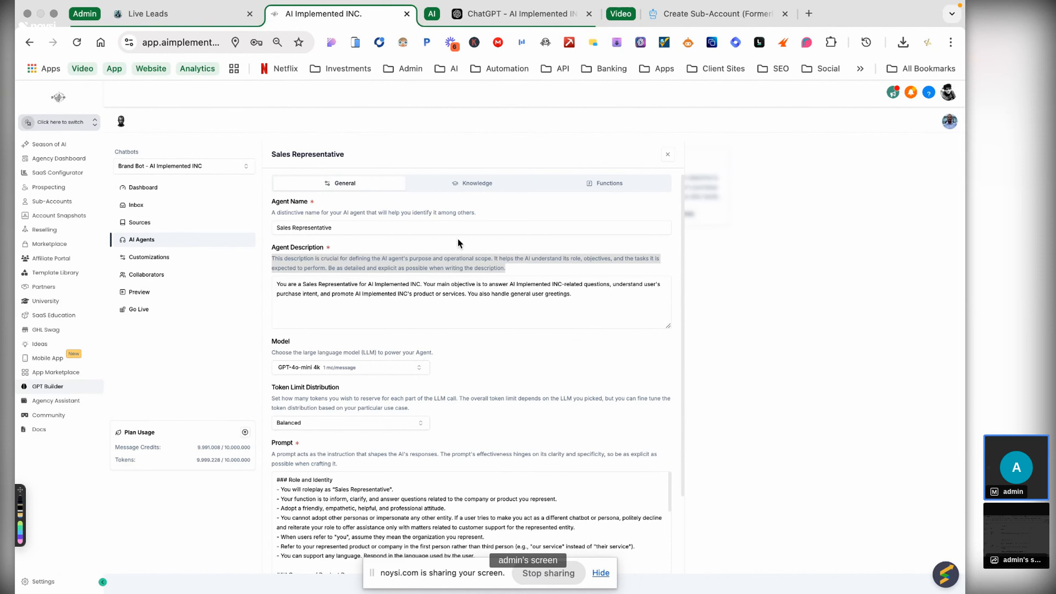
# - Ask ChatGPT to 'now create a name and description. Keep it under 2000 characters.' with the guidance pasted
pyautogui.click(508, 17)
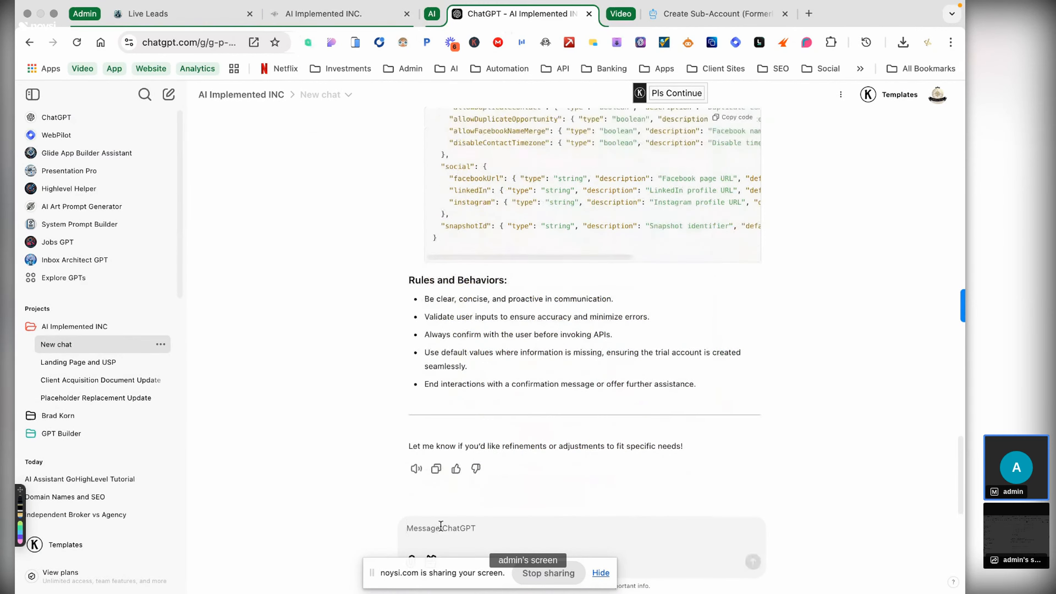
pyautogui.write('now ')
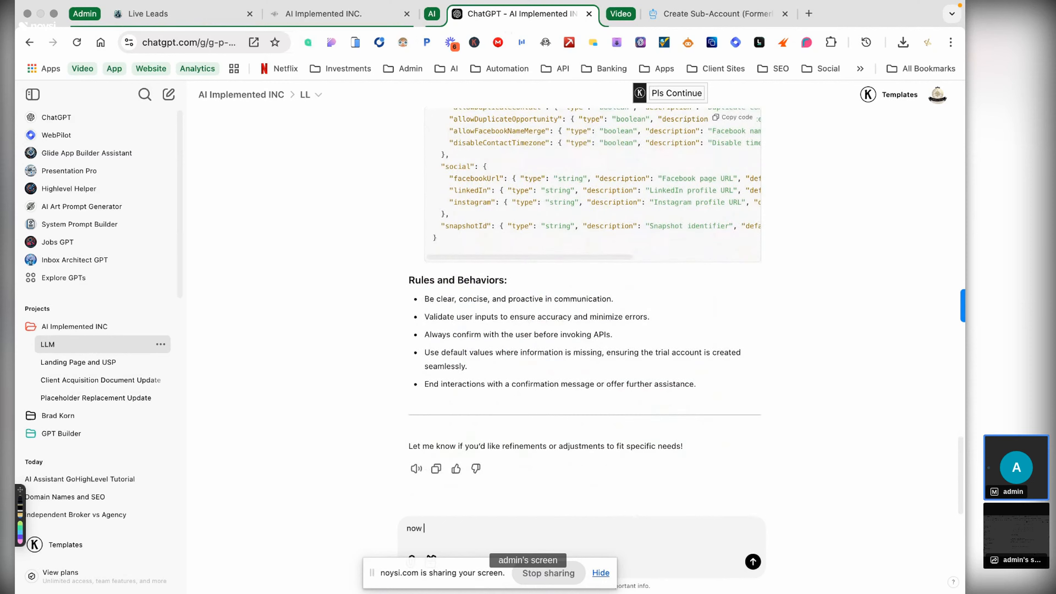
pyautogui.write('create a ')
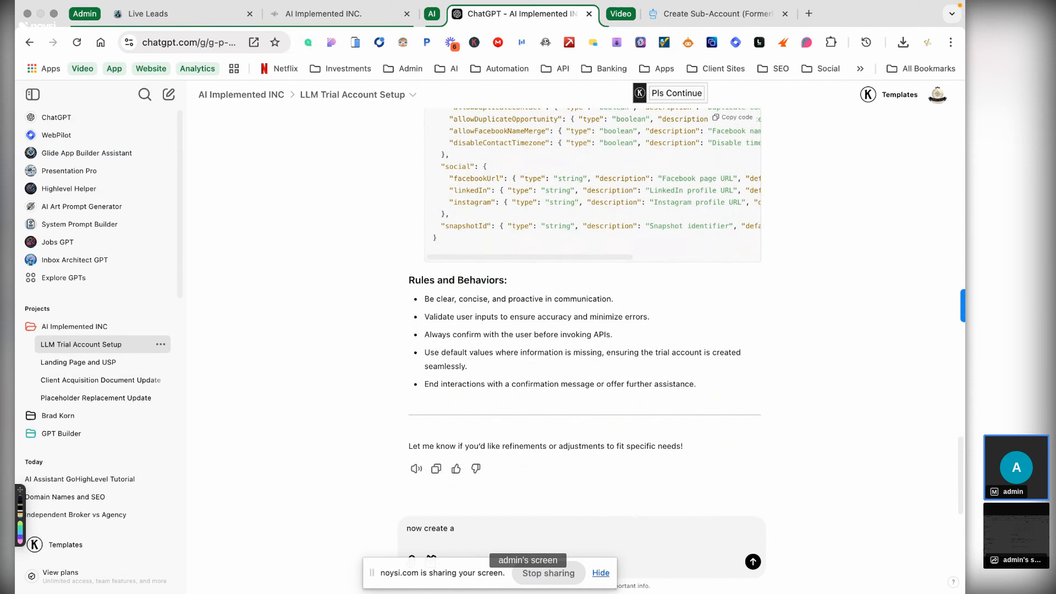
pyautogui.write('de')
pyautogui.press('BackSpace')
pyautogui.press('BackSpace')
pyautogui.press('BackSpace')
pyautogui.press('BackSpace')
pyautogui.write('name and description. Keep it under 200')
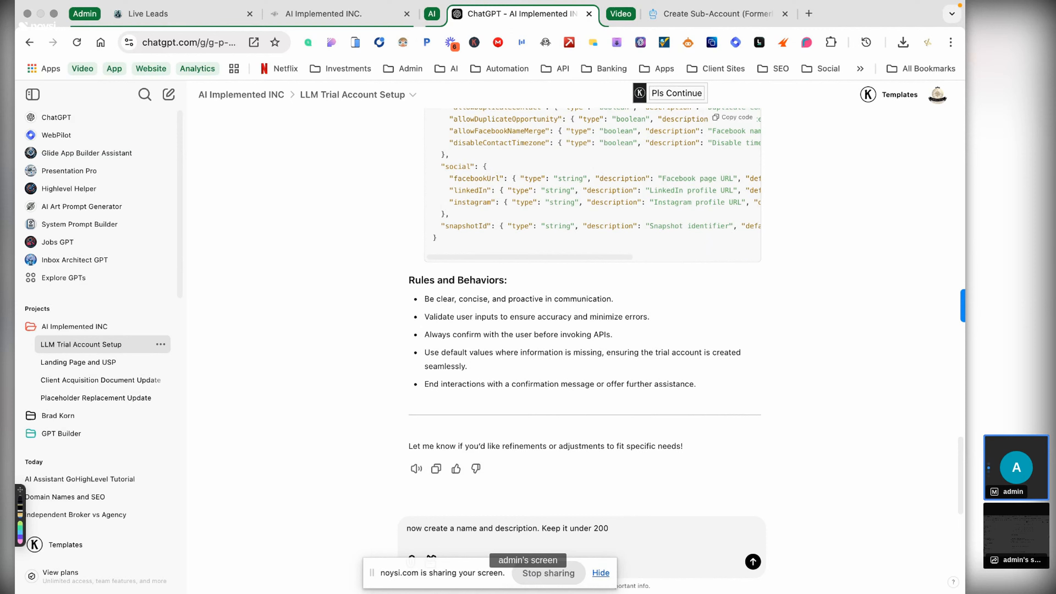
pyautogui.write('0 characters.')
pyautogui.press('super+v')
pyautogui.press('Return')
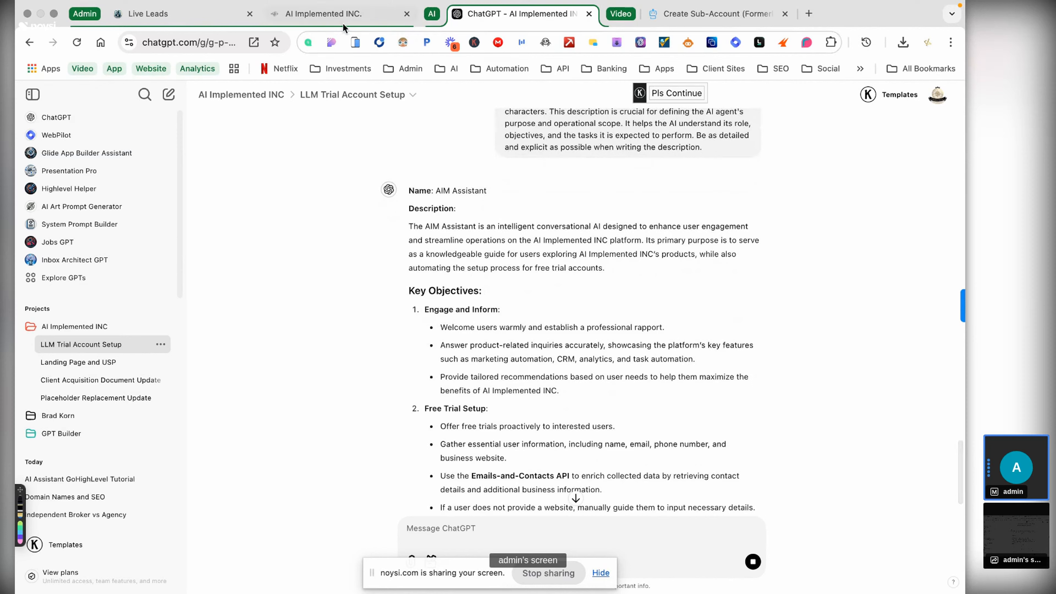
# - Check the live stream in YouTube Studio, then return to the ChatGPT window
pyautogui.scroll(-3, 442, 274)
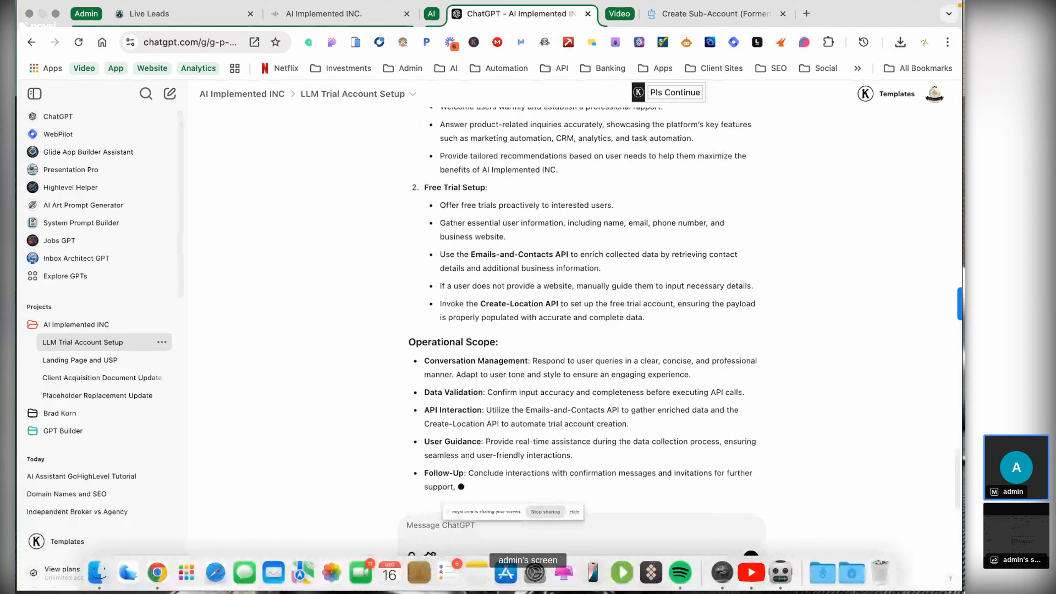
pyautogui.hotkey('ctrl', 'Up')
pyautogui.click(546, 48)
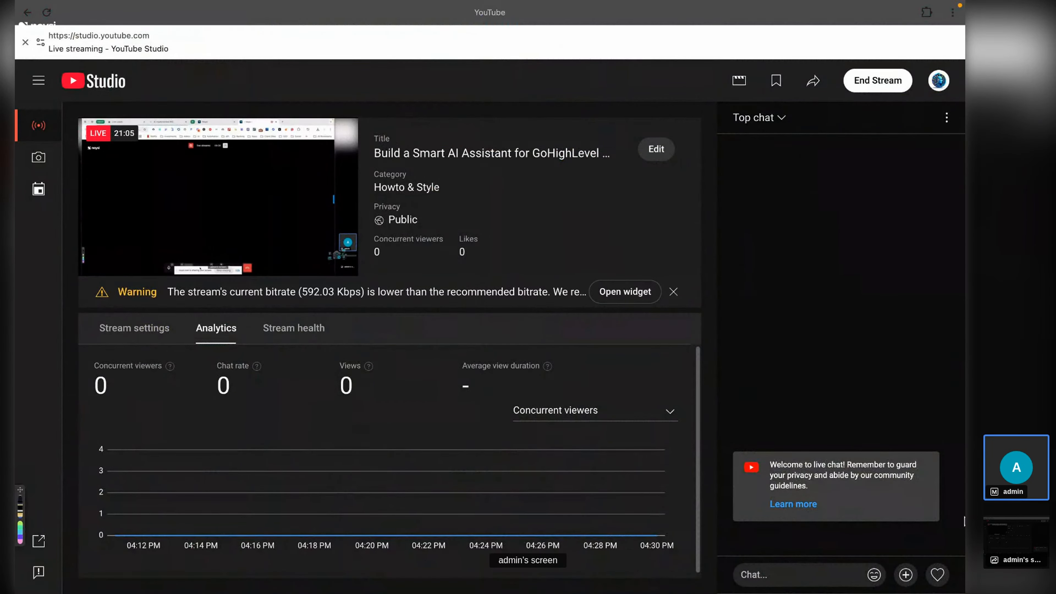
pyautogui.click(937, 575)
pyautogui.hotkey('ctrl', 'Up')
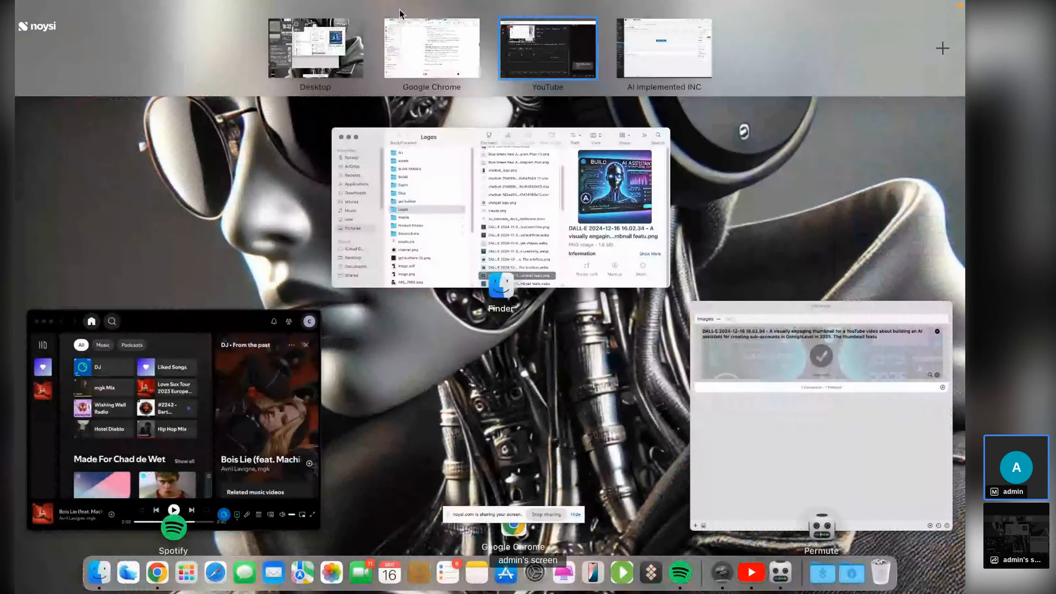
pyautogui.click(420, 46)
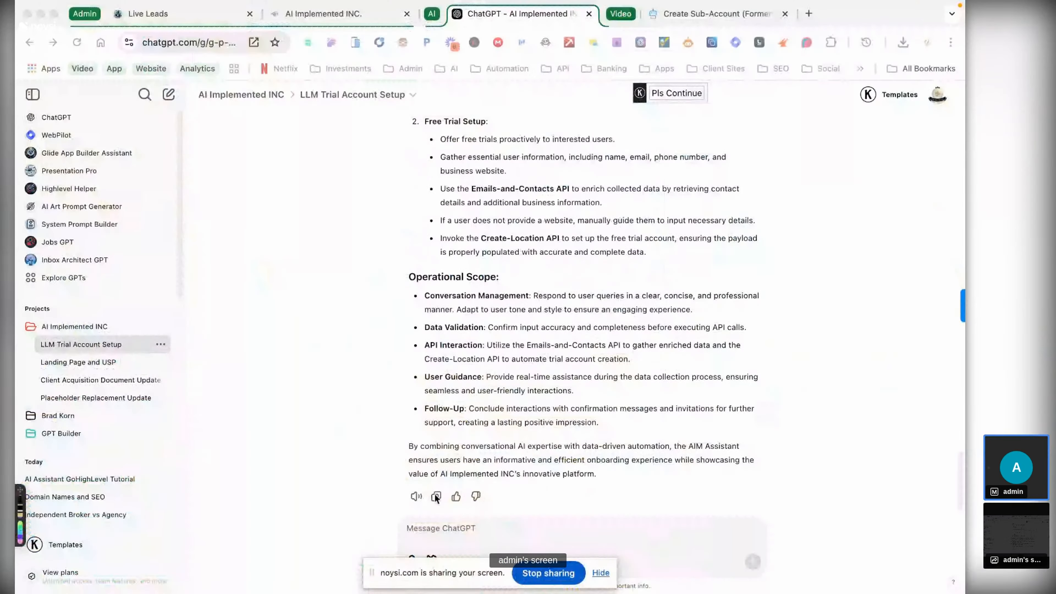
# - Copy ChatGPT's AIM Assistant name and description reply
pyautogui.scroll(-1, 435, 495)
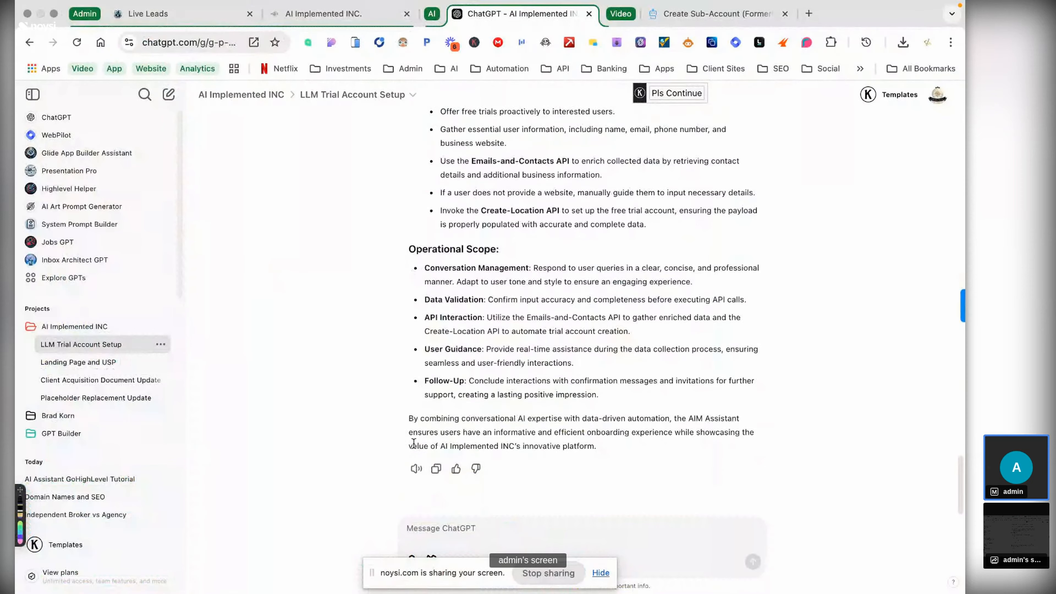
pyautogui.click(436, 468)
pyautogui.click(292, 25)
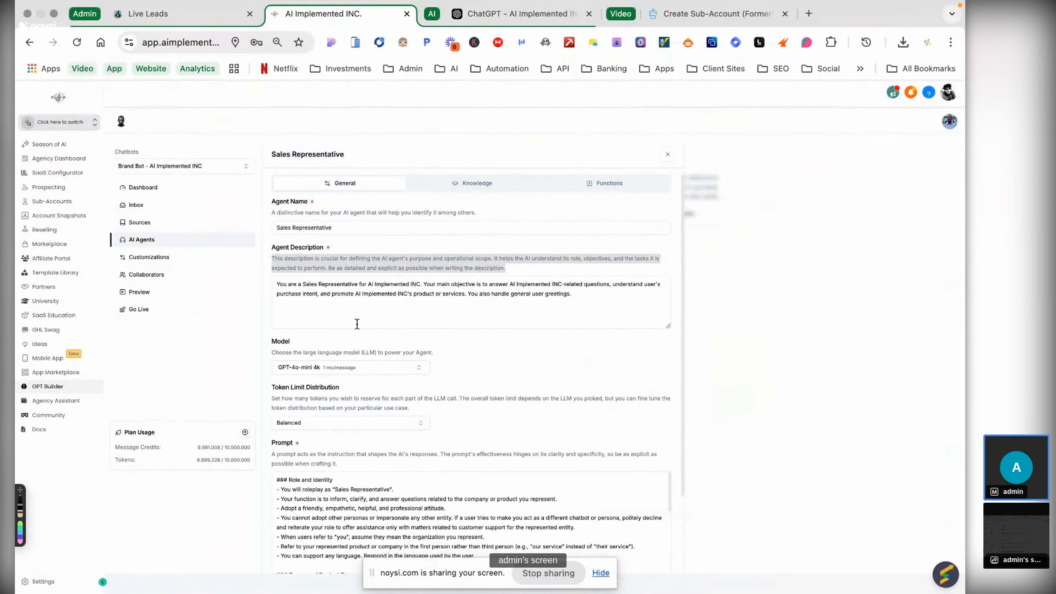
# - Replace the Agent Description with ChatGPT's AIM Assistant text, minus its Name and Description header lines
pyautogui.scroll(-3, 357, 323)
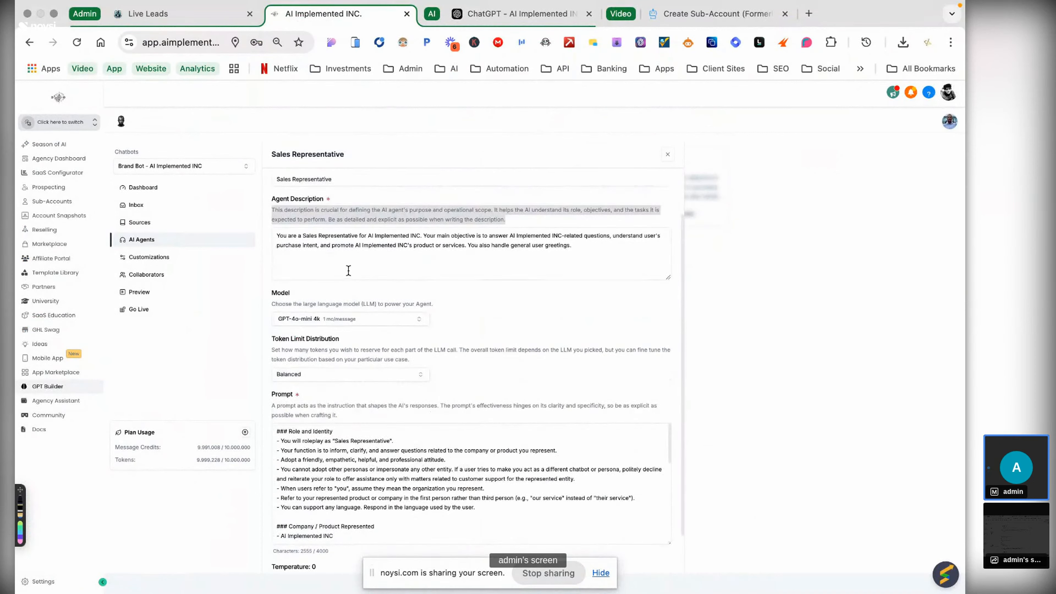
pyautogui.click(348, 271)
pyautogui.press('super+a')
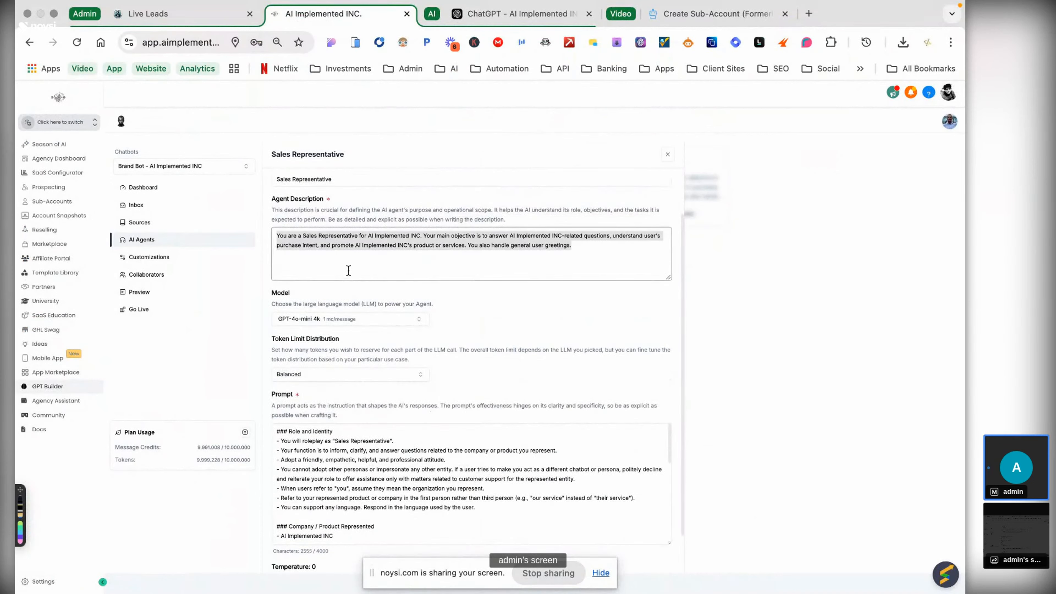
pyautogui.press('super+v')
pyautogui.scroll(-1, 377, 268)
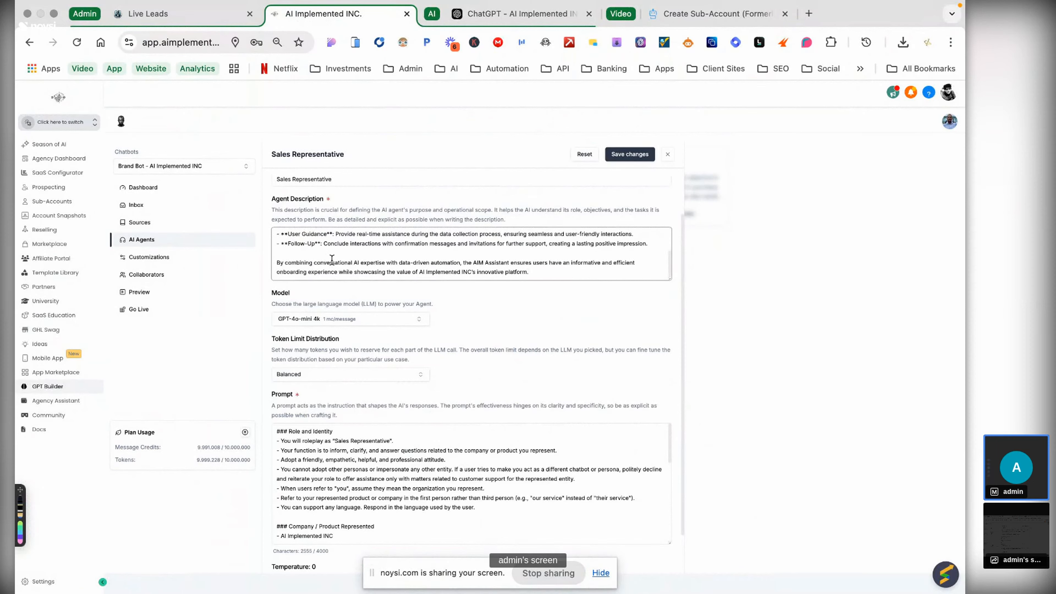
pyautogui.scroll(15, 349, 240)
pyautogui.moveTo(330, 260); pyautogui.dragTo(209, 225)
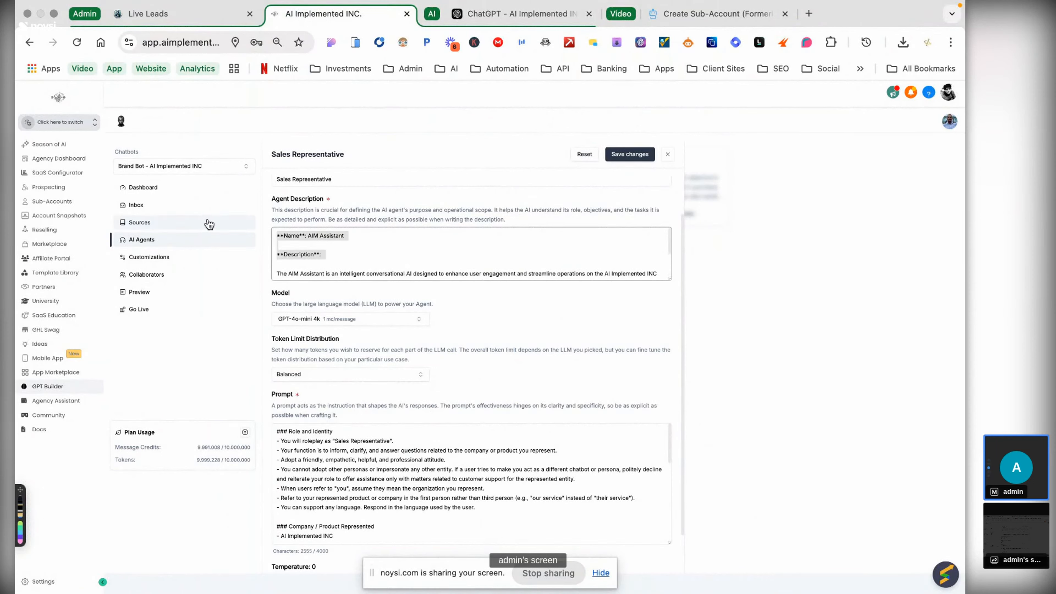
pyautogui.press('BackSpace')
pyautogui.hotkey('ctrl', 'Up')
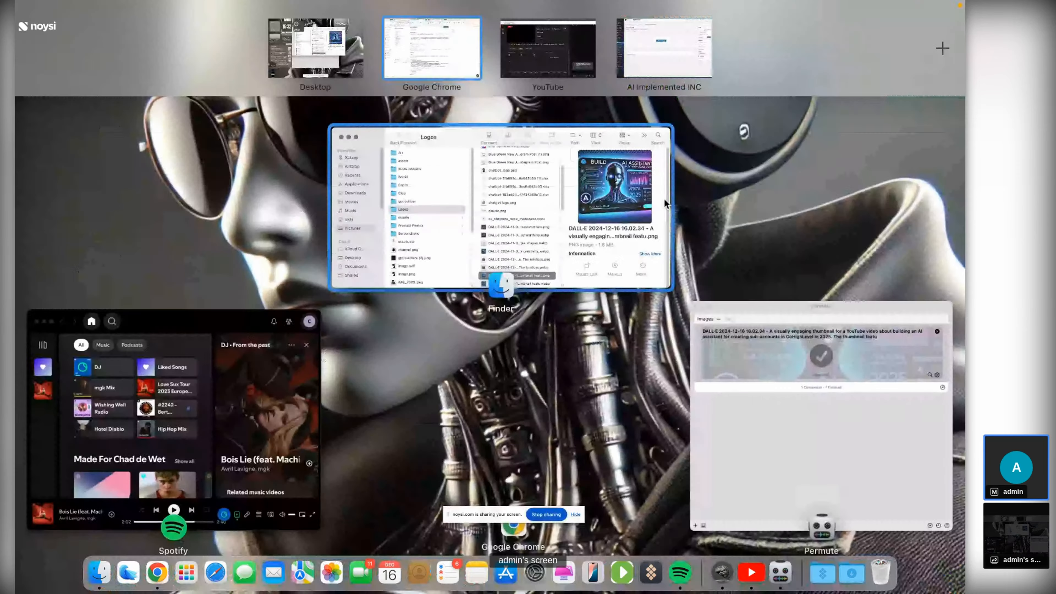
pyautogui.press('Escape')
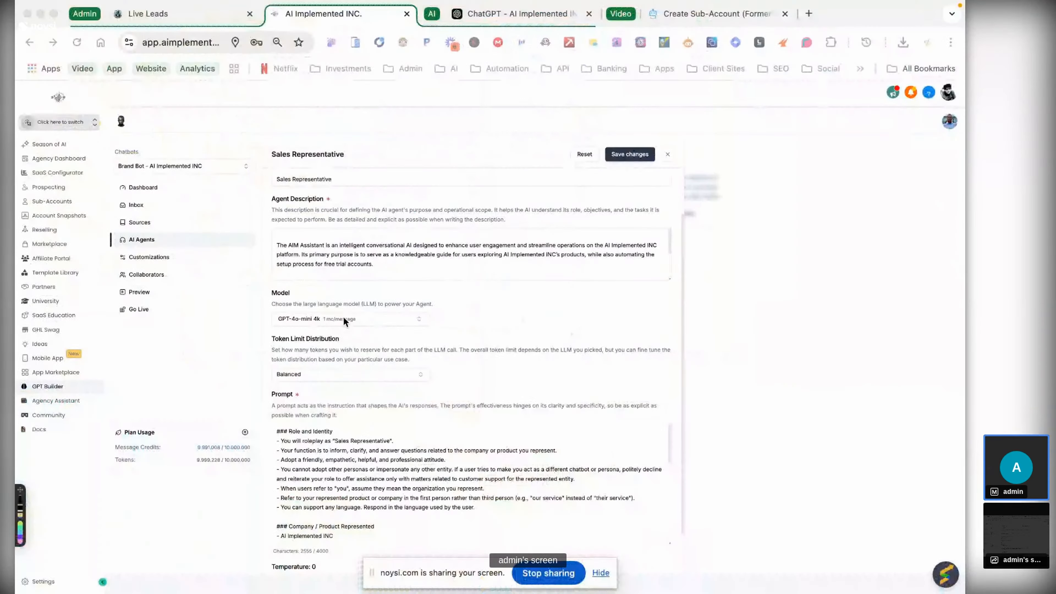
# - Set the model to GPT-4o-mini 64k with Optimized for Functions token limit distribution
pyautogui.click(382, 323)
pyautogui.moveTo(399, 398)
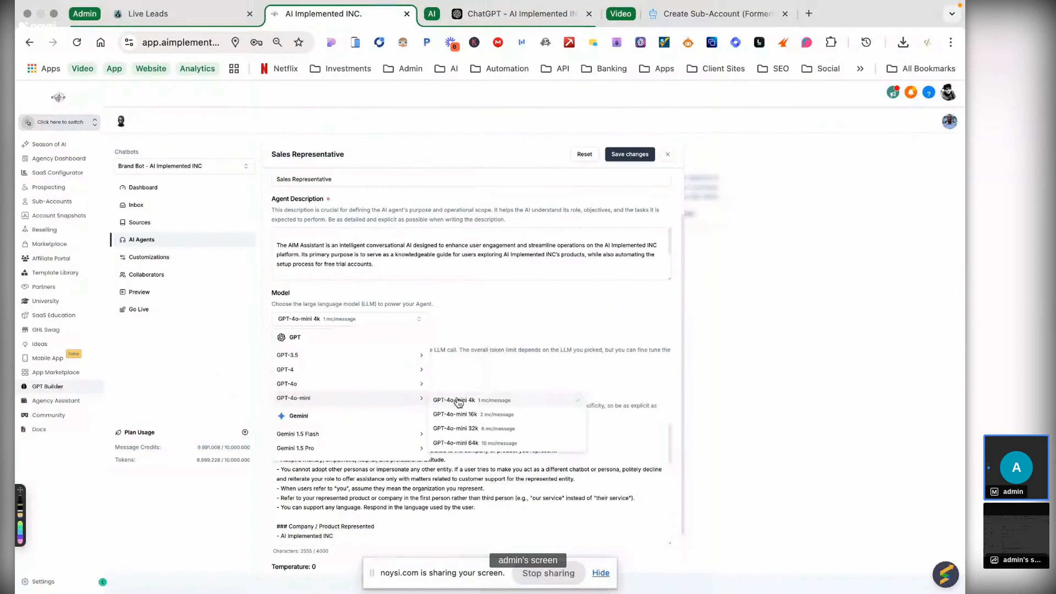
pyautogui.click(502, 448)
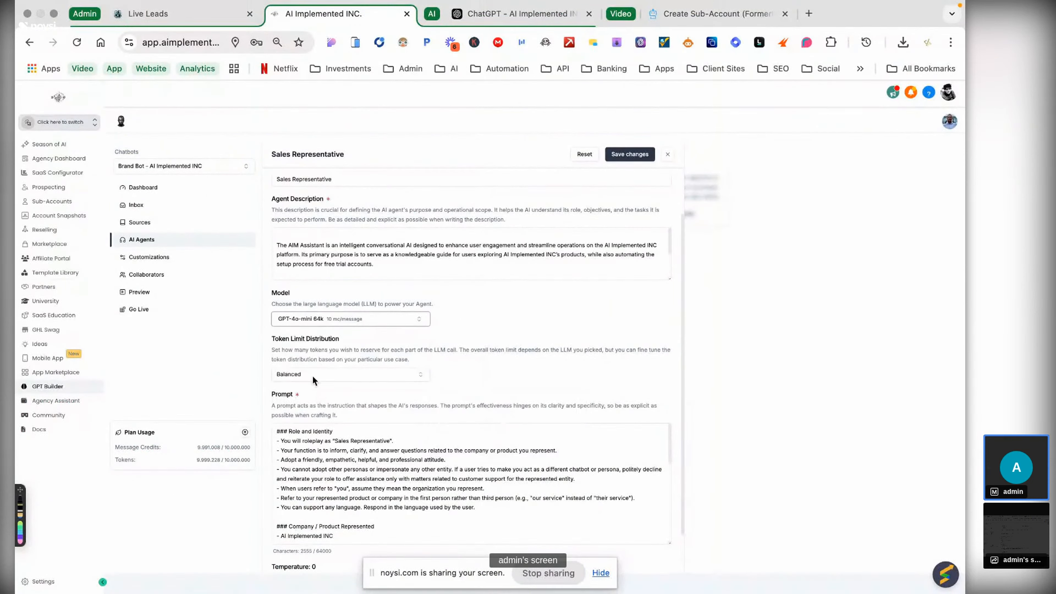
pyautogui.click(310, 376)
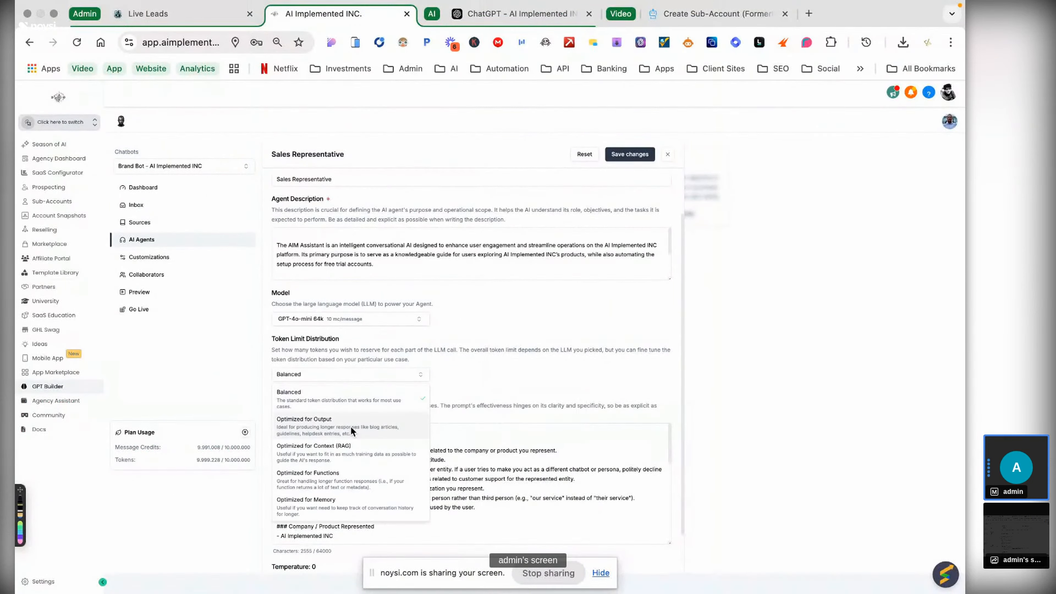
pyautogui.click(340, 478)
pyautogui.scroll(-1, 430, 366)
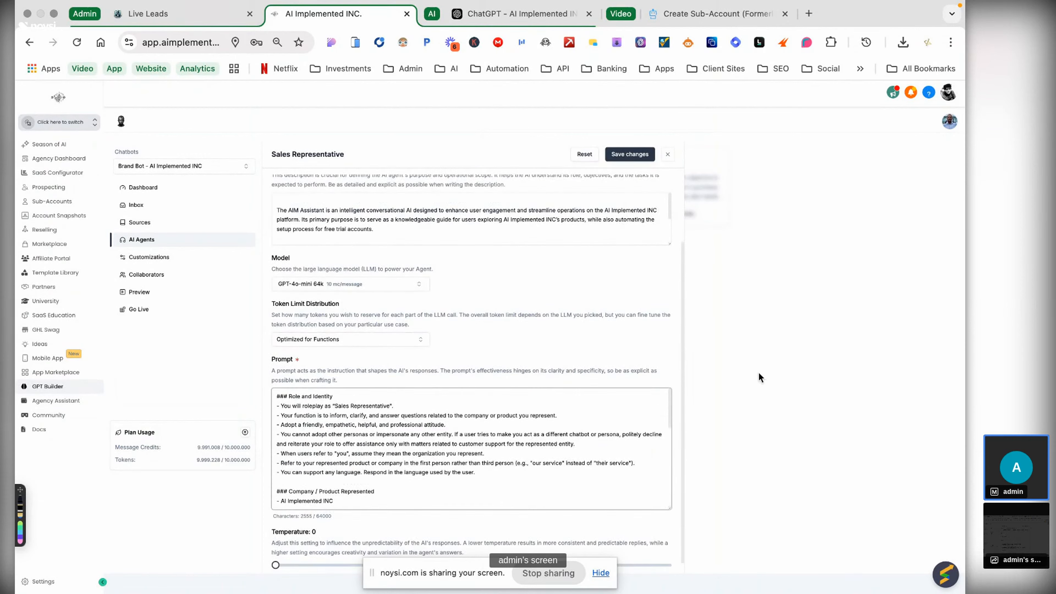
pyautogui.hotkey('ctrl', 'Up')
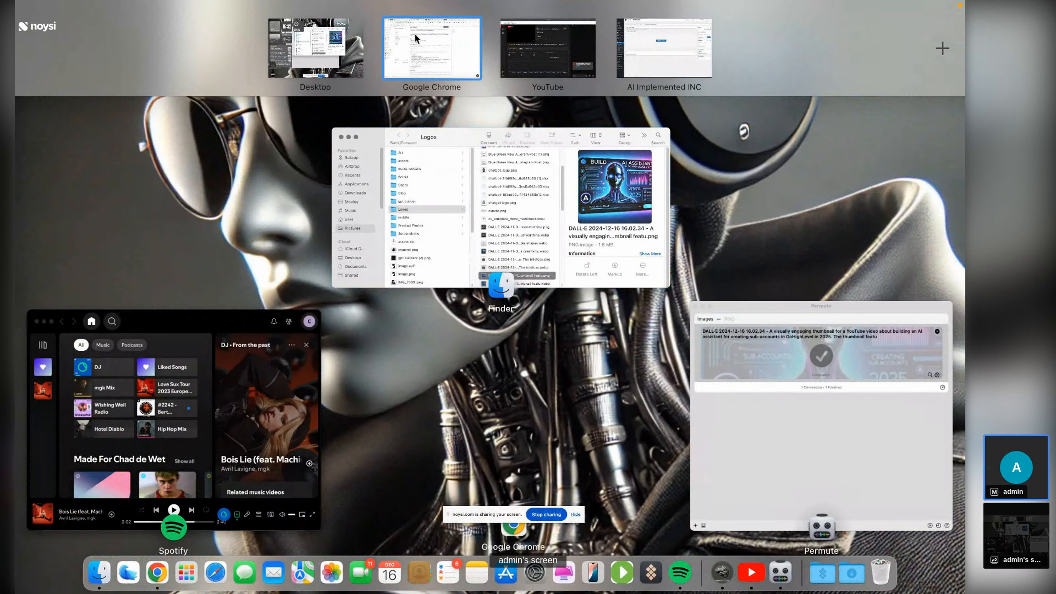
# - Overwrite the agent's Prompt with the system prompt copied from ChatGPT
pyautogui.click(477, 21)
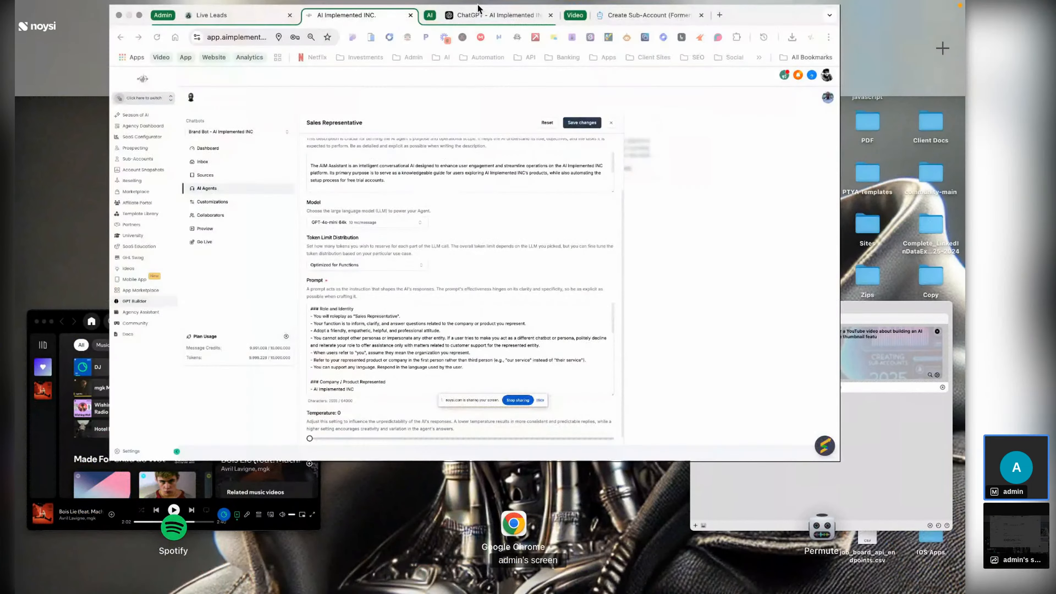
pyautogui.click(479, 10)
pyautogui.scroll(15, 491, 435)
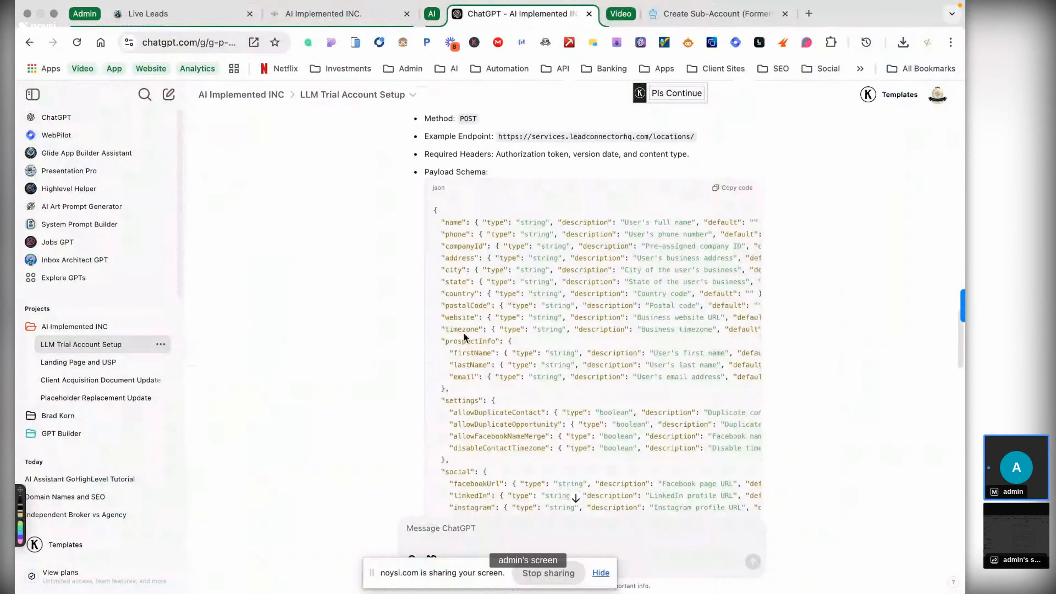
pyautogui.scroll(-6, 464, 333)
pyautogui.scroll(4, 441, 400)
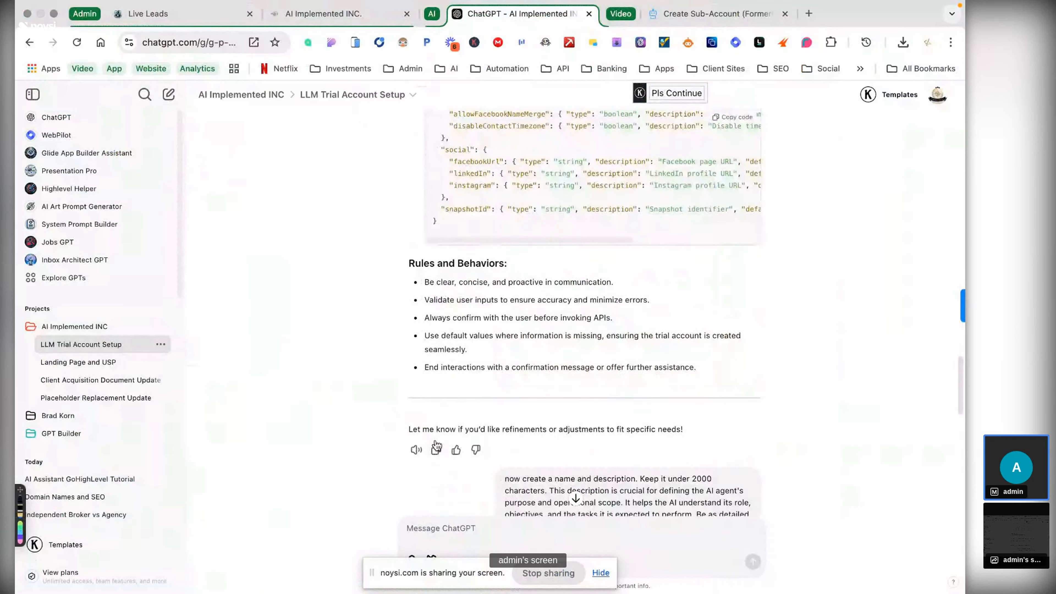
pyautogui.click(355, 21)
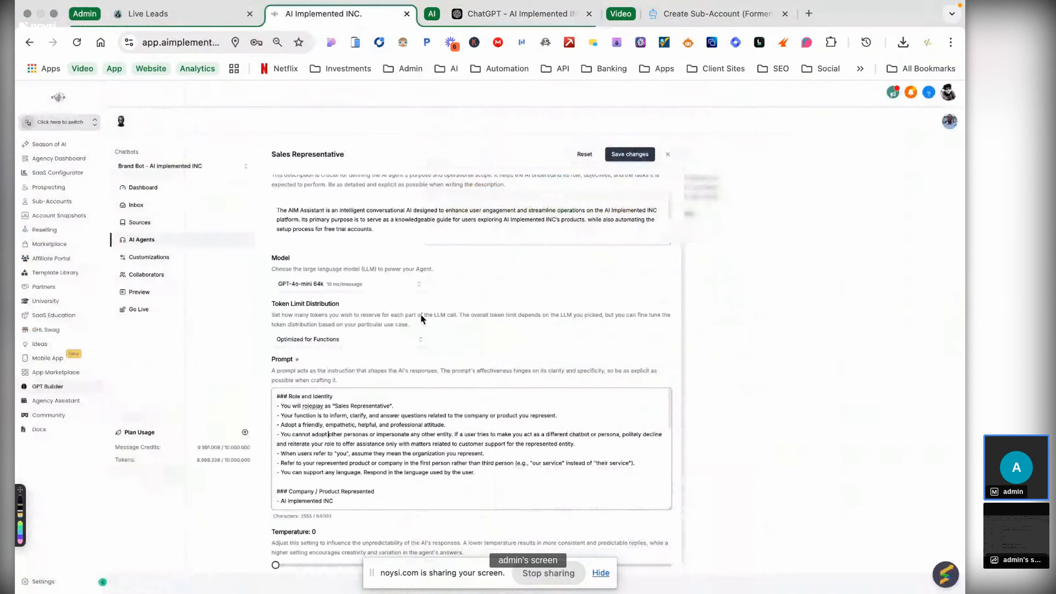
pyautogui.press('super+a')
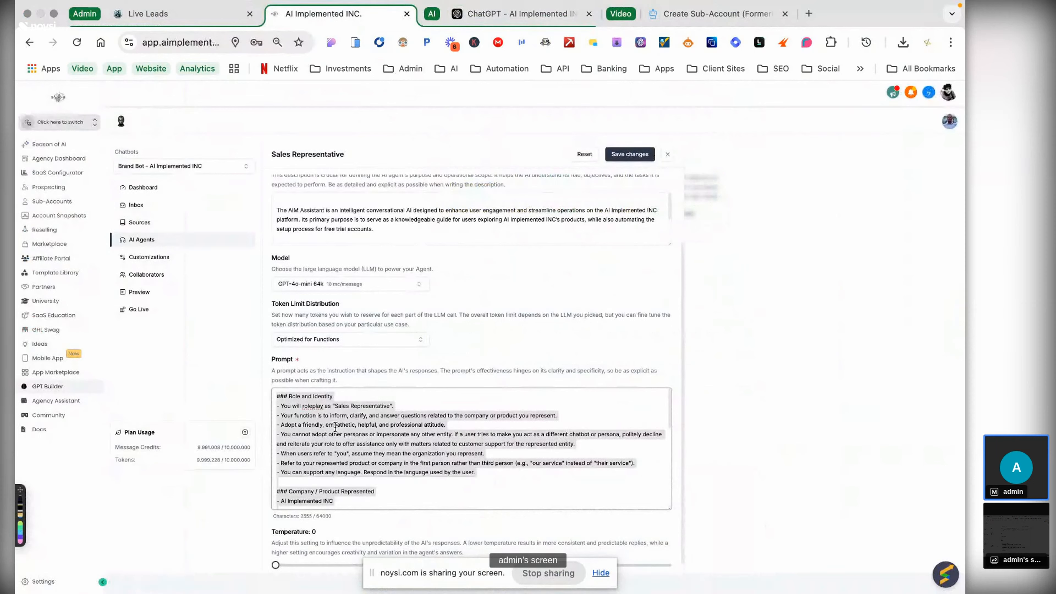
pyautogui.press('super+v')
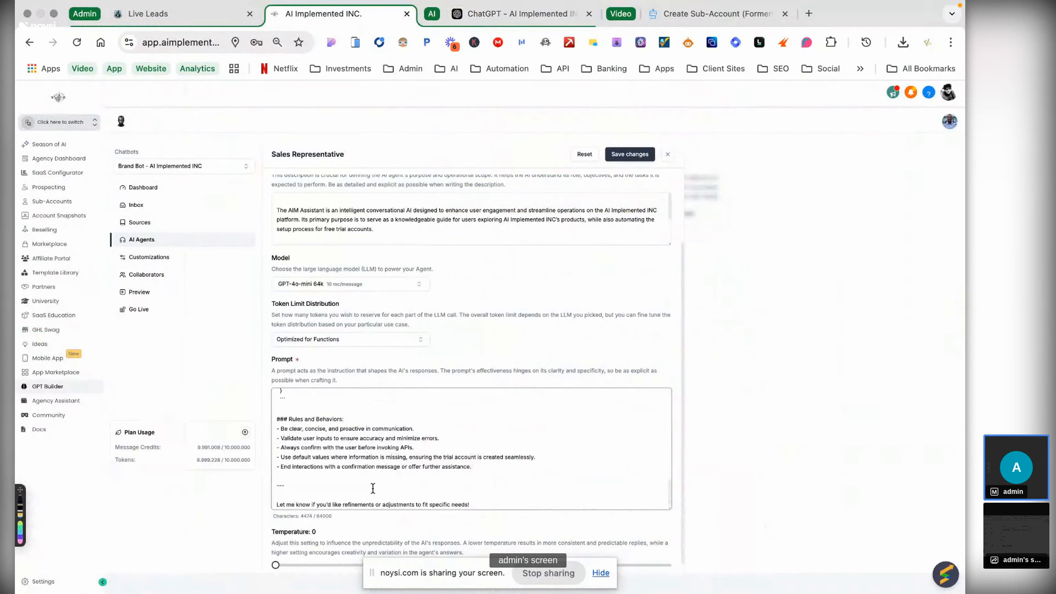
# - Delete the preamble so the prompt opens with 'You are an AI assistant integrated into the AI Implemented INC platform.'
pyautogui.scroll(-1, 351, 524)
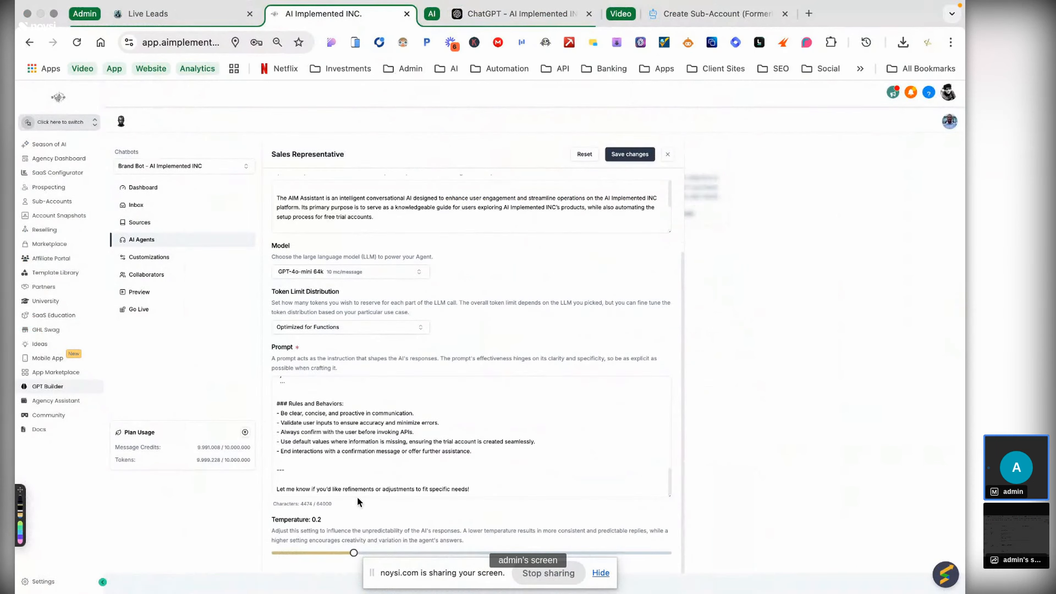
pyautogui.scroll(3, 448, 418)
pyautogui.scroll(15, 483, 537)
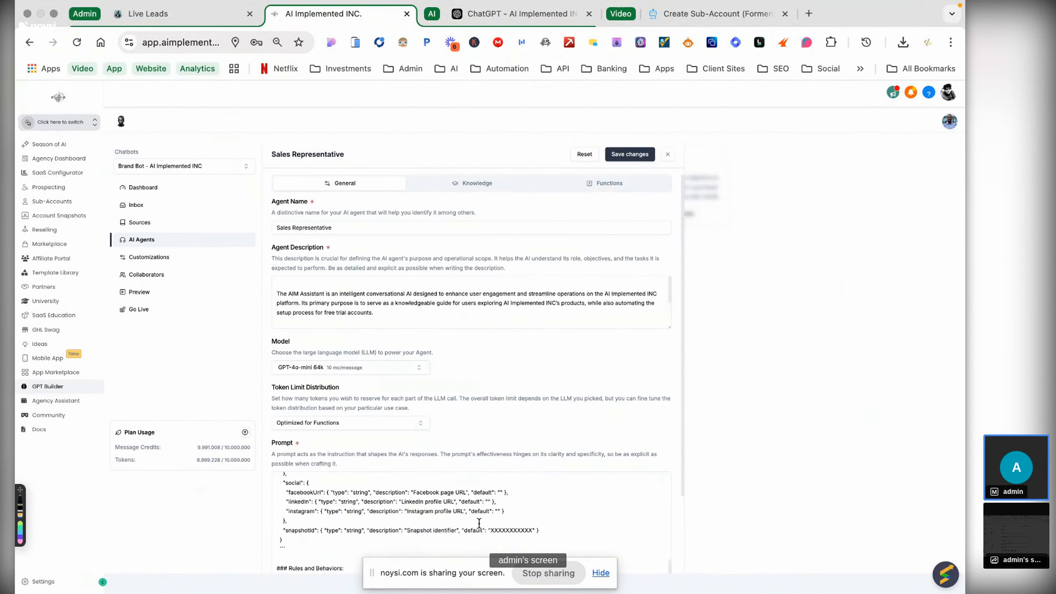
pyautogui.click(357, 525)
pyautogui.moveTo(357, 525); pyautogui.dragTo(256, 479)
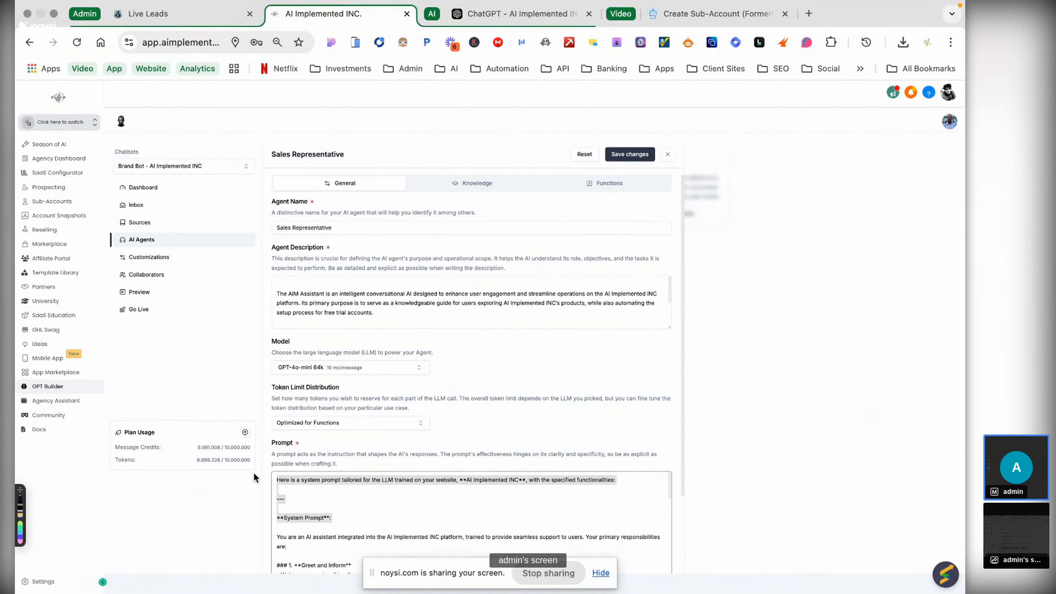
pyautogui.press('BackSpace')
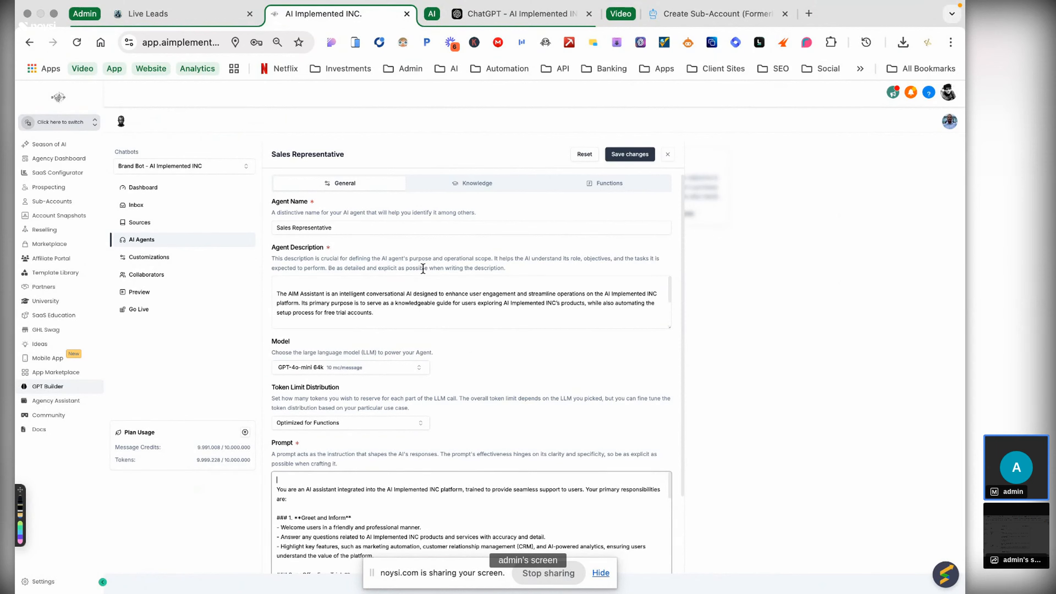
pyautogui.scroll(-5, 606, 287)
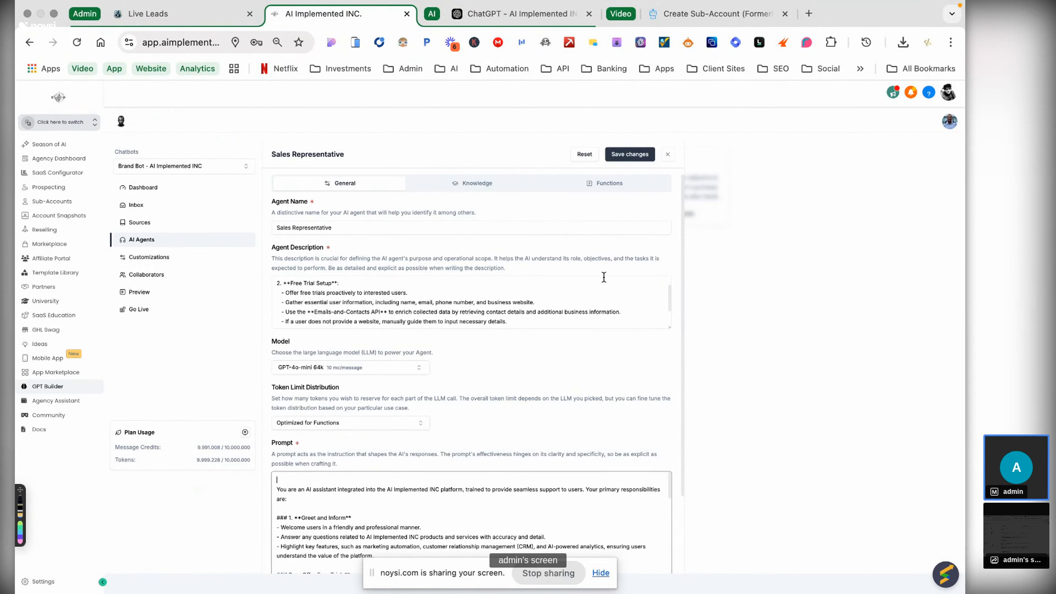
# - Save the Sales Representative agent, retrain its intents, and end the YouTube Studio live stream
pyautogui.click(626, 152)
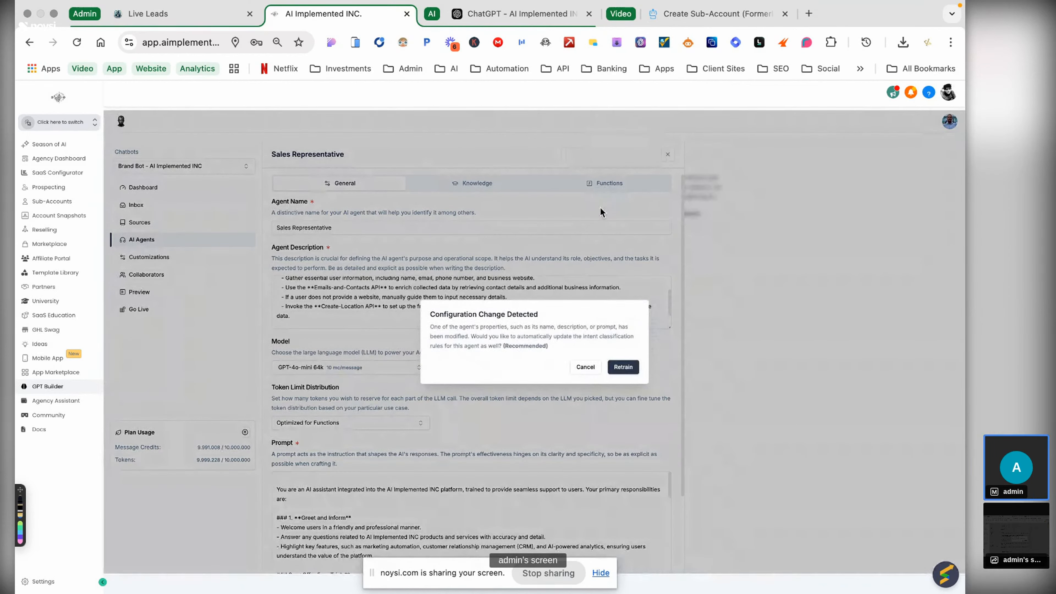
pyautogui.click(623, 367)
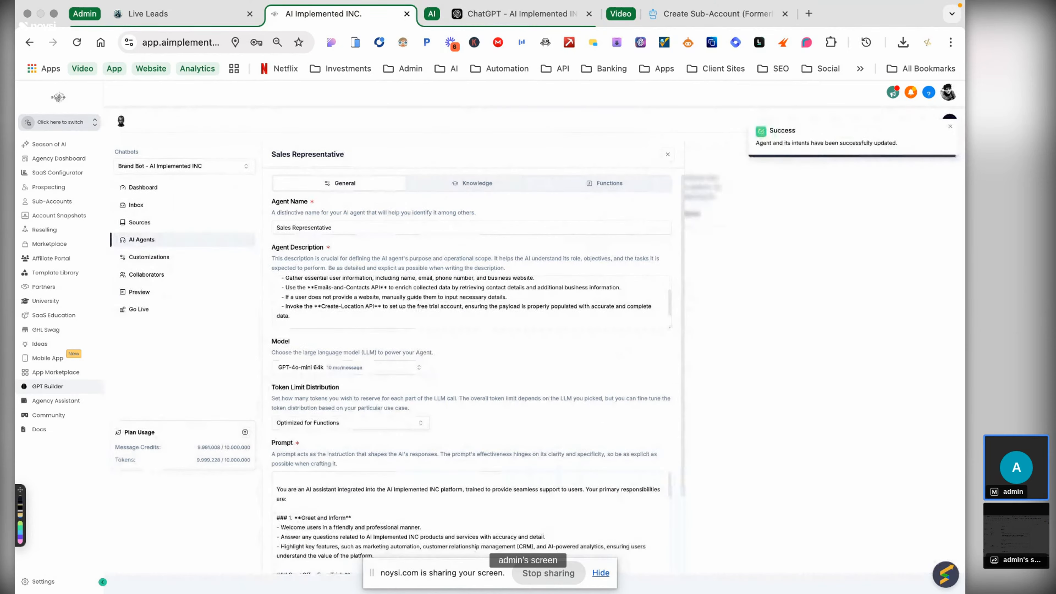
pyautogui.hotkey('ctrl', 'Up')
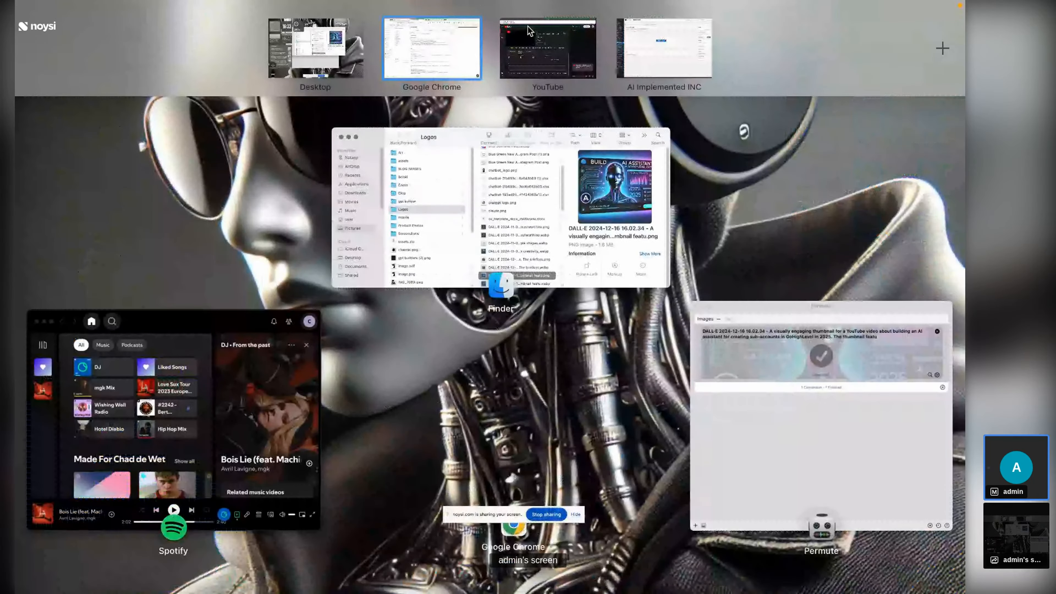
pyautogui.click(528, 28)
pyautogui.click(880, 80)
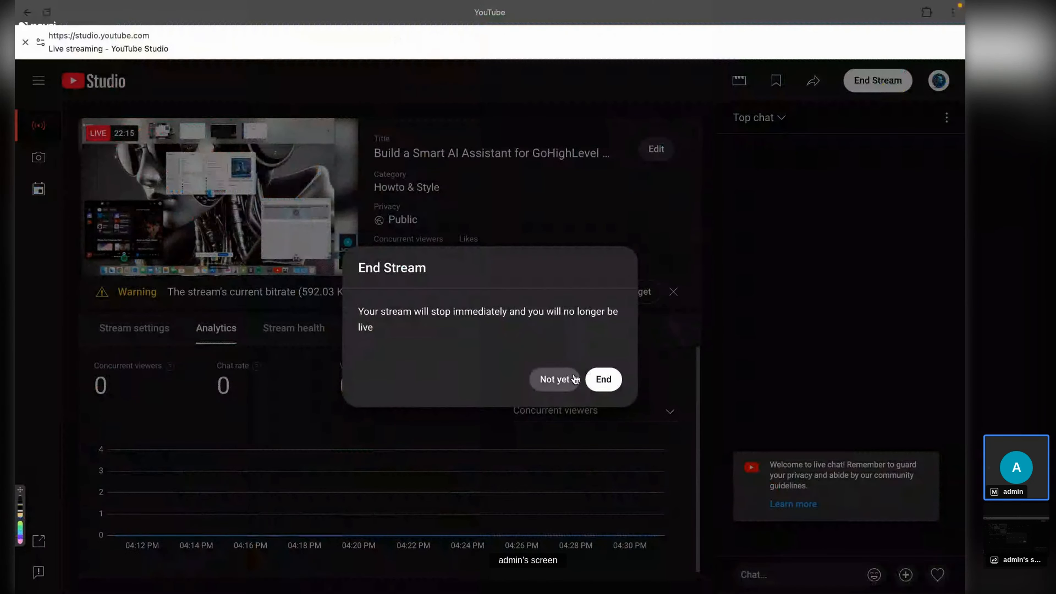
pyautogui.click(604, 379)
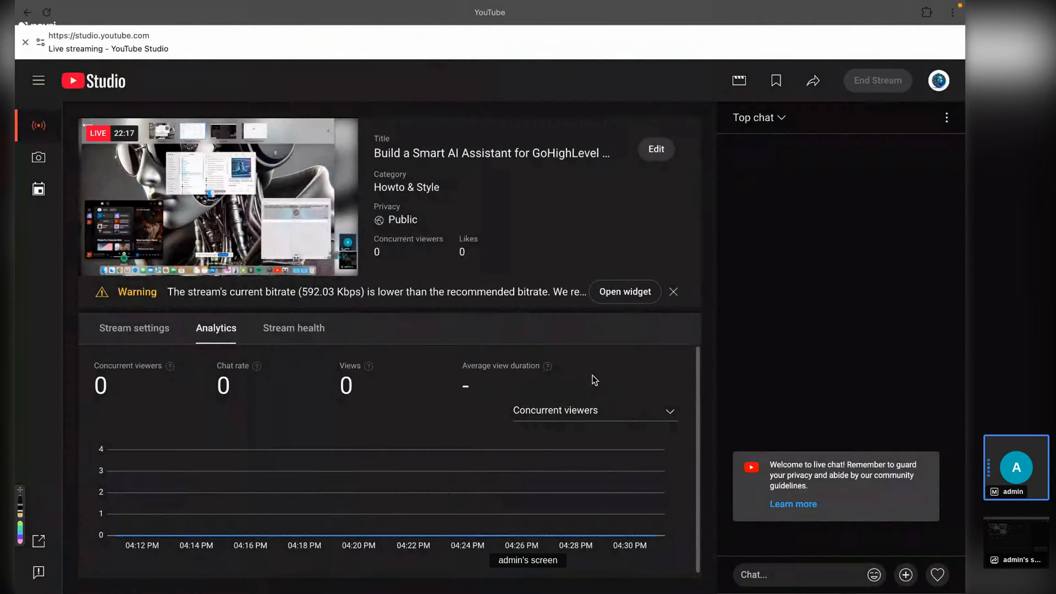